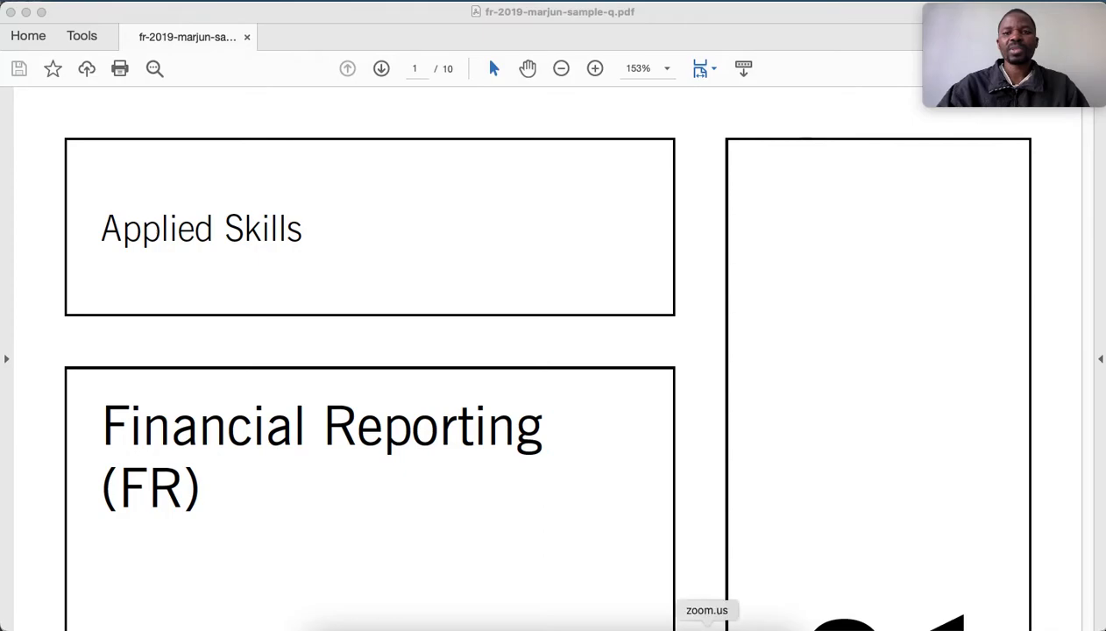
Look through the Financial Reporting sample paper to question 32 on Vernon Co, examining its trial balance, note (vii) and requirements (a) and (b)
click(467, 412)
scroll(467, 412, down, 3)
scroll(467, 412, down, 2)
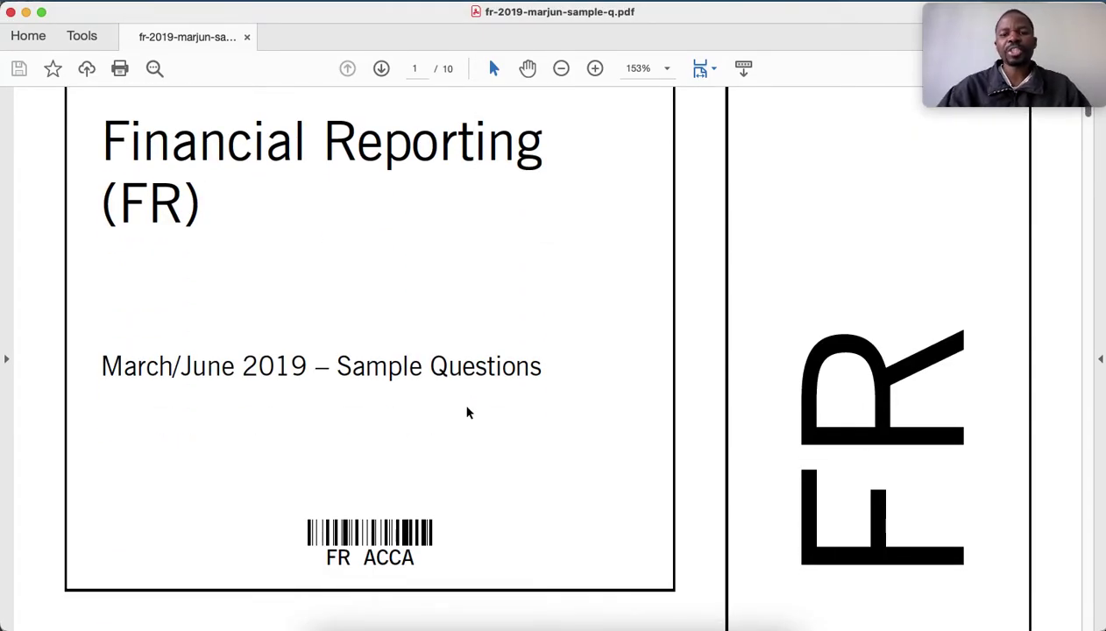
scroll(467, 412, up, 3)
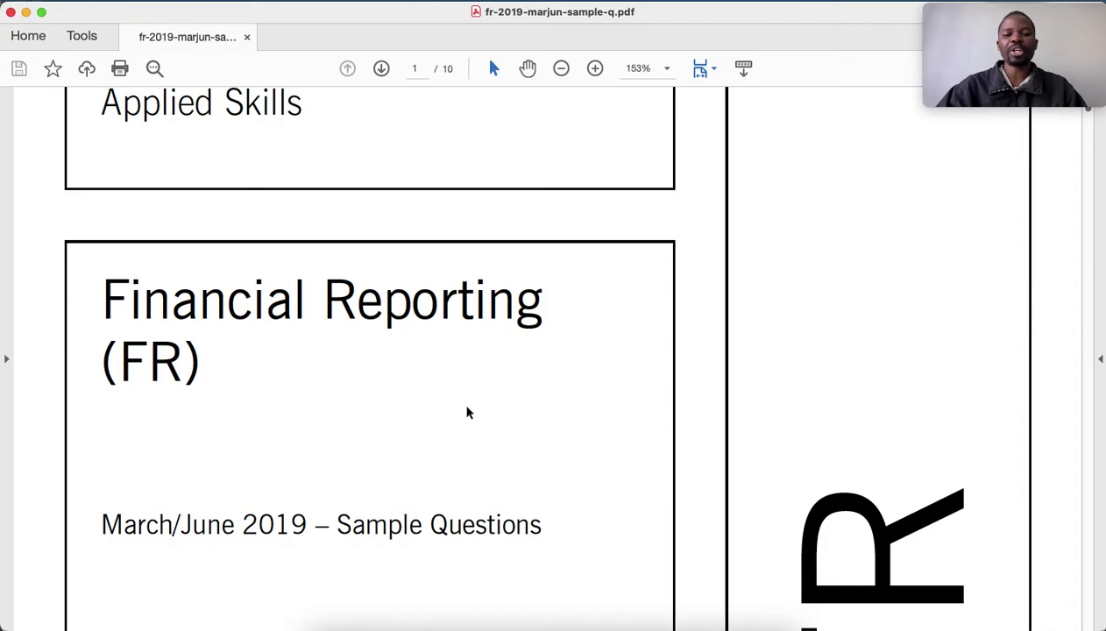
scroll(467, 412, down, 10)
scroll(467, 408, down, 20)
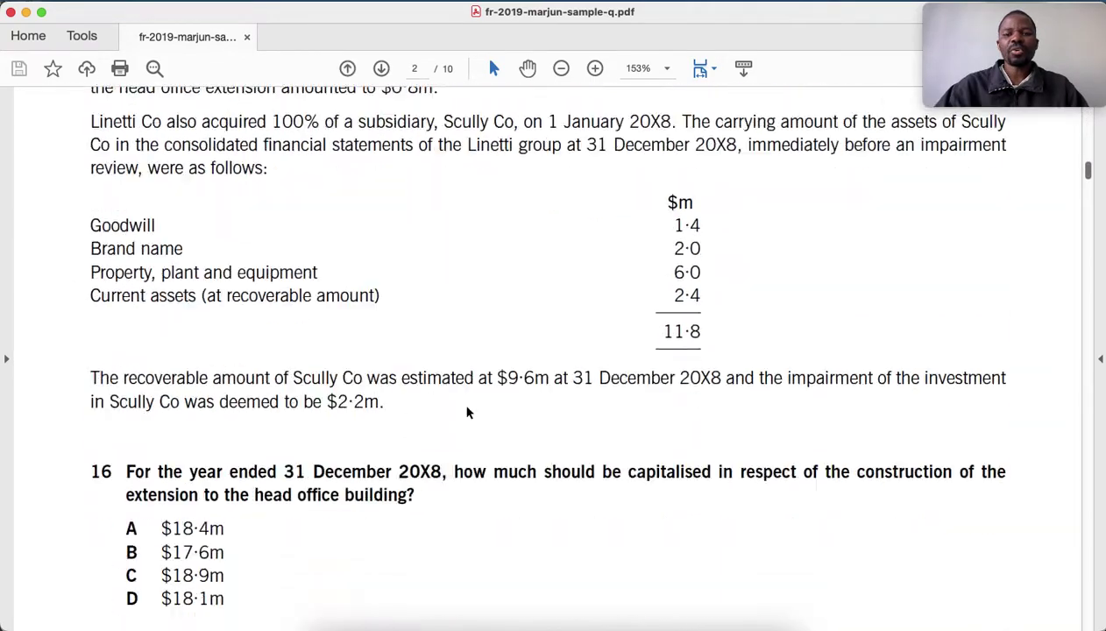
scroll(467, 412, down, 20)
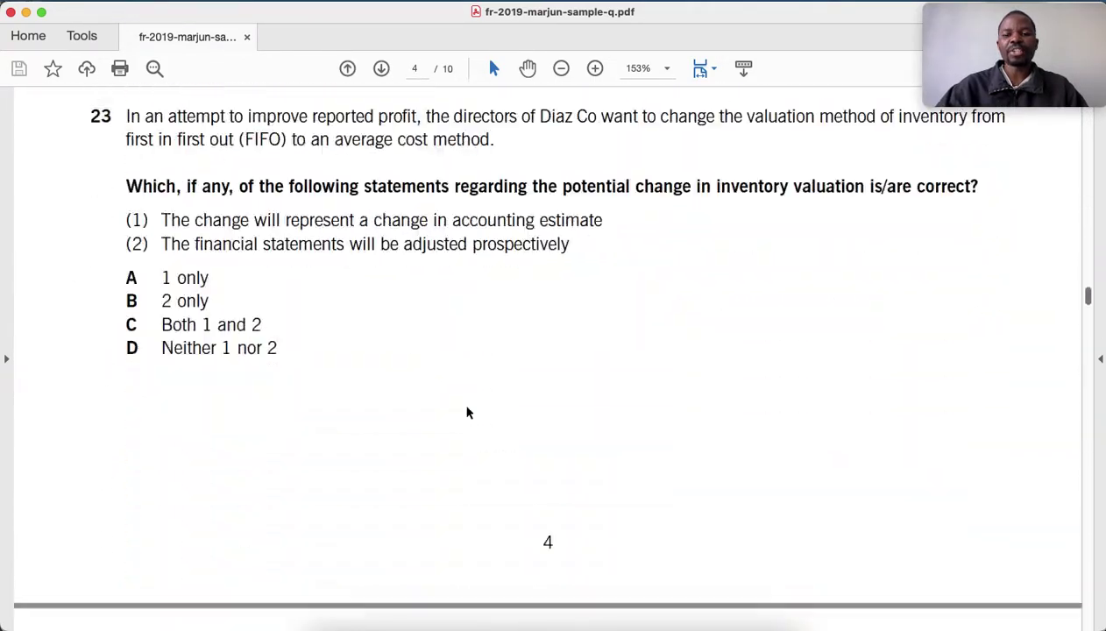
scroll(467, 412, down, 20)
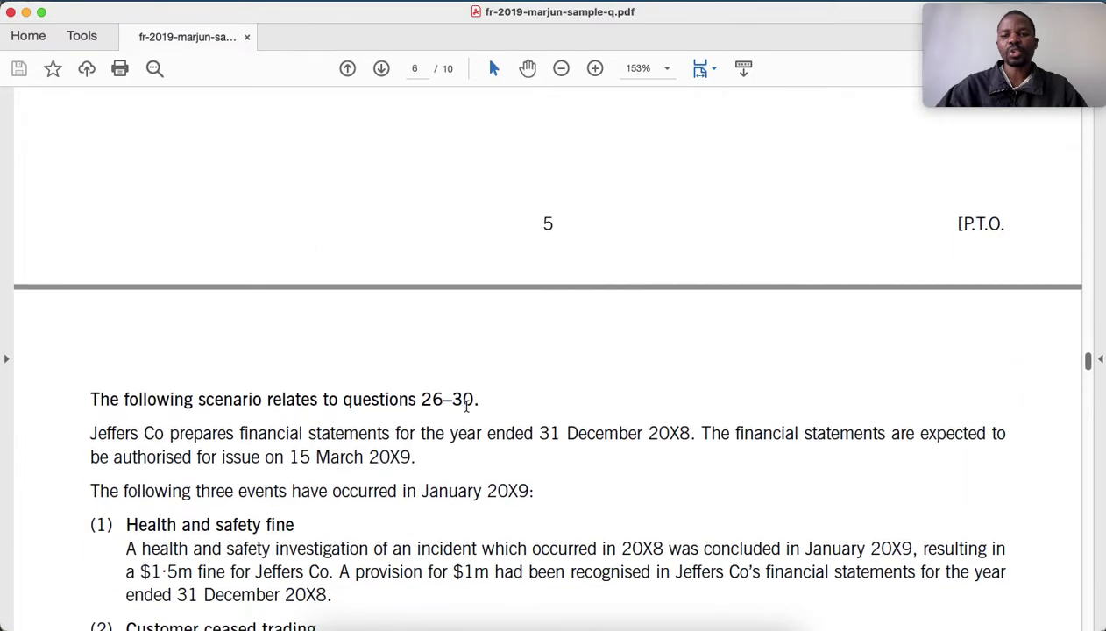
scroll(467, 412, down, 20)
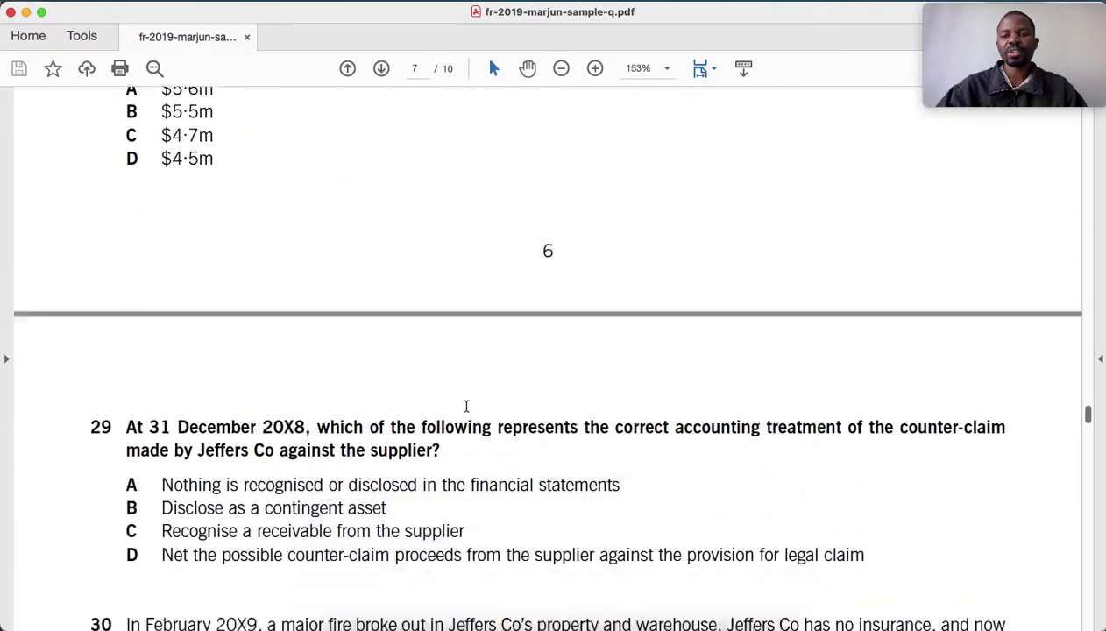
scroll(467, 413, down, 20)
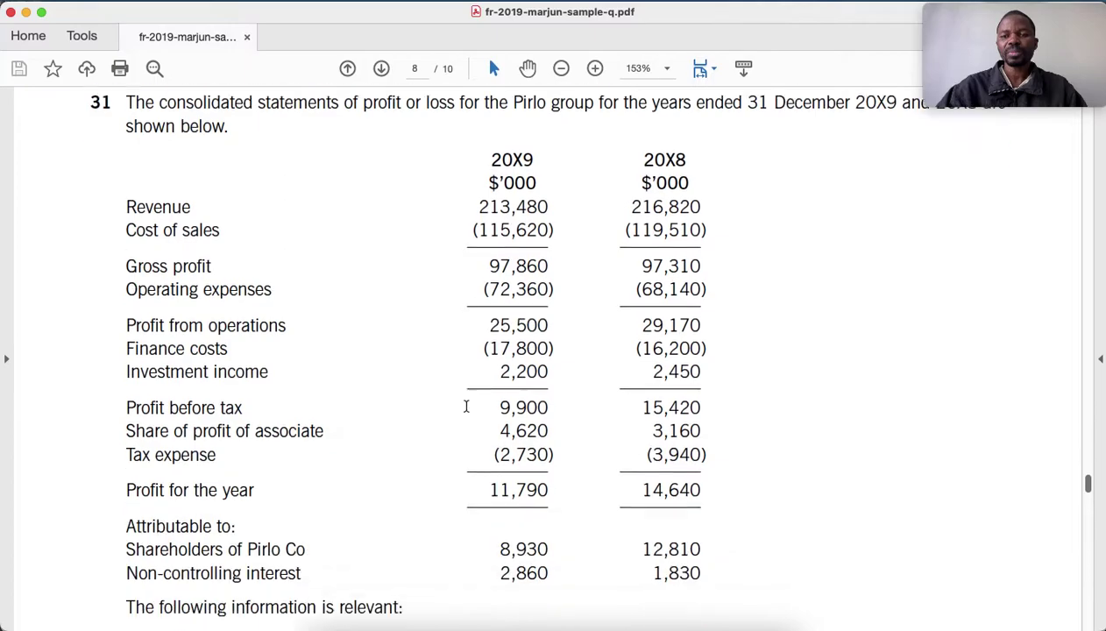
scroll(467, 409, down, 20)
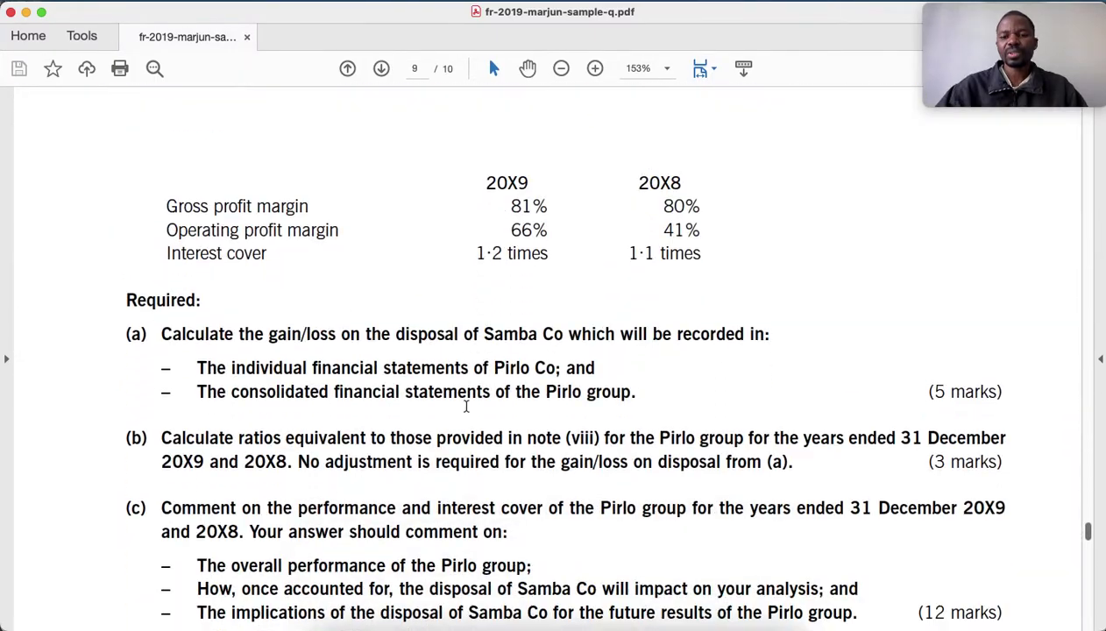
scroll(467, 413, down, 15)
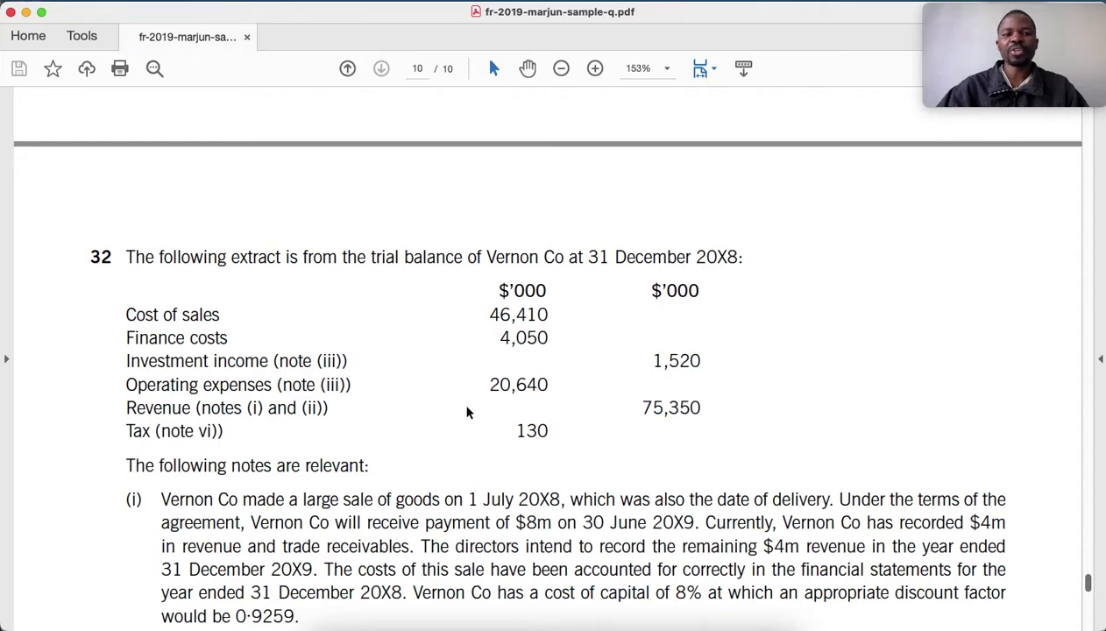
scroll(467, 413, down, 20)
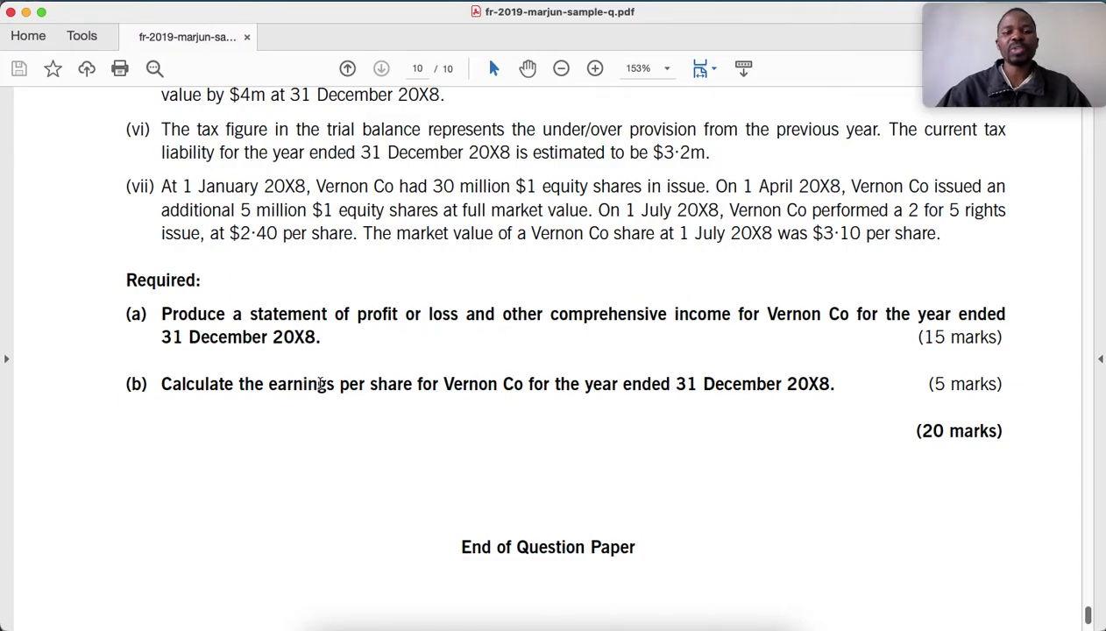
scroll(320, 384, up, 2)
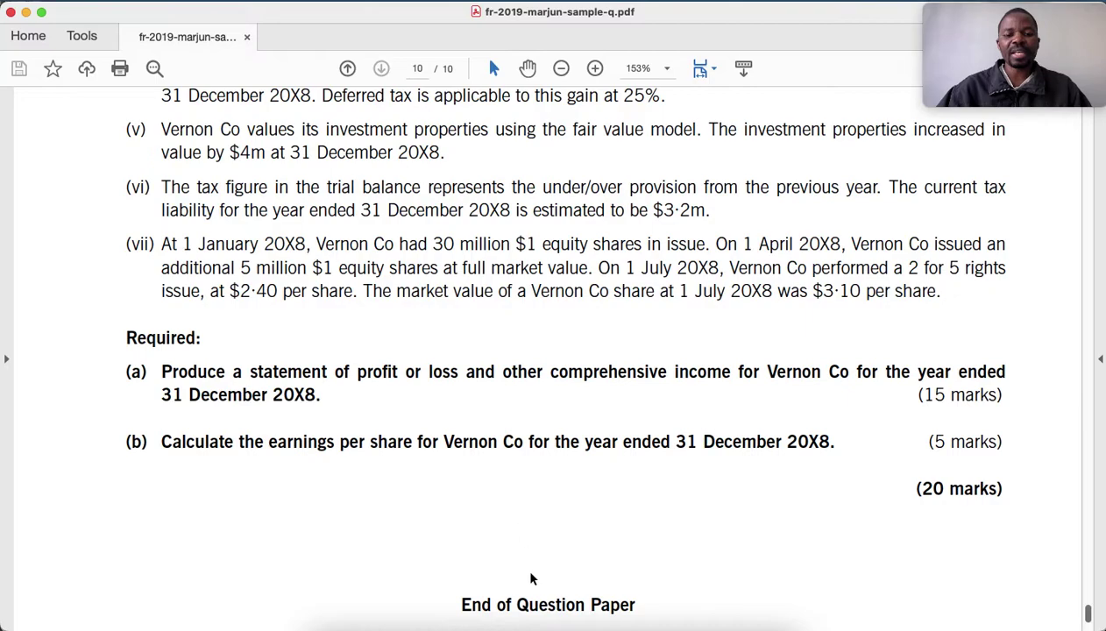
Switch to the Vernon Co workbook in Excel and review the statement of profit or loss, total comprehensive income and supporting notes
click(539, 625)
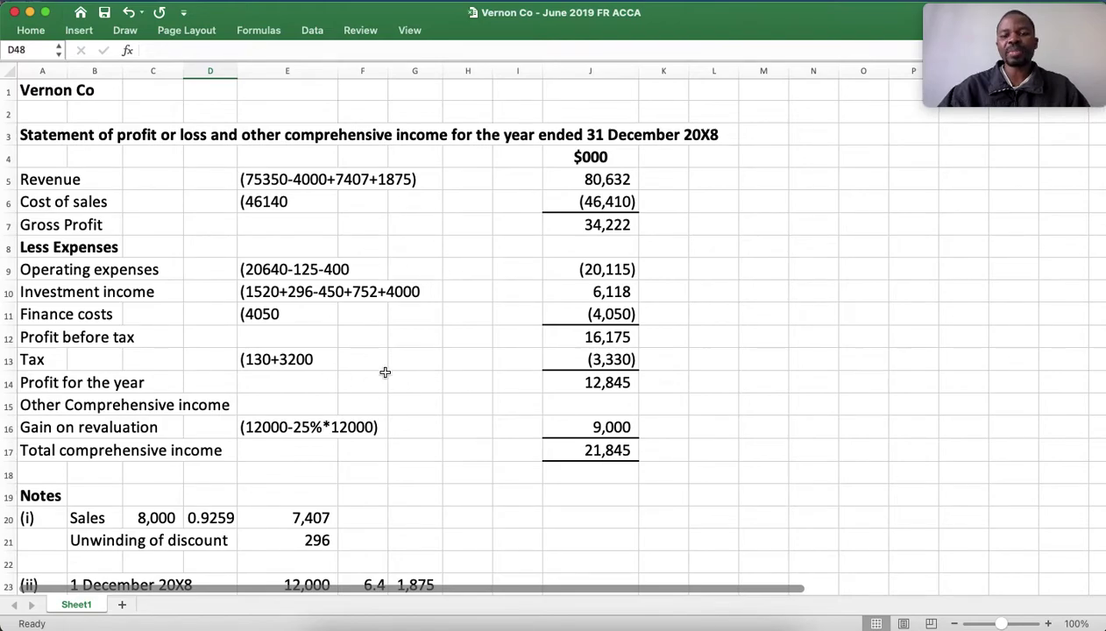
scroll(384, 372, down, 1)
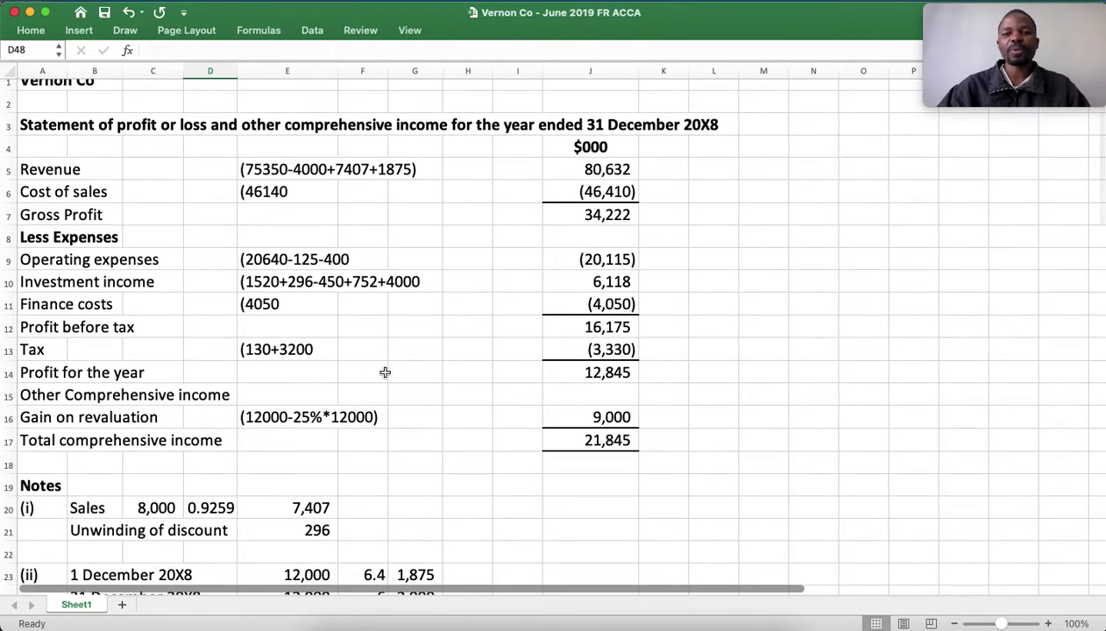
scroll(385, 372, down, 4)
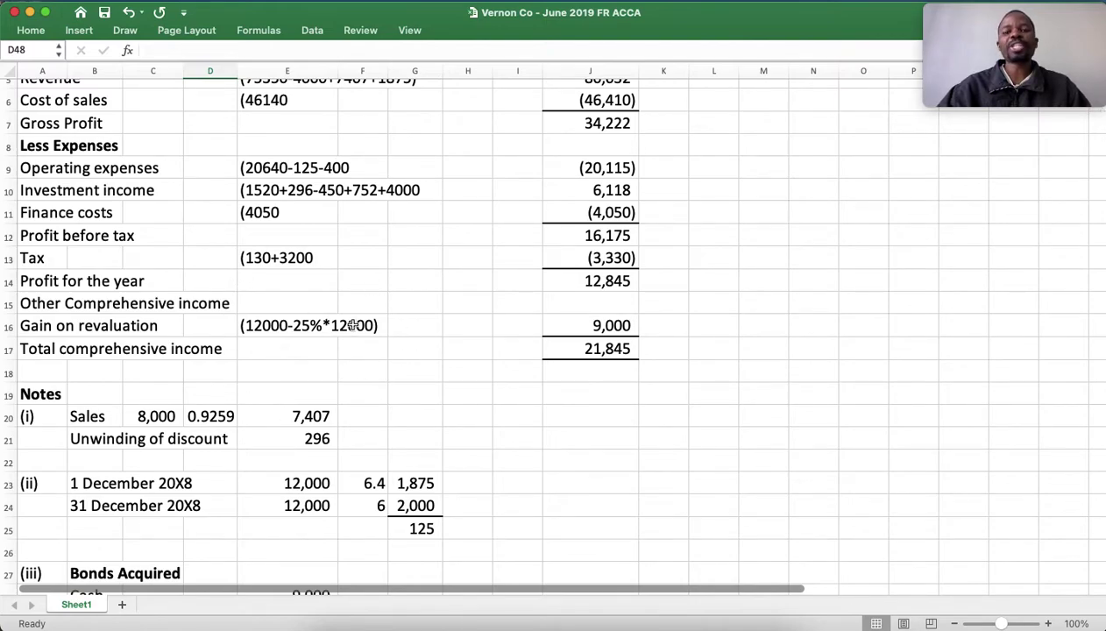
click(577, 282)
click(605, 343)
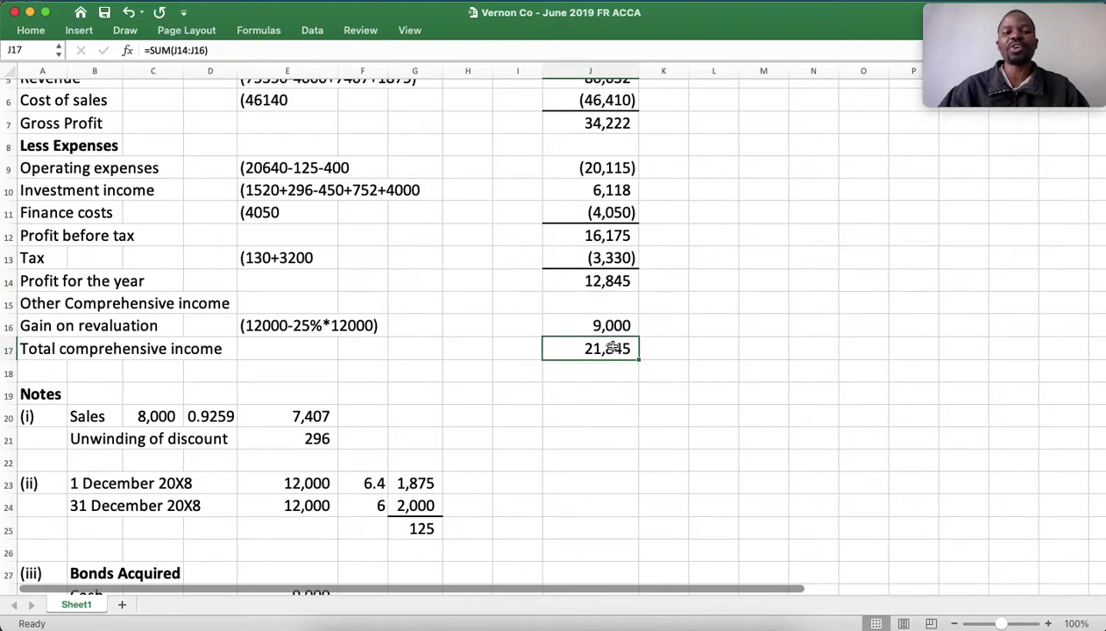
click(614, 405)
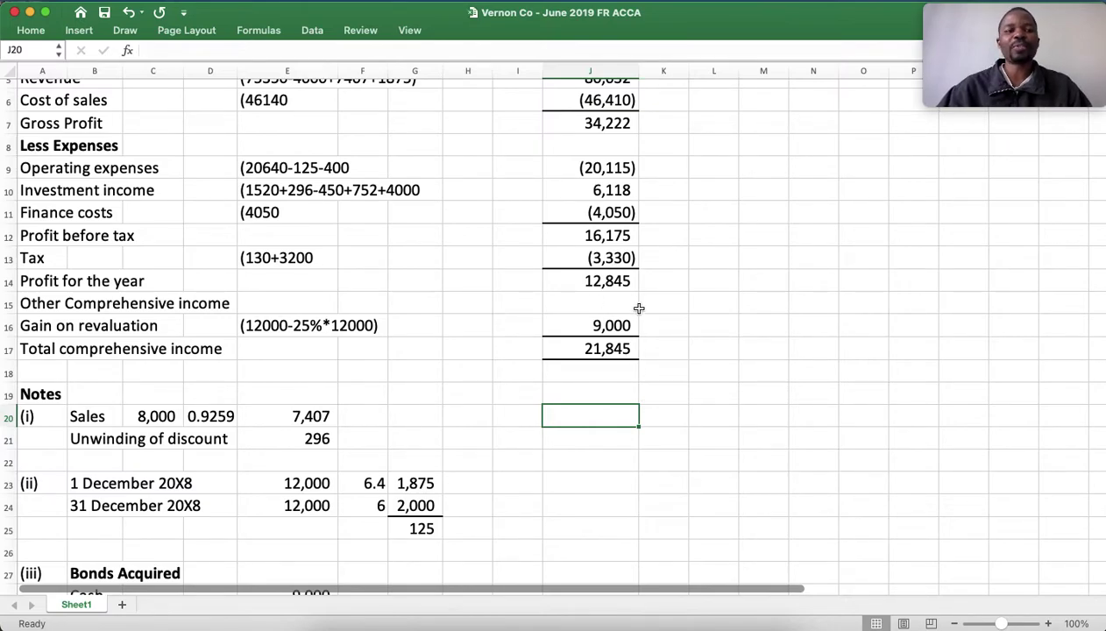
scroll(667, 392, down, 5)
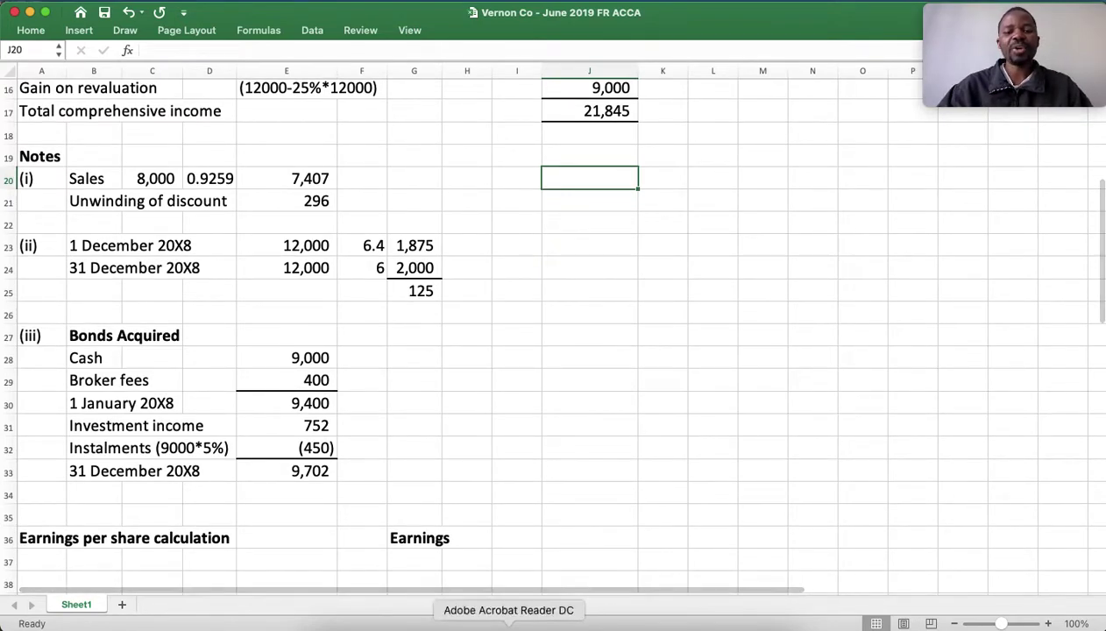
Consult note (vii) in the Acrobat Reader question paper, and back in Excel label cell A38 "1 January 20X8" under the earnings per share calculation
click(539, 624)
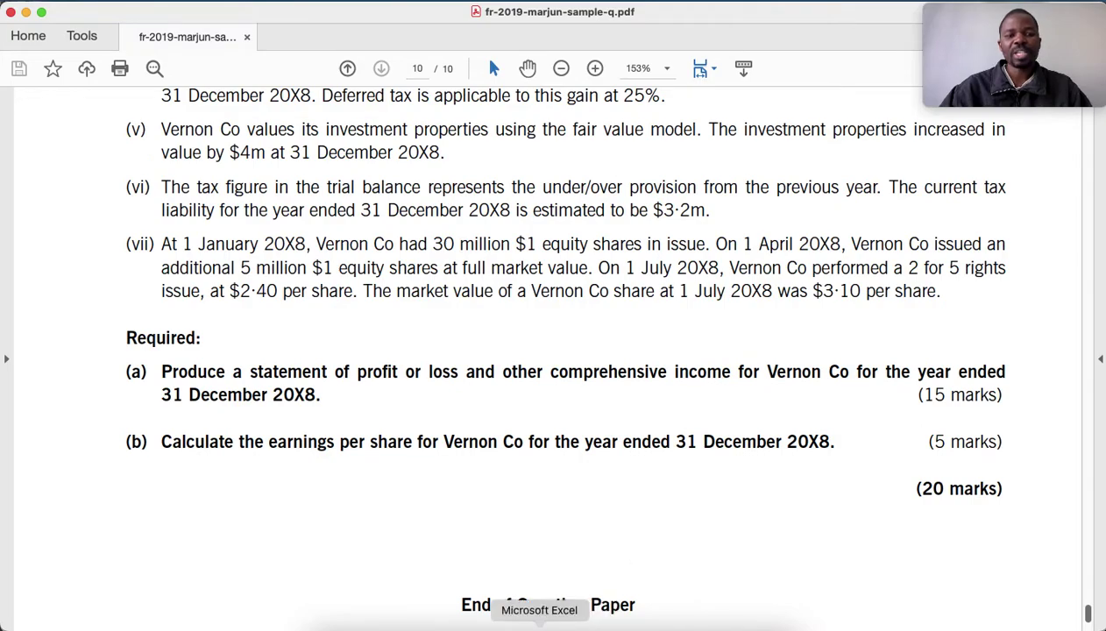
click(539, 626)
scroll(313, 536, down, 5)
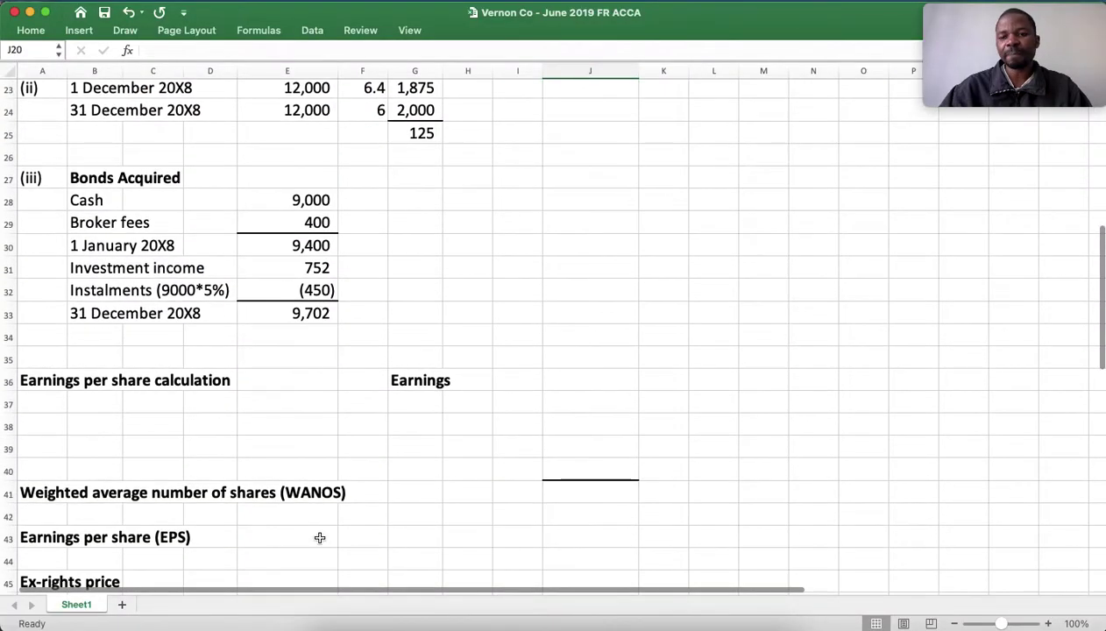
click(54, 416)
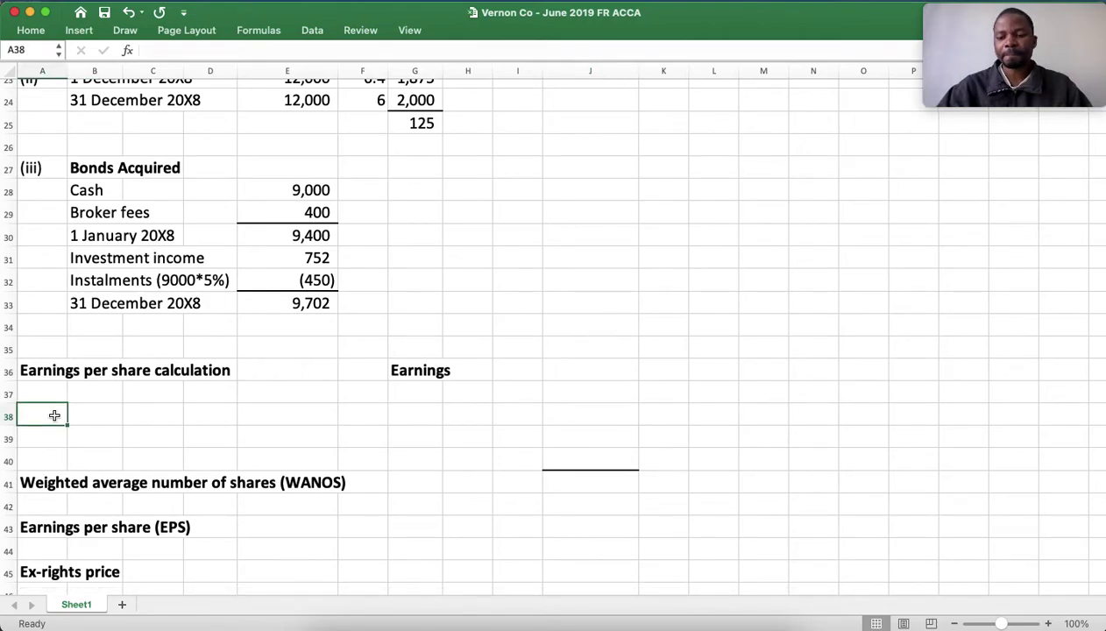
text(1)
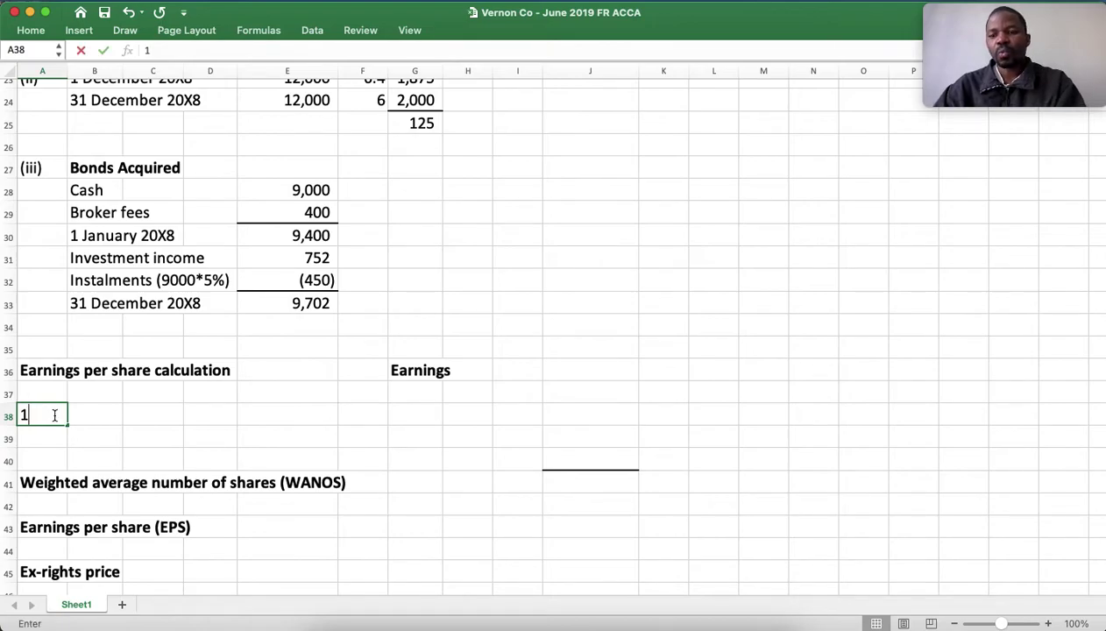
text( j)
key(BackSpace)
text(Janu)
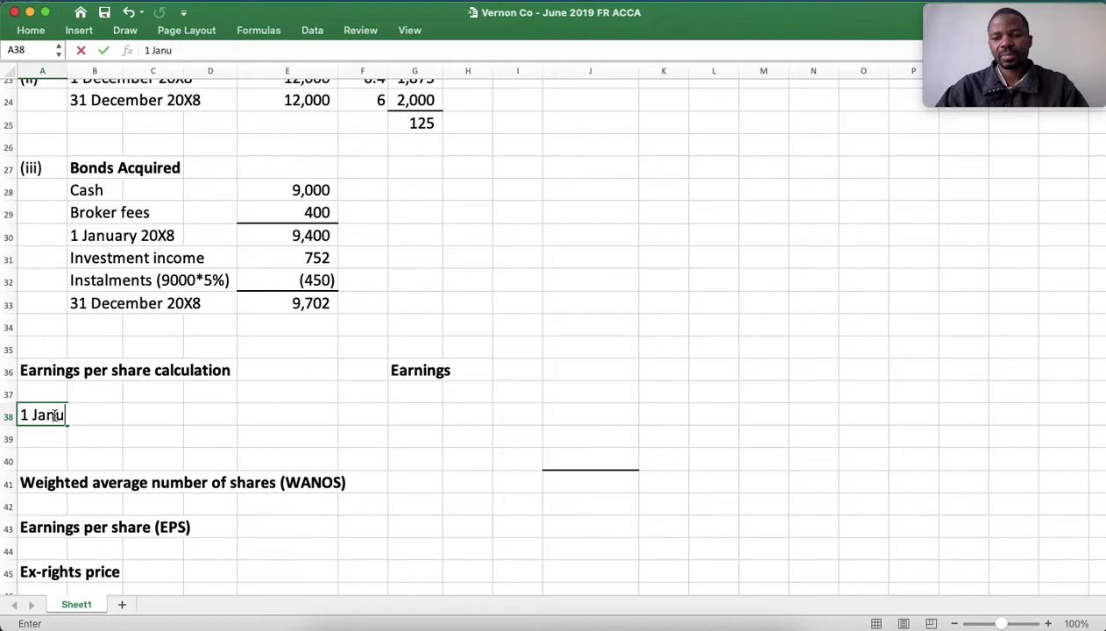
text(ary 20)
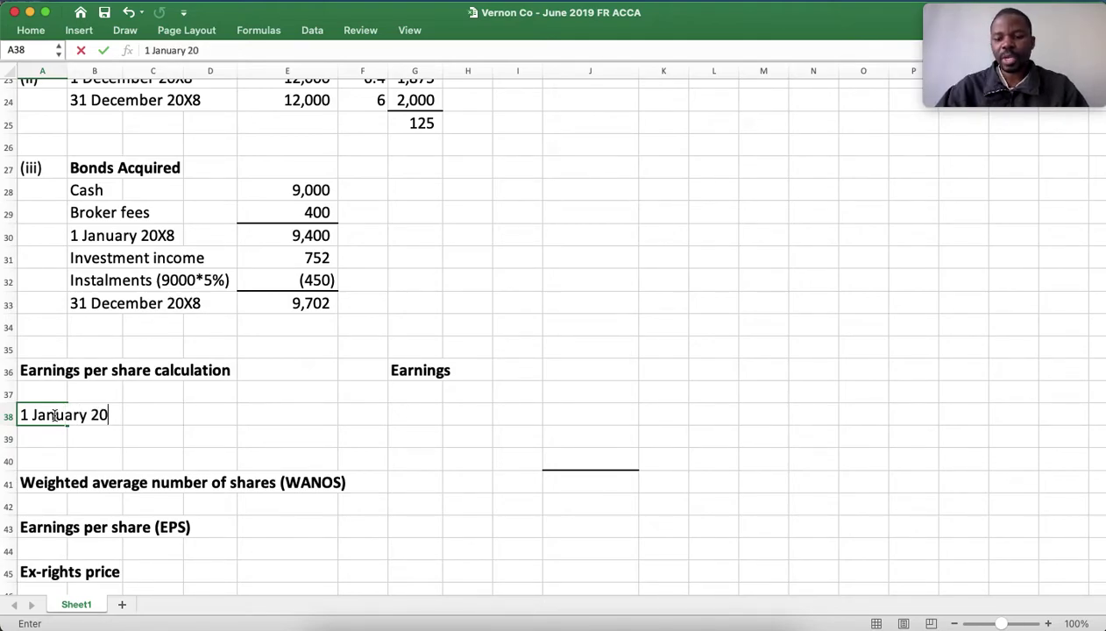
text(X)
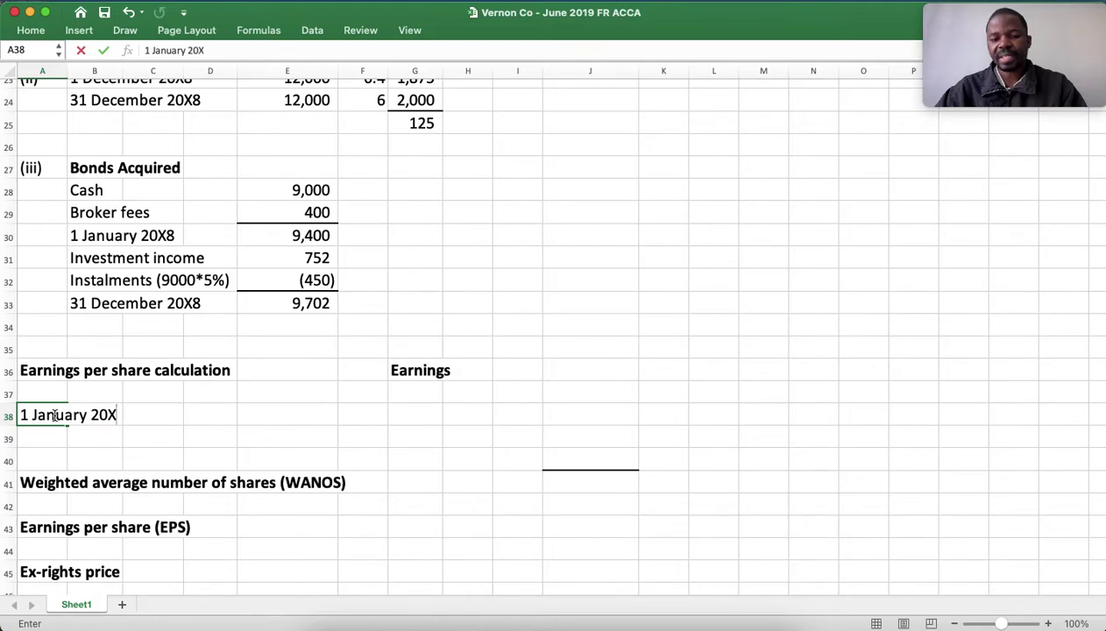
text(8)
Enter 30000000 in cell E38 as the number of shares at 1 January 20X8
key(Tab)
key(Tab)
key(Tab)
key(Tab)
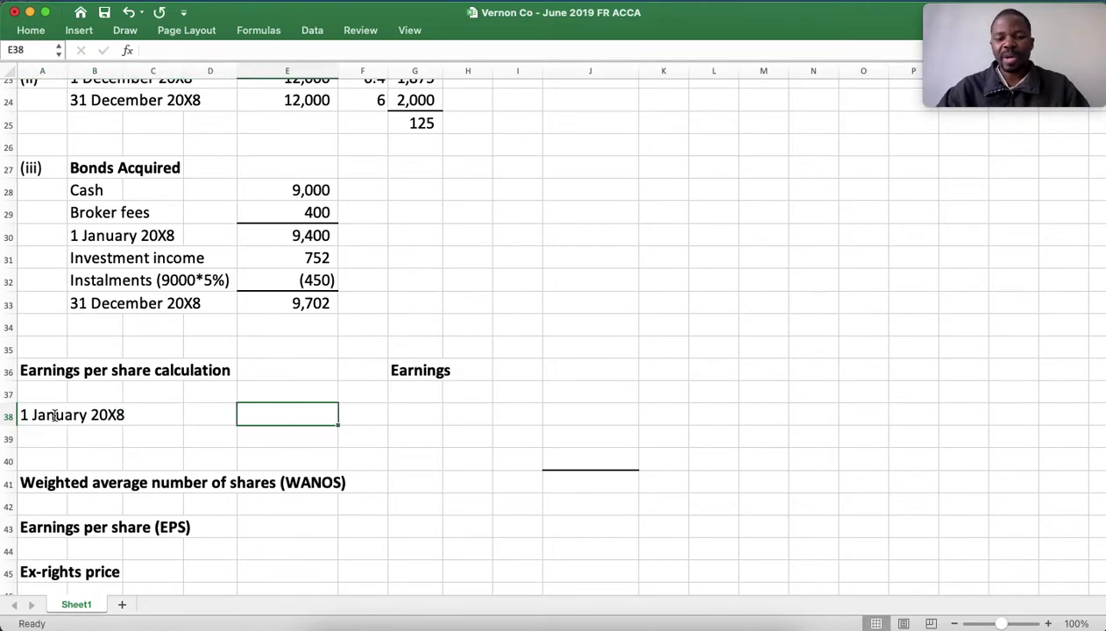
text(30000000)
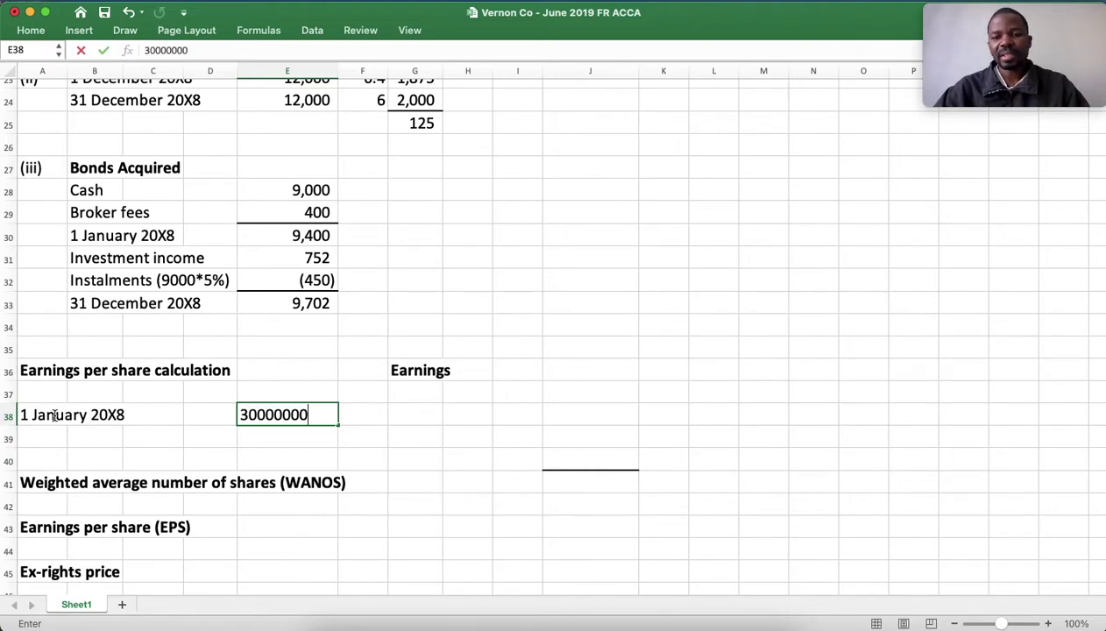
key(BackSpace)
key(BackSpace)
key(BackSpace)
key(BackSpace)
key(BackSpace)
key(BackSpace)
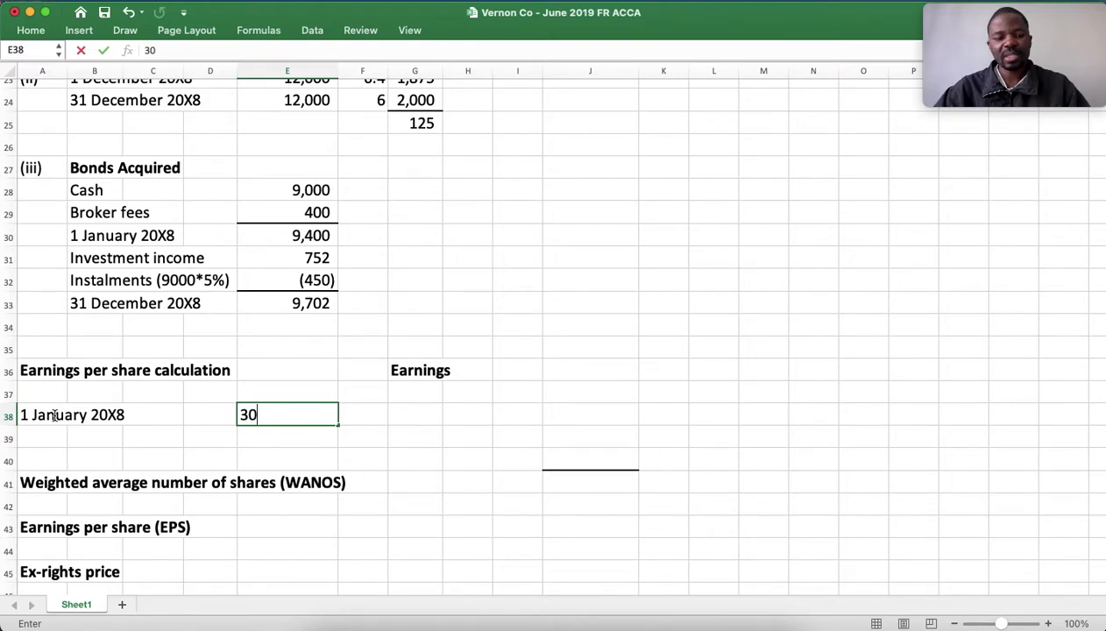
text(000000)
key(Return)
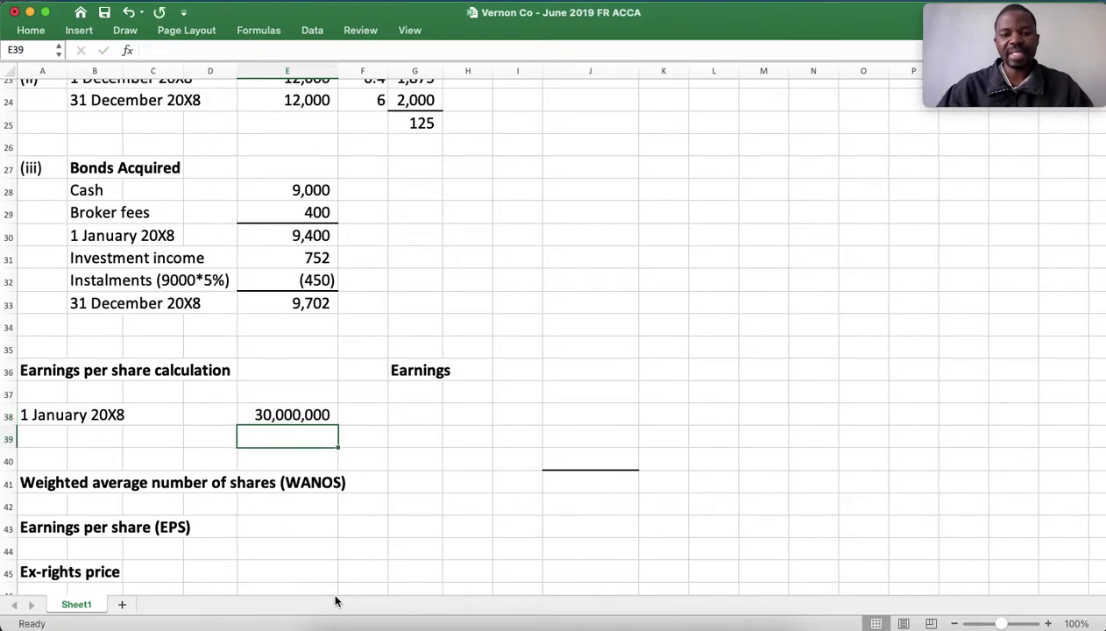
Check the April share issue in the question paper's note (vii), and back in Excel label cell A39 "1 April 20X8"
click(508, 624)
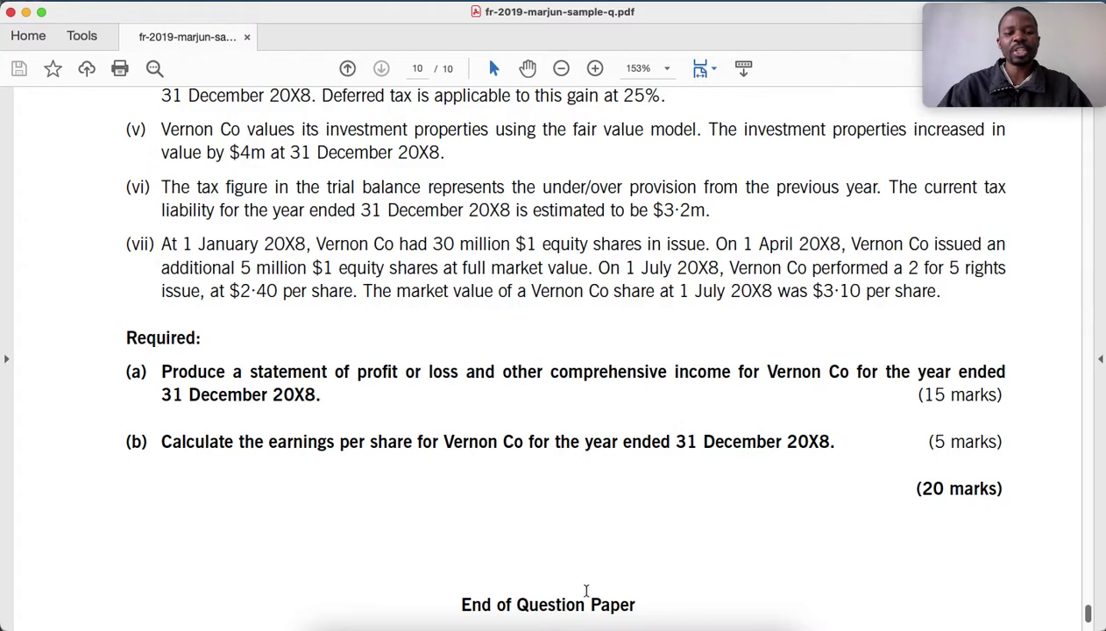
click(539, 624)
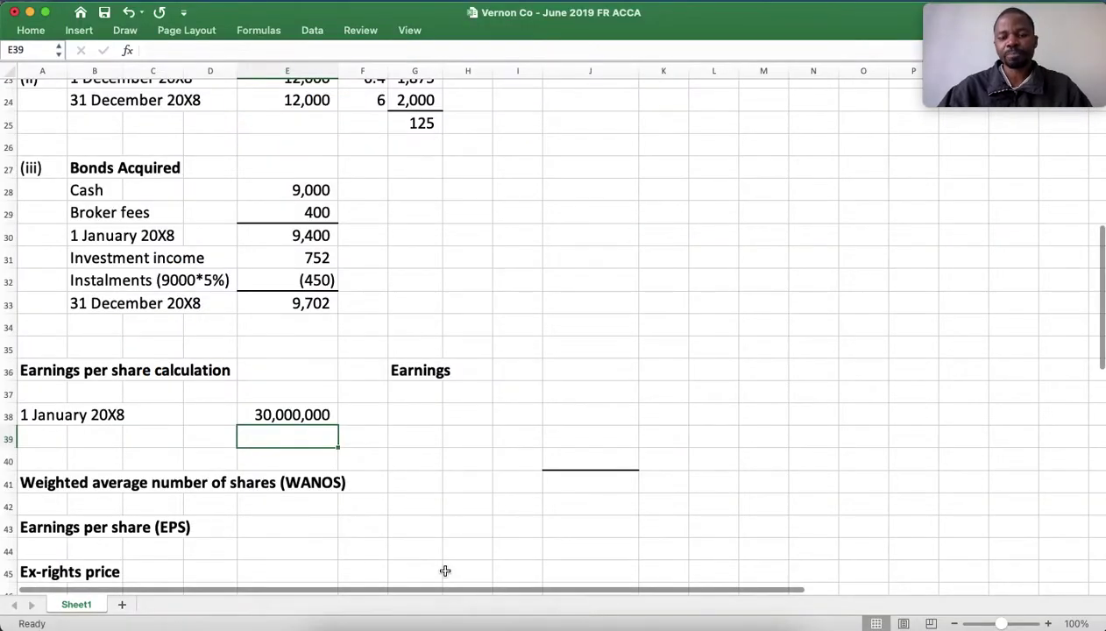
key(Left)
key(Left)
key(Left)
key(Left)
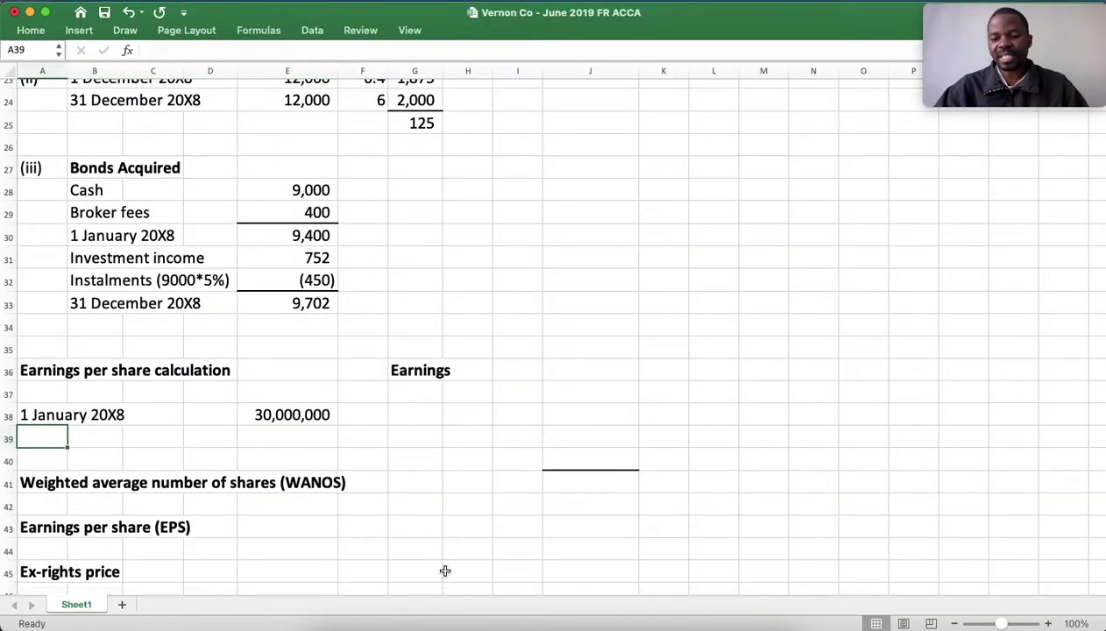
text(1 A)
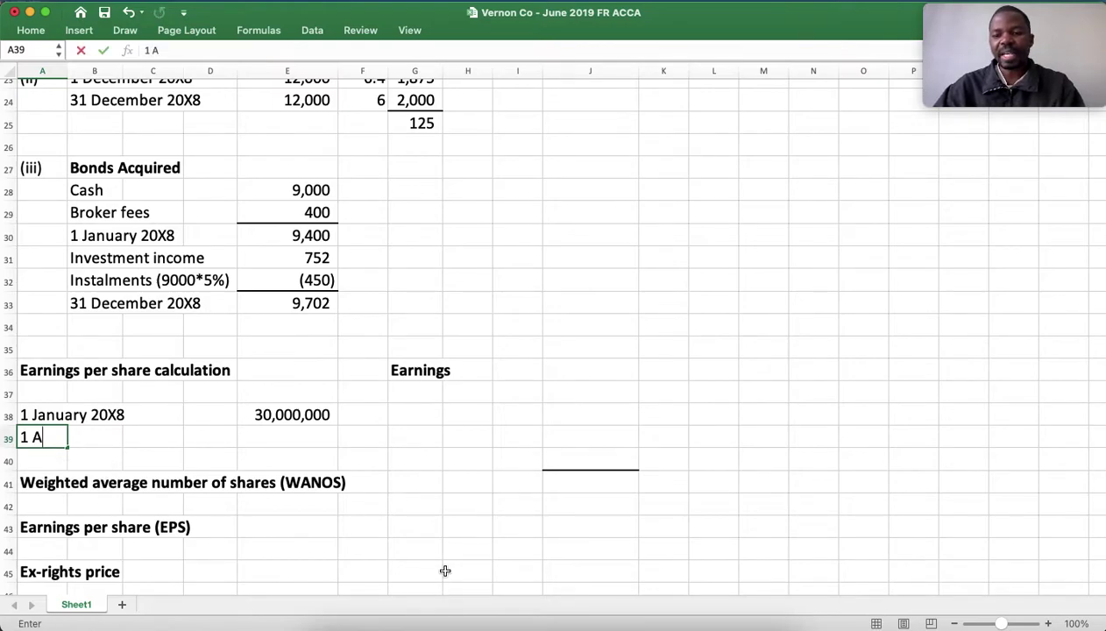
text(pril)
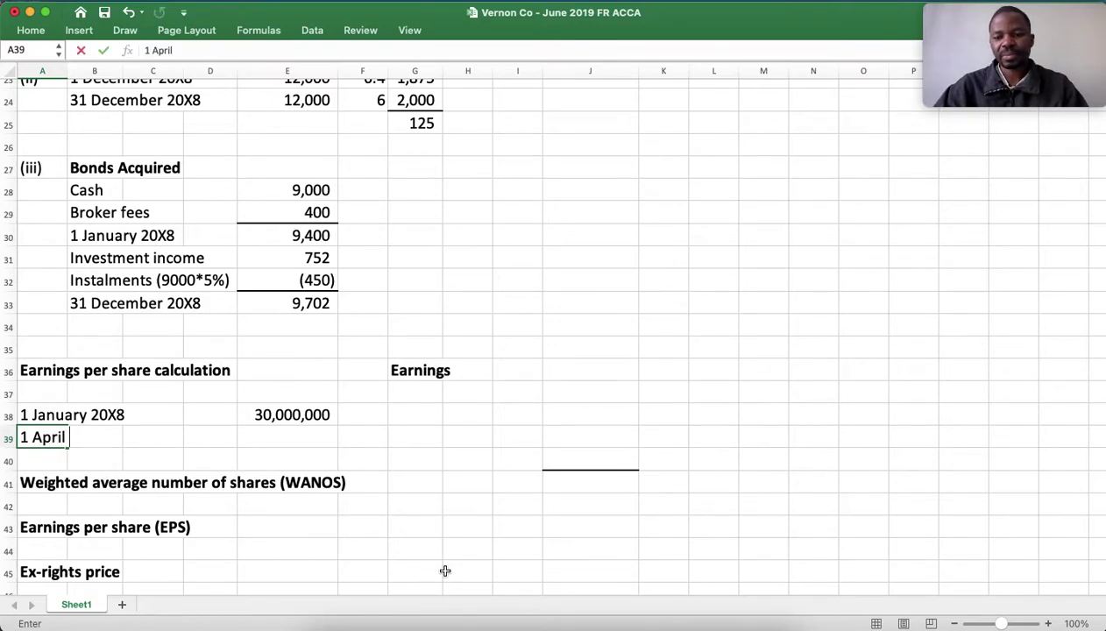
text( 20X)
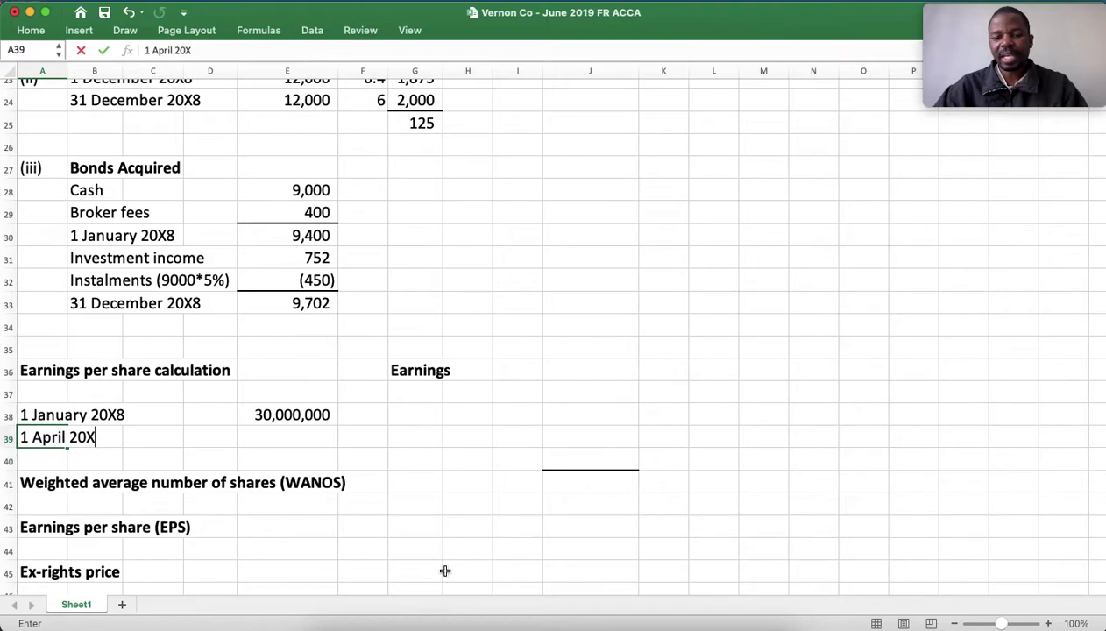
text(8)
Calculate the number of shares at 1 April 20X8 in cell E39 with the formula =E38+5000000
key(Tab)
key(Tab)
key(Tab)
key(Tab)
text(=)
key(Up)
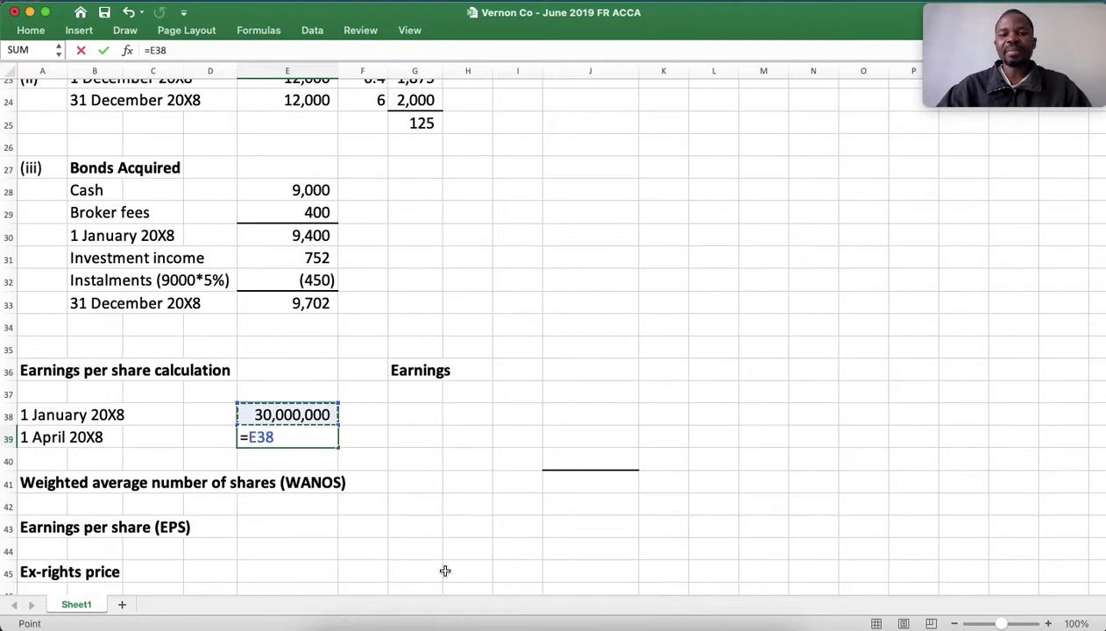
text(+)
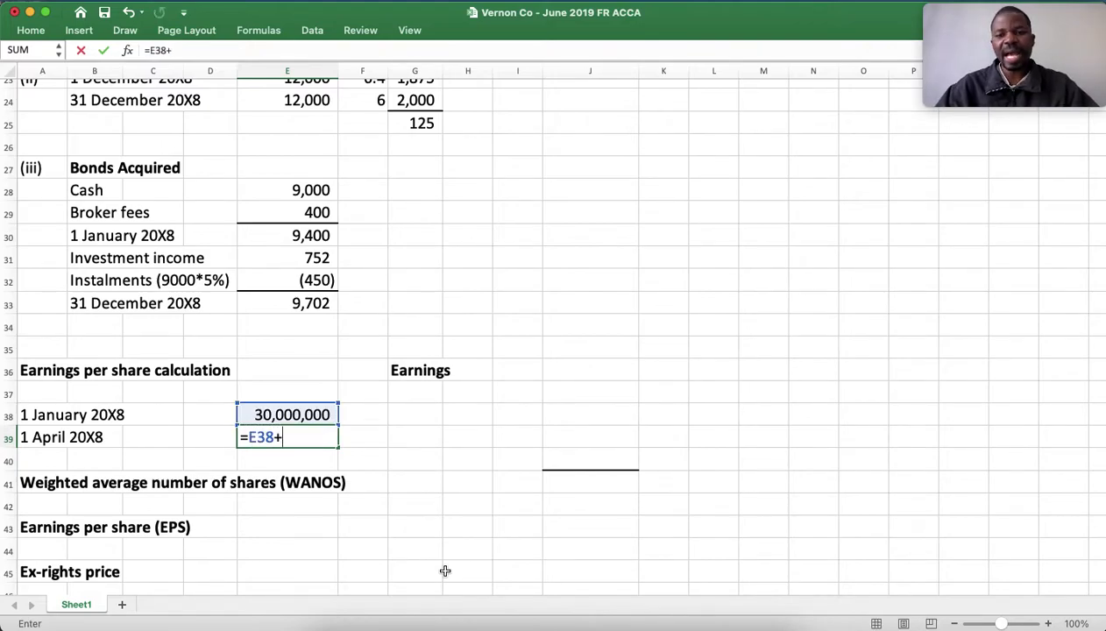
text(5)
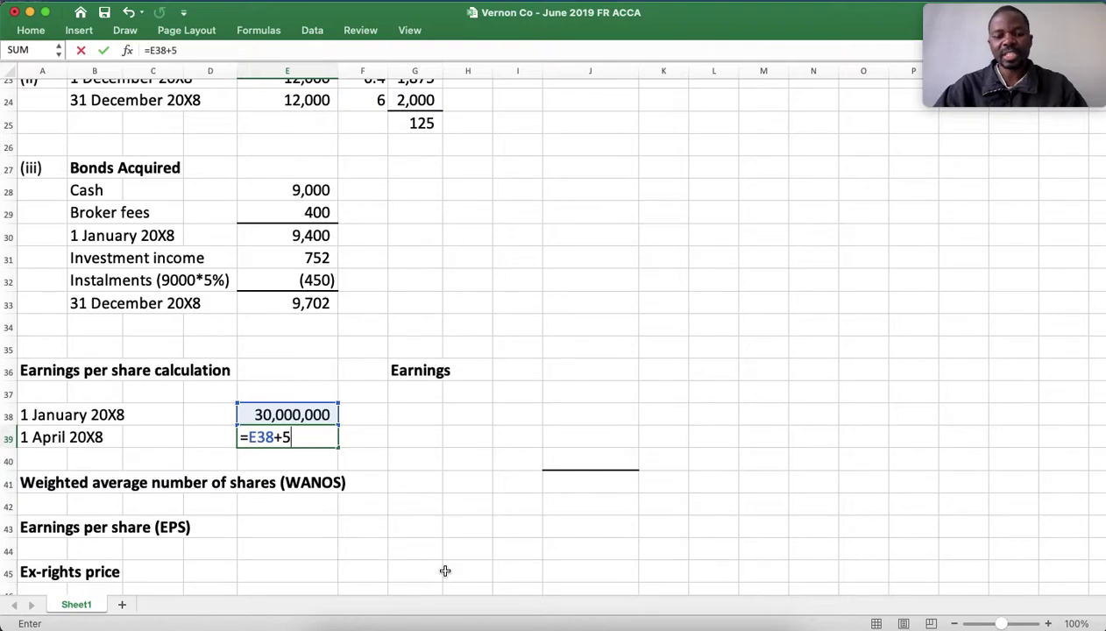
text(000000)
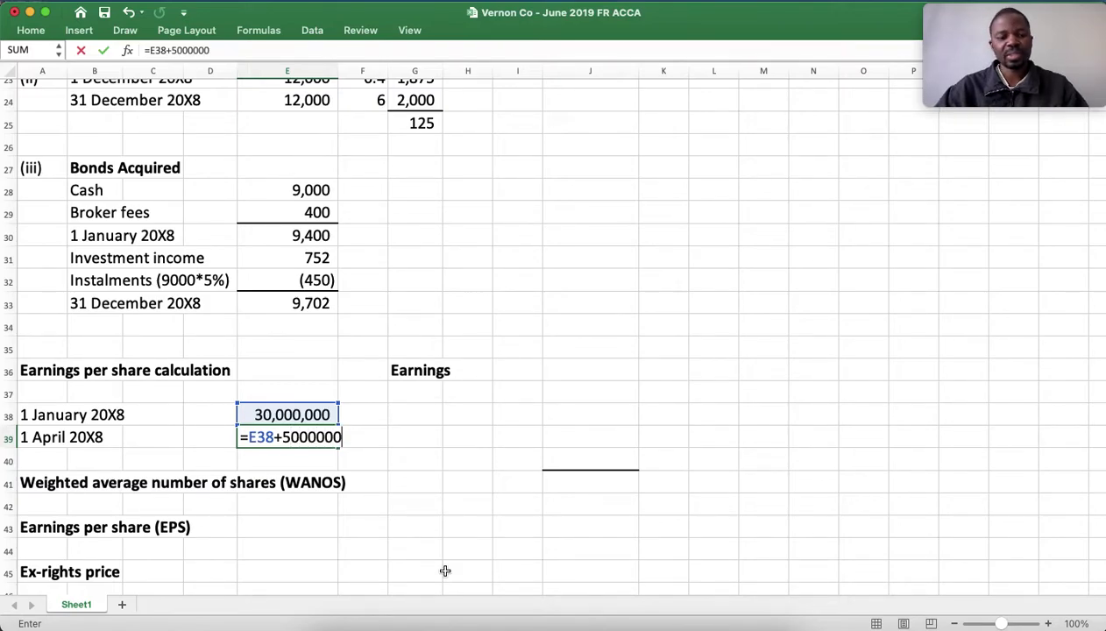
key(Return)
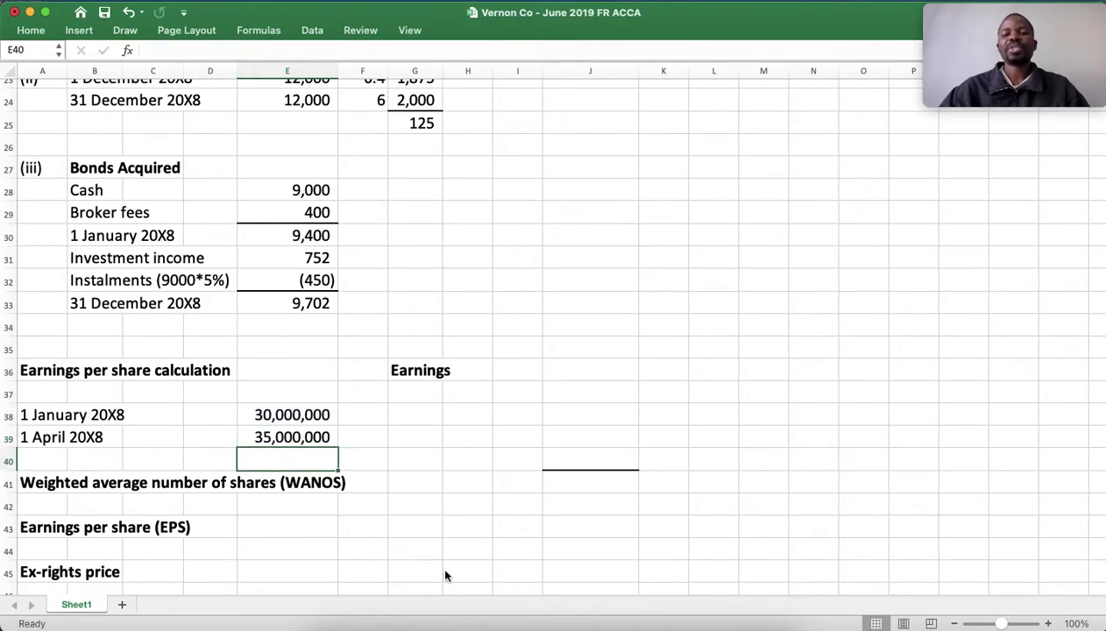
Consult note (vii) in the Acrobat Reader question paper, and back in Excel label cell A40 "1 July 20X8"
key(Up)
key(Left)
key(Down)
key(Left)
key(Left)
key(Left)
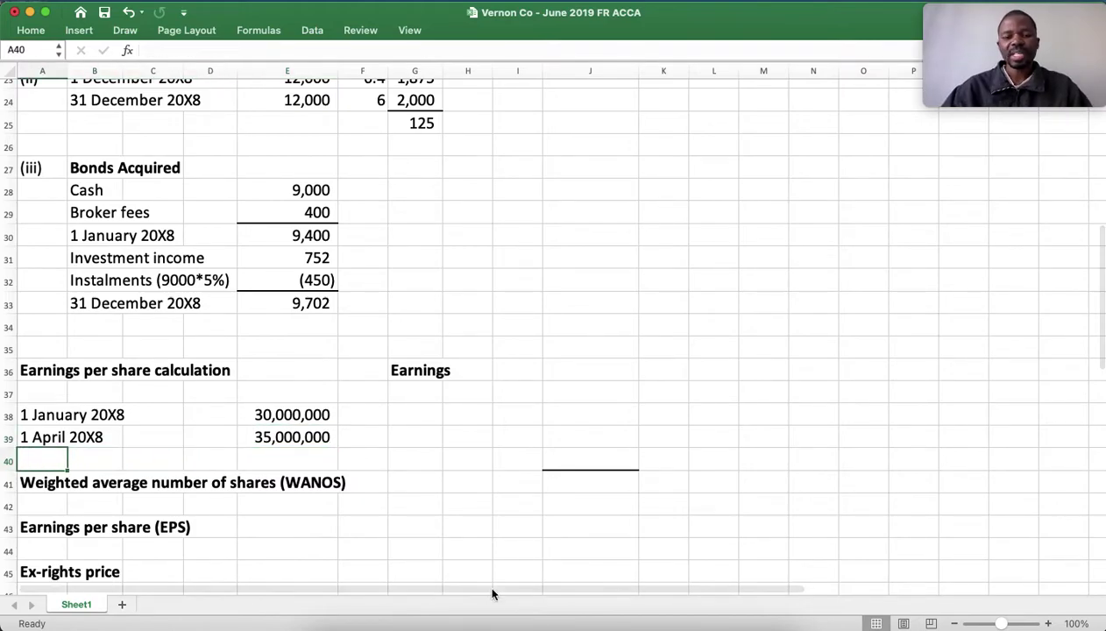
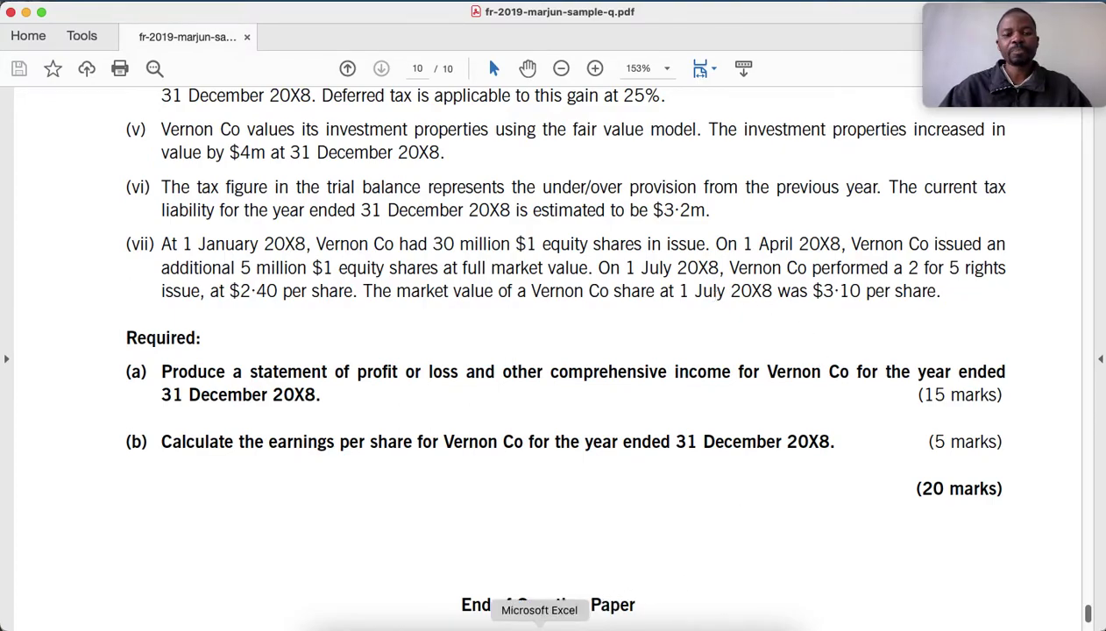
click(539, 624)
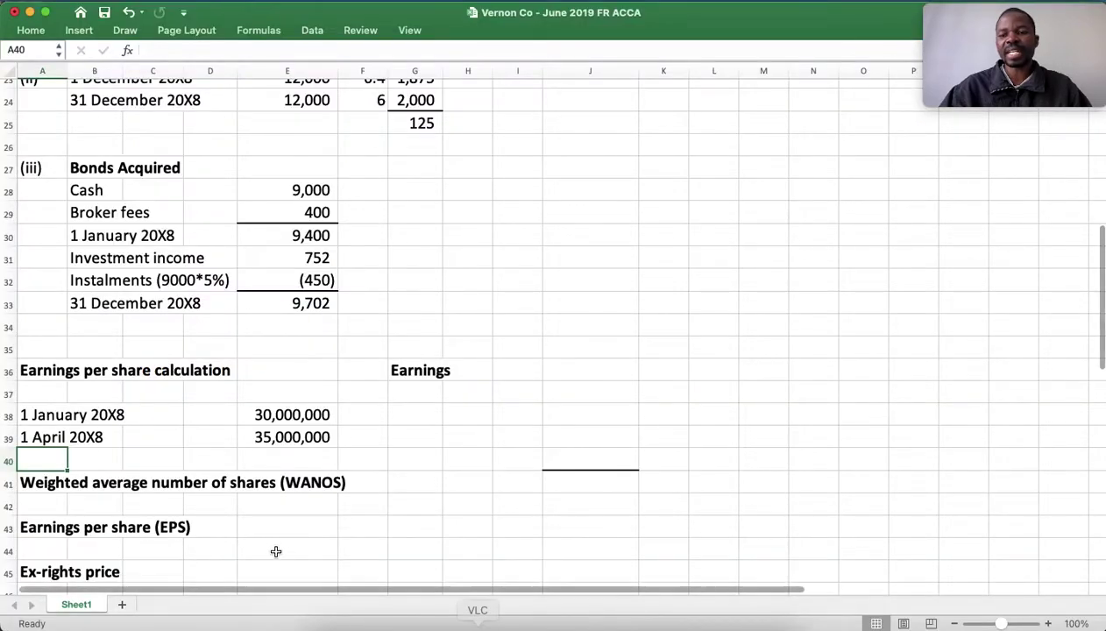
text(1)
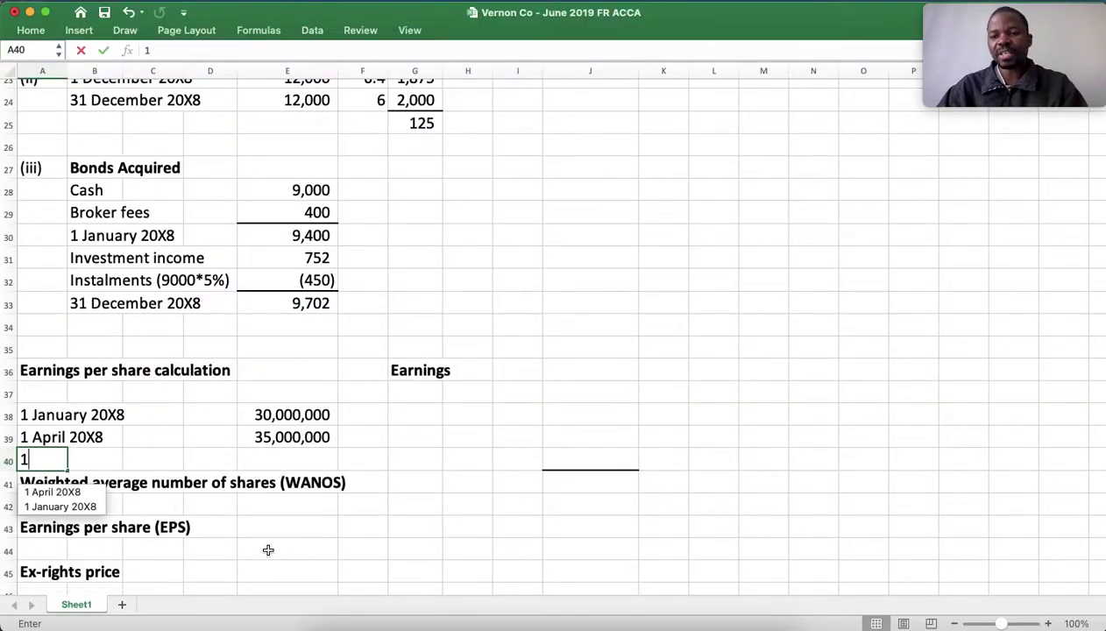
text( Ju)
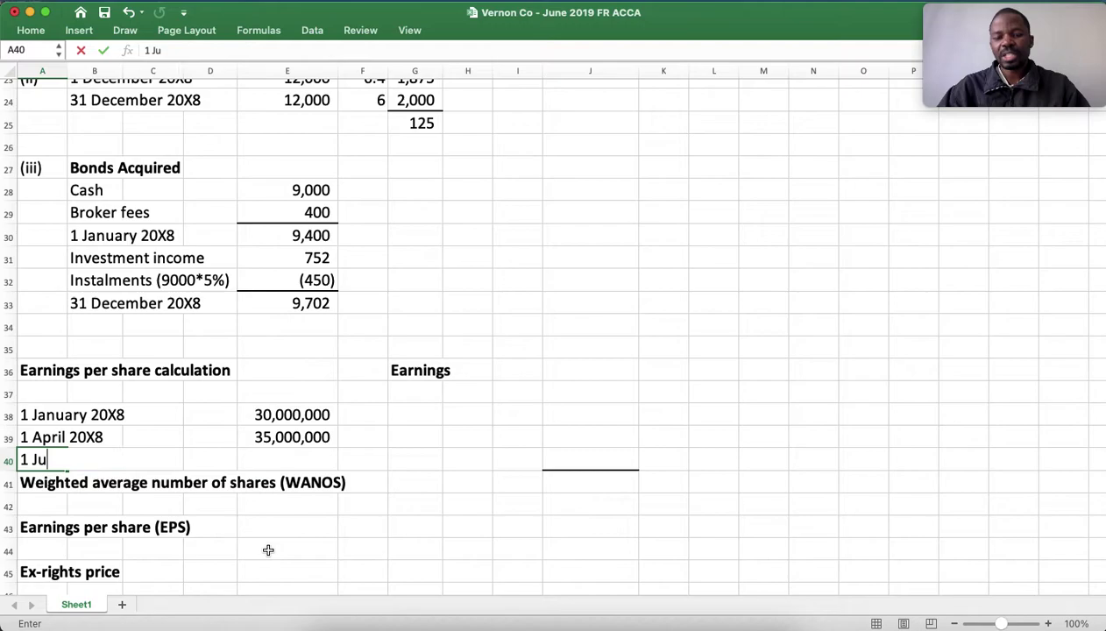
text(ly 20)
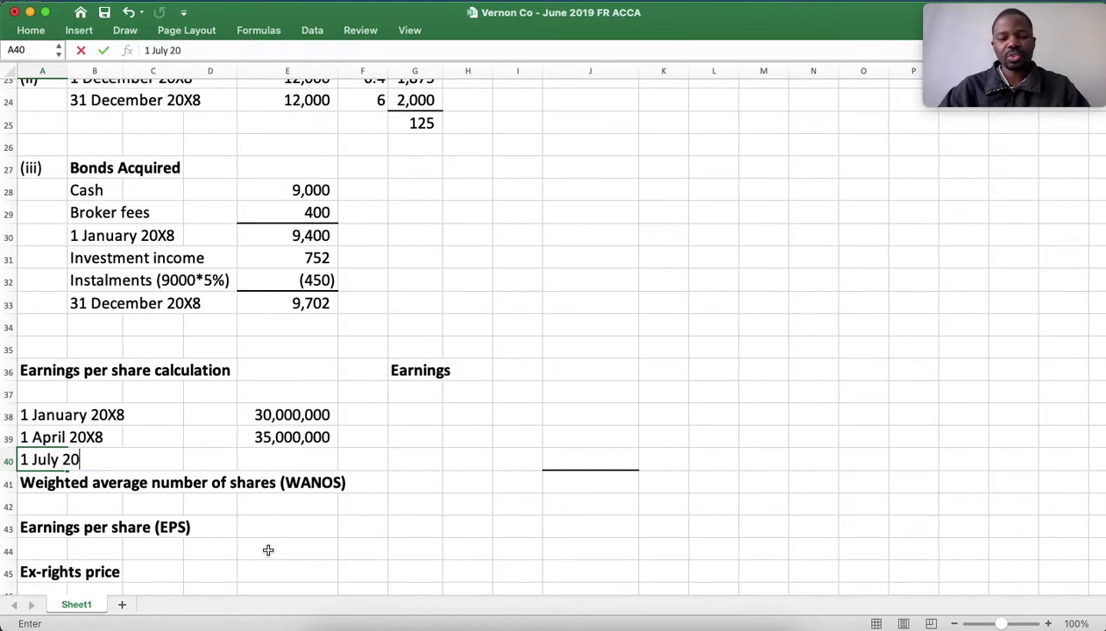
text(X8)
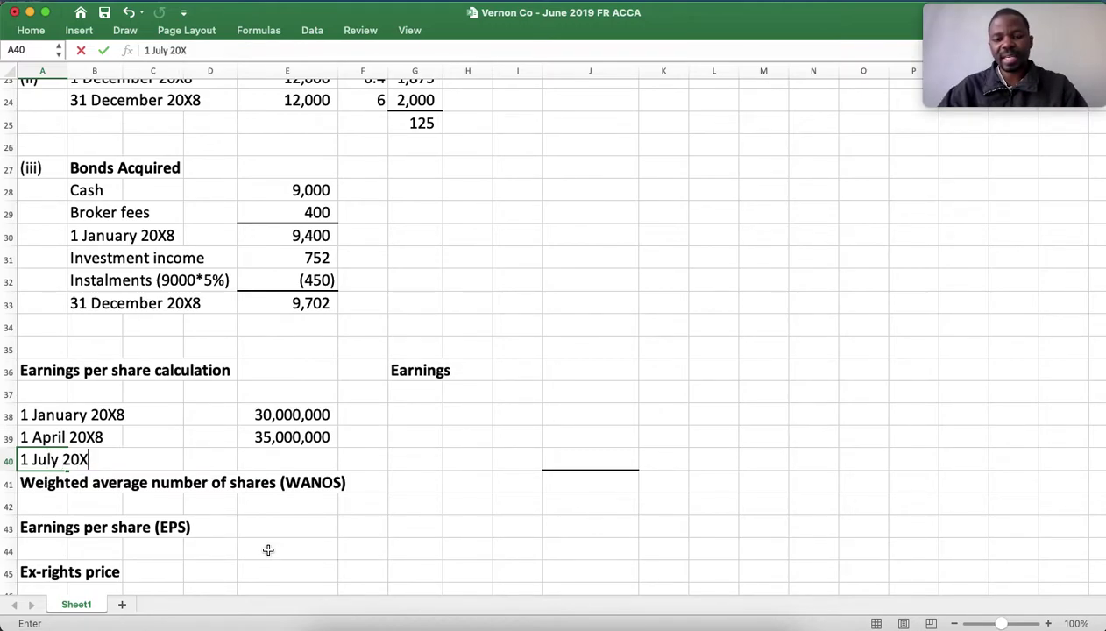
Calculate the 2 for 5 rights issue shares in cell E40 with the formula =E39*2/5
key(Tab)
key(Tab)
key(Tab)
key(Tab)
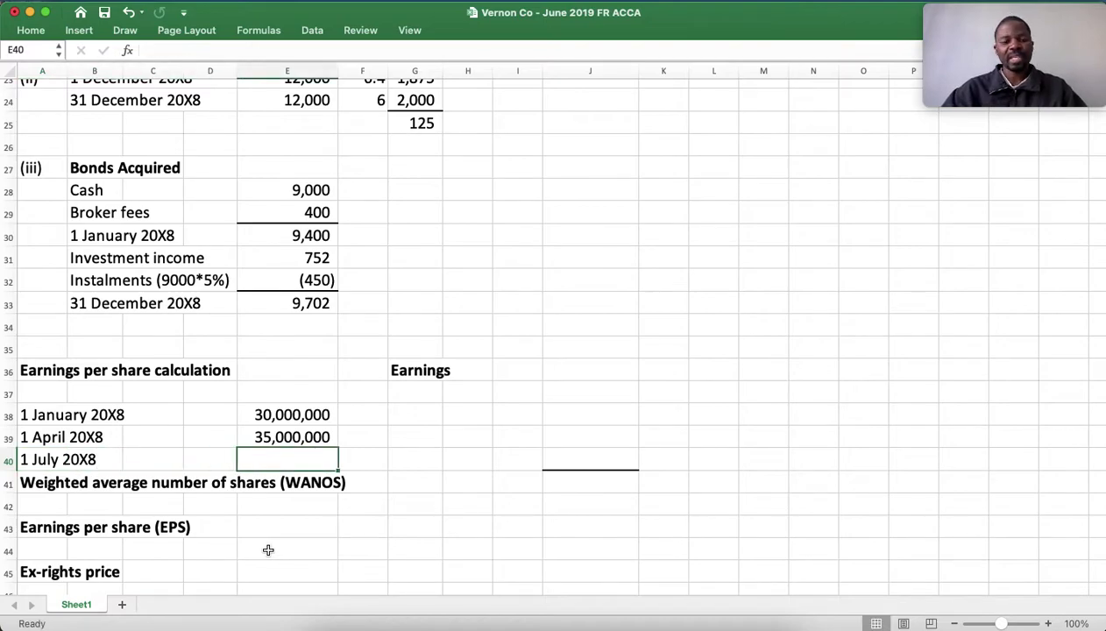
text(=)
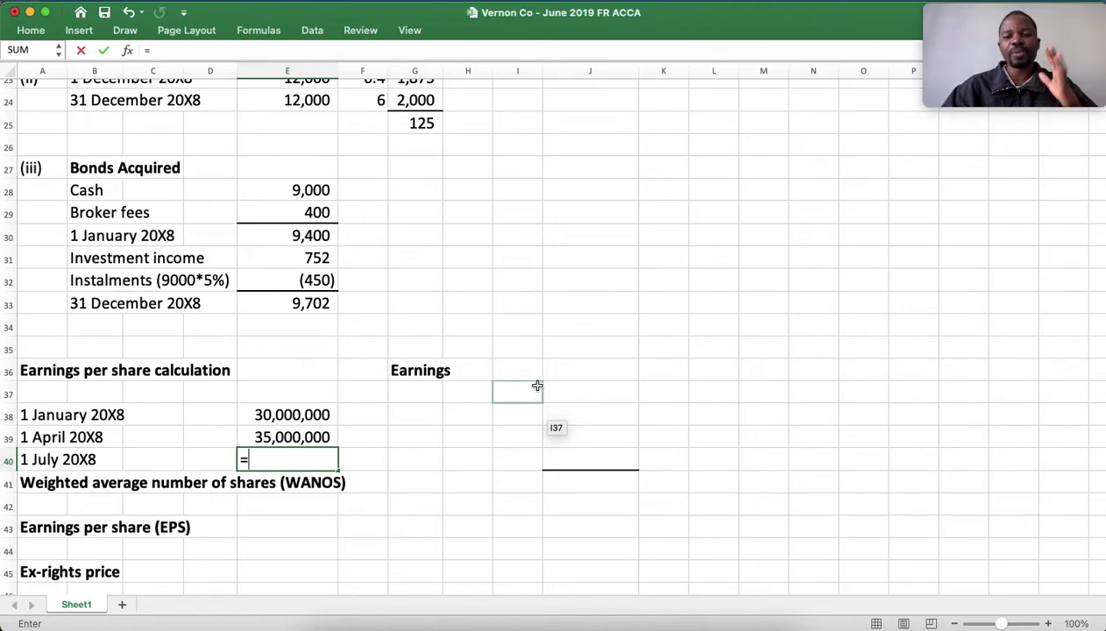
key(Up)
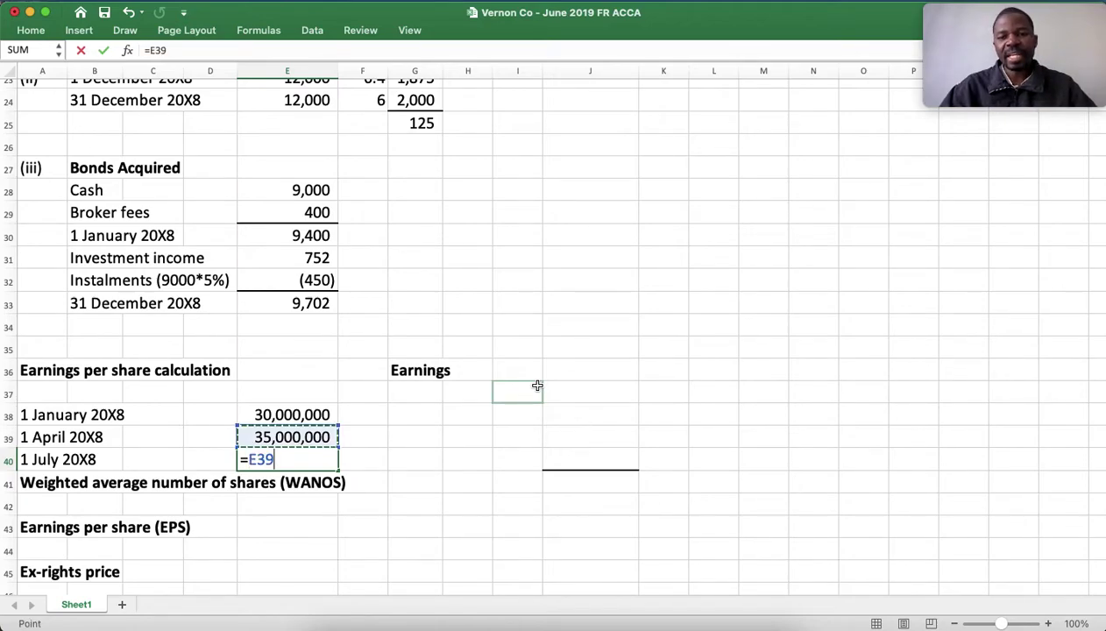
text(*)
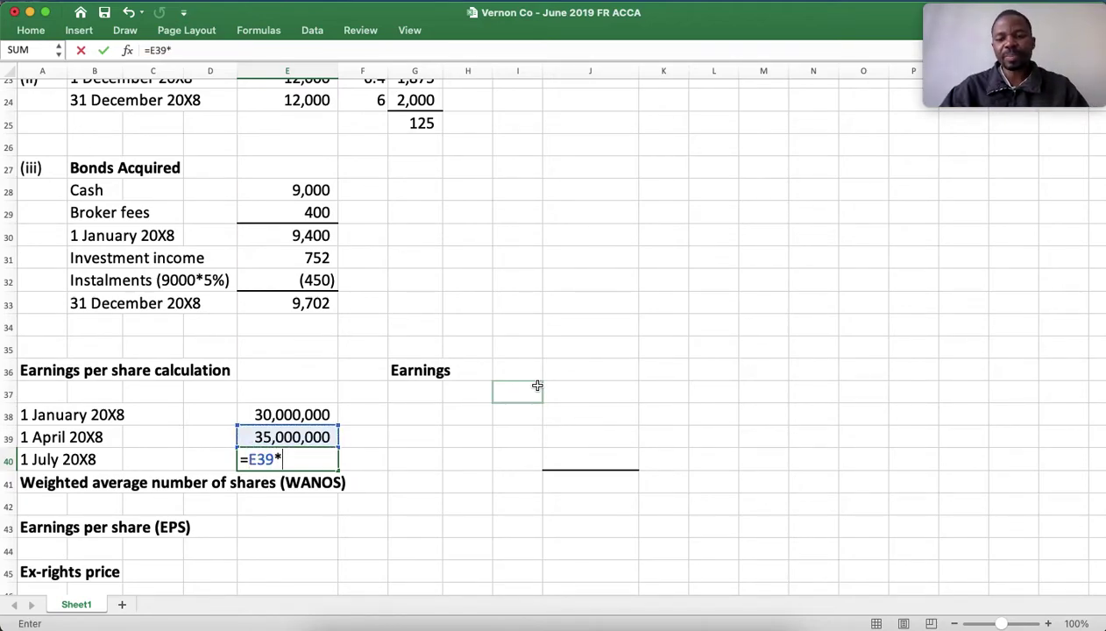
text(2/5)
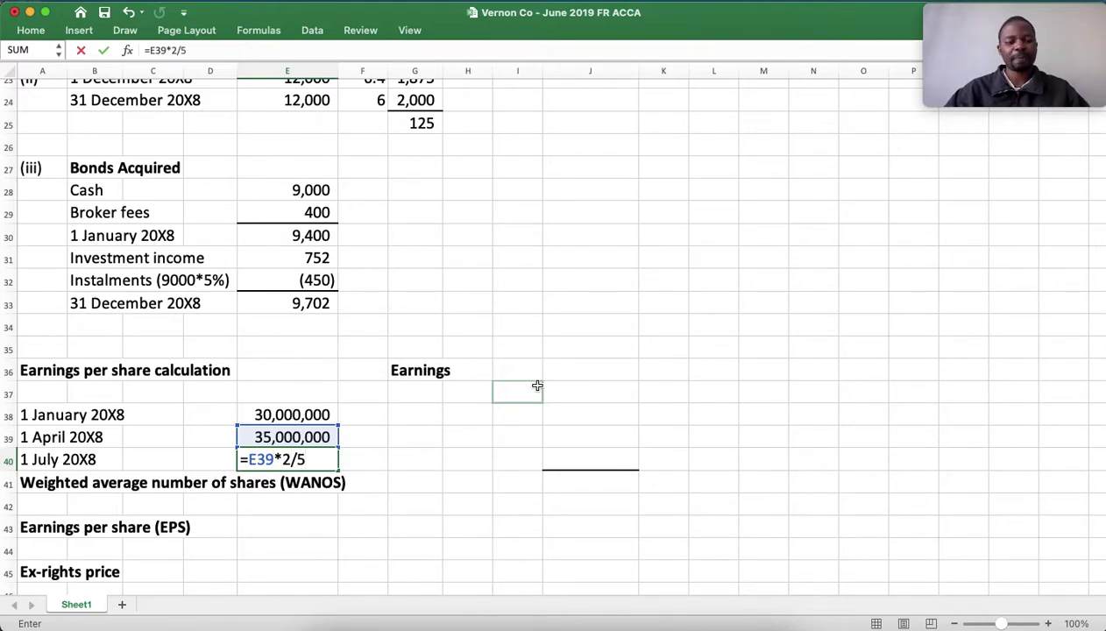
key(Return)
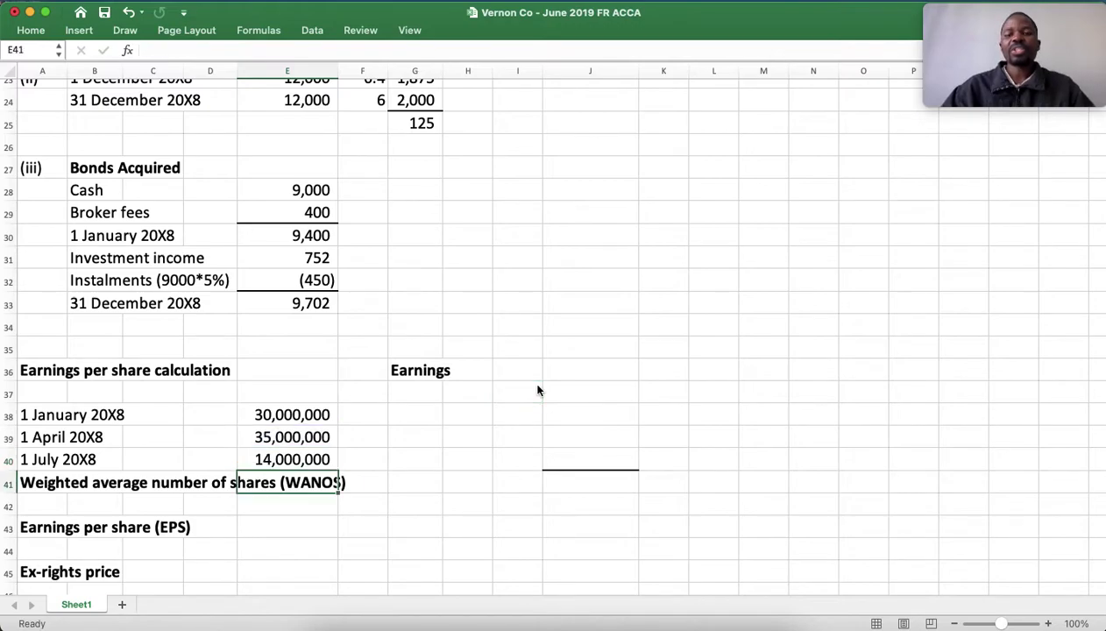
key(Up)
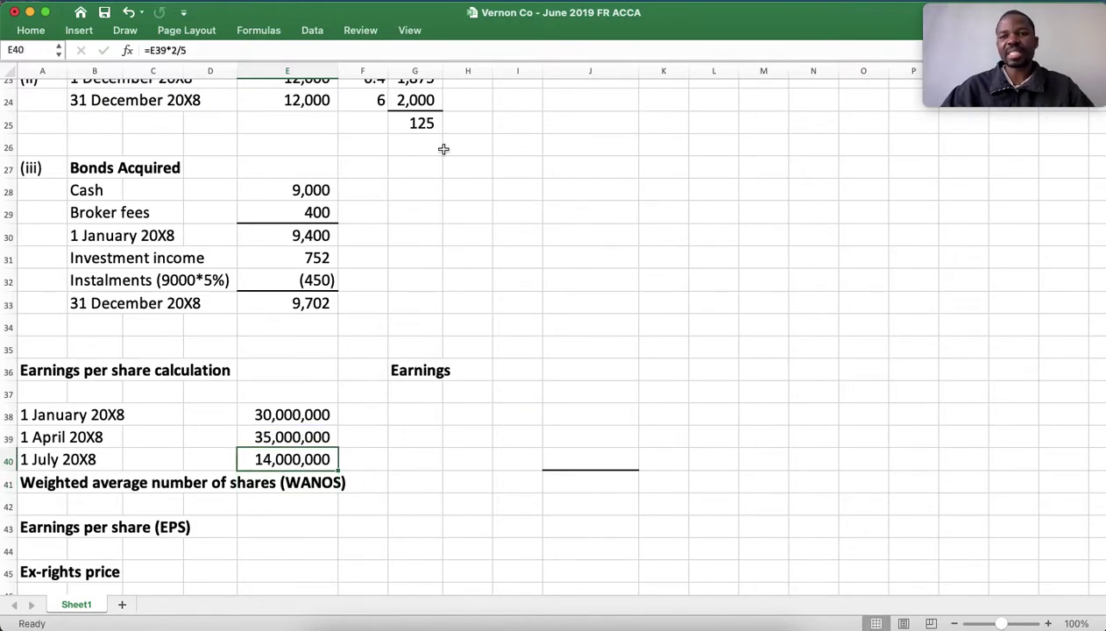
click(244, 50)
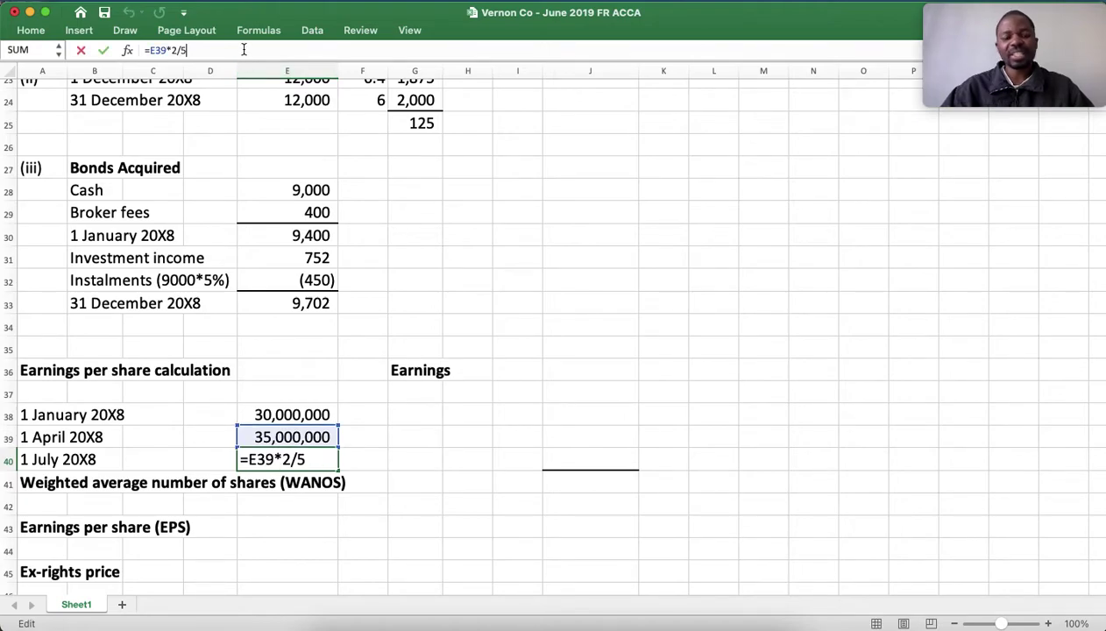
text(+)
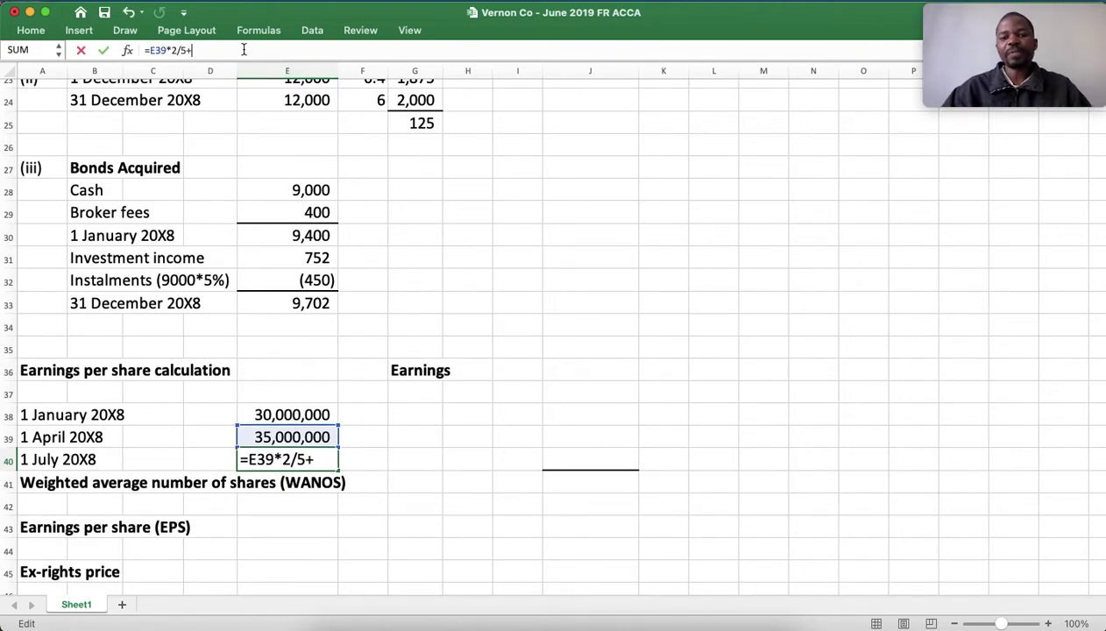
key(BackSpace)
key(Return)
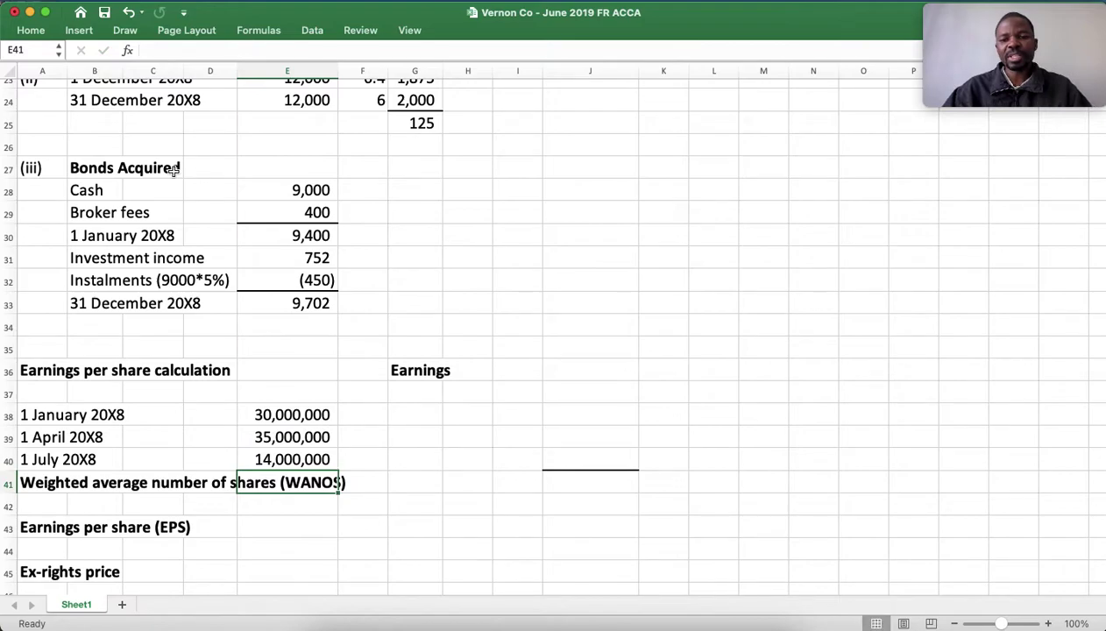
Extend the 1 July 20X8 formula in cell E40 to =E39*2/5+E39 so it includes the existing shares
click(299, 456)
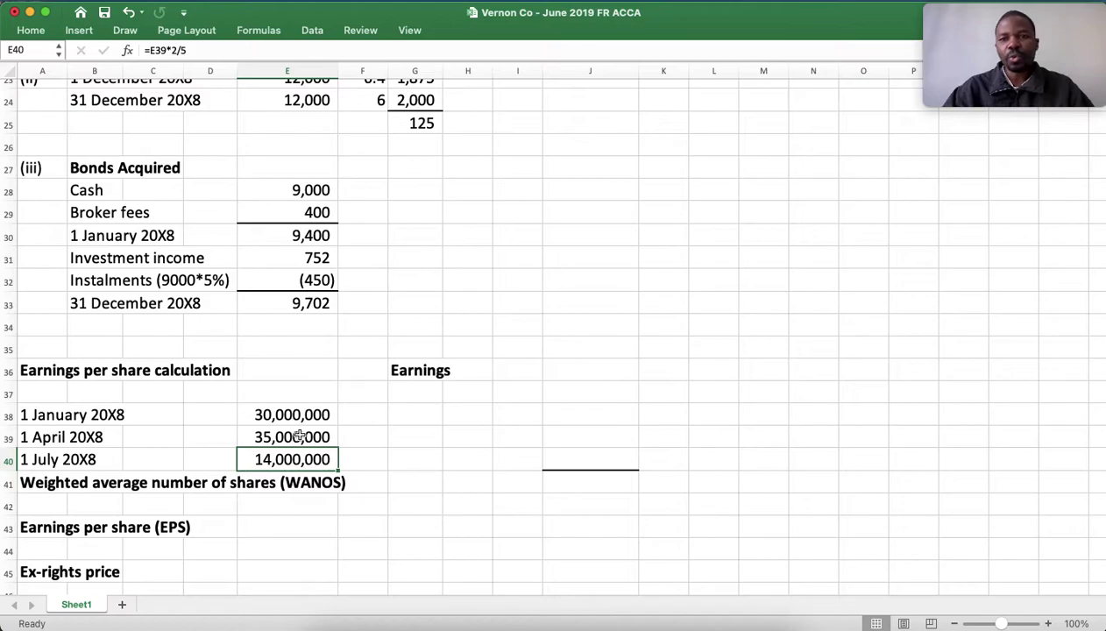
click(221, 50)
text(+)
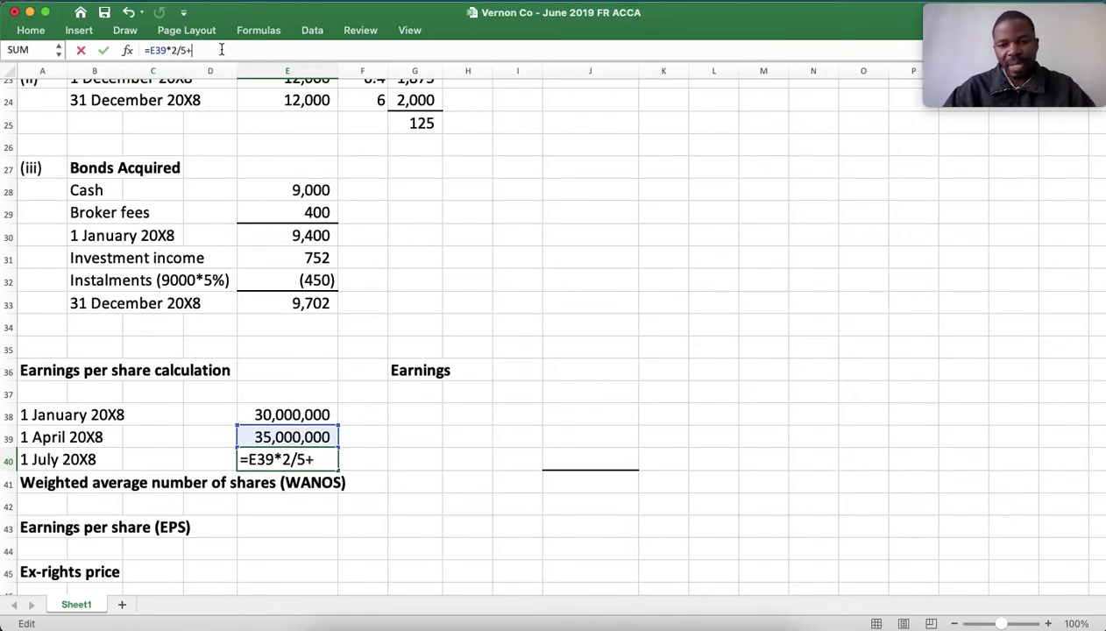
click(281, 436)
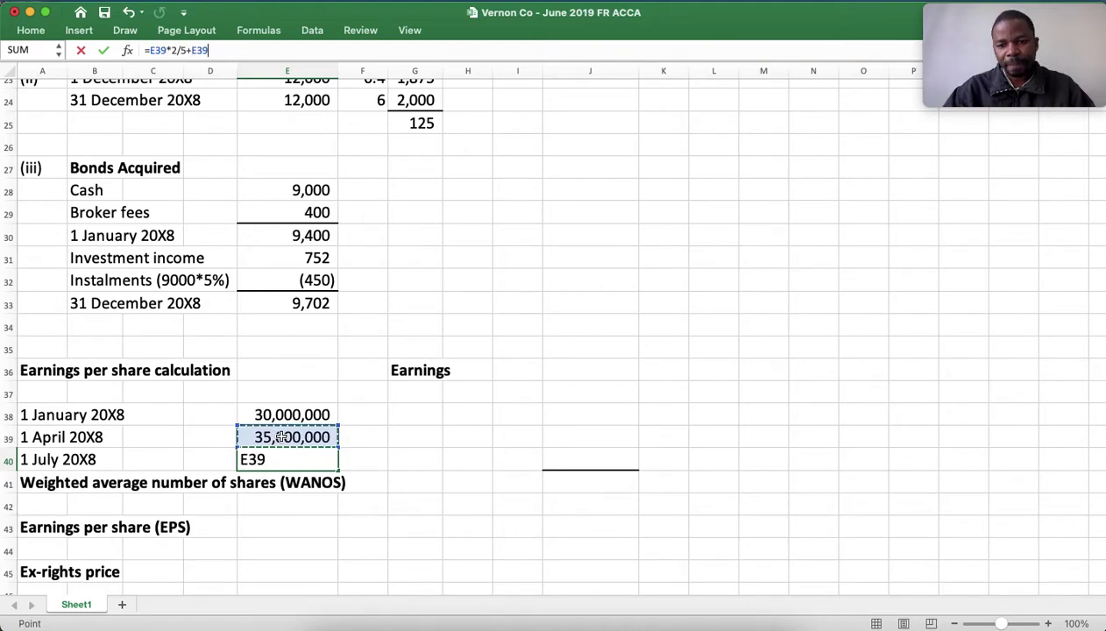
key(Return)
key(Down)
key(Up)
key(Up)
key(Up)
key(Down)
key(Down)
key(Down)
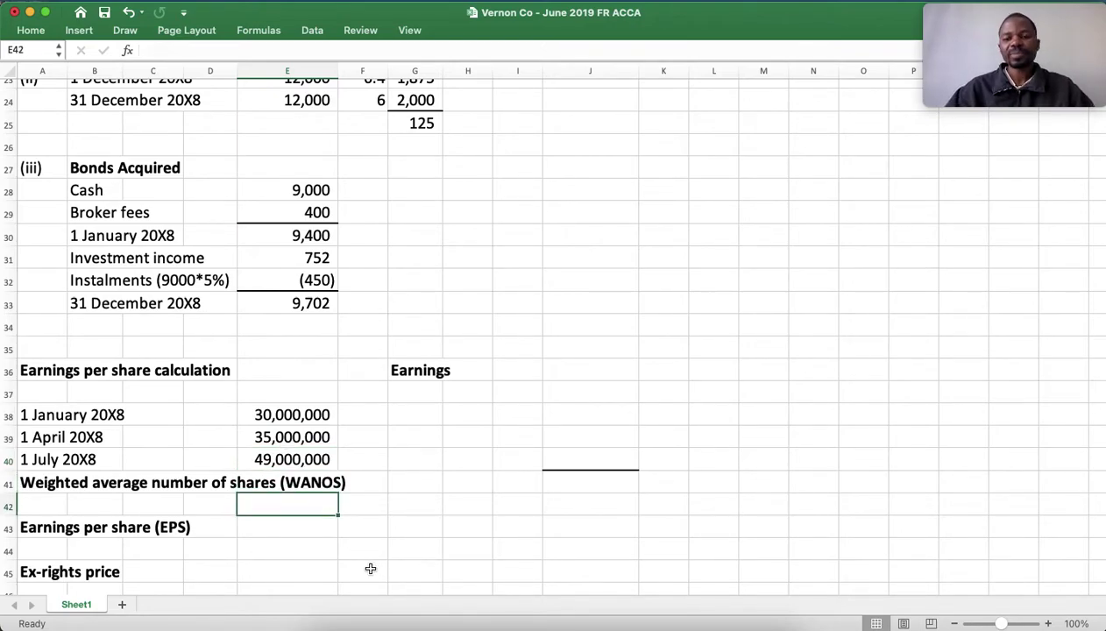
Check the rights issue terms in the question paper's note (vii), and back in Excel enter 5 in C46 and 2 in C47 under Ex-rights price
click(508, 626)
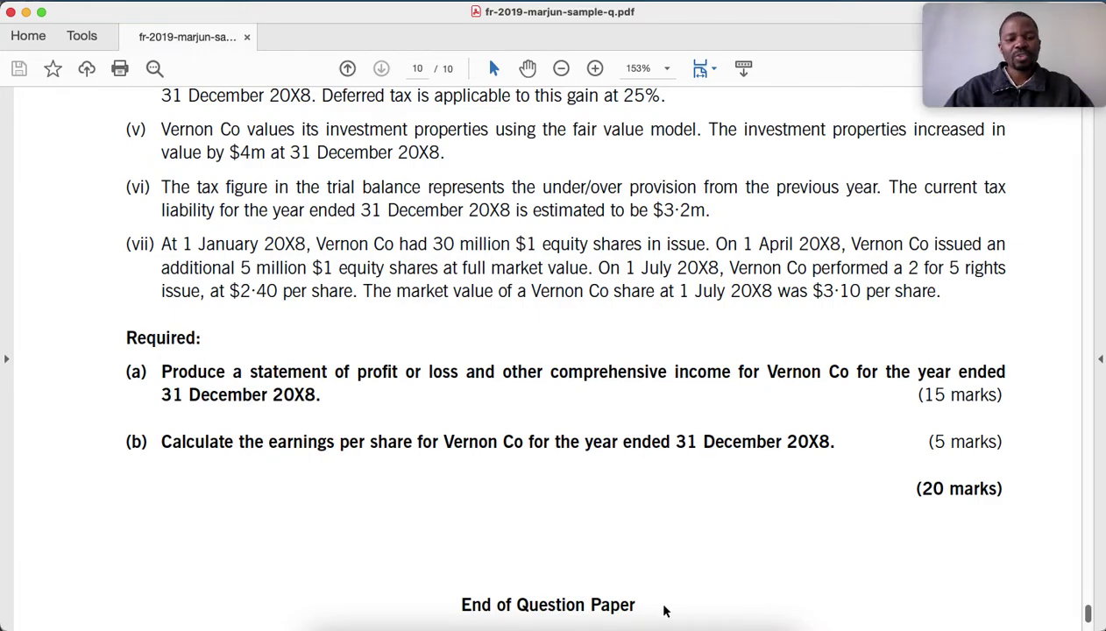
click(546, 626)
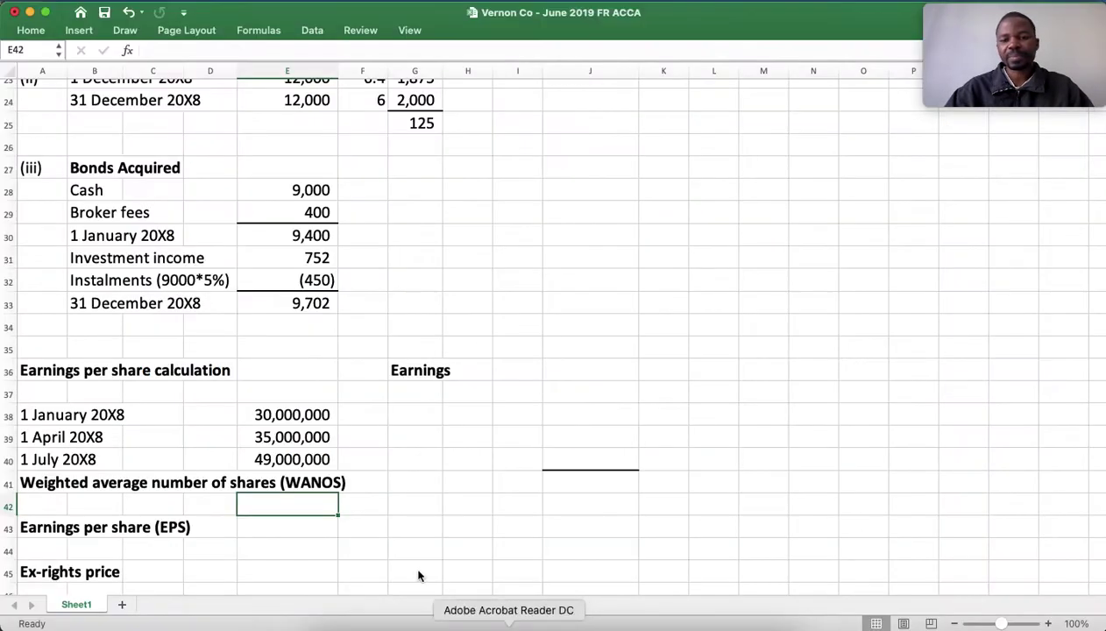
scroll(378, 537, down, 5)
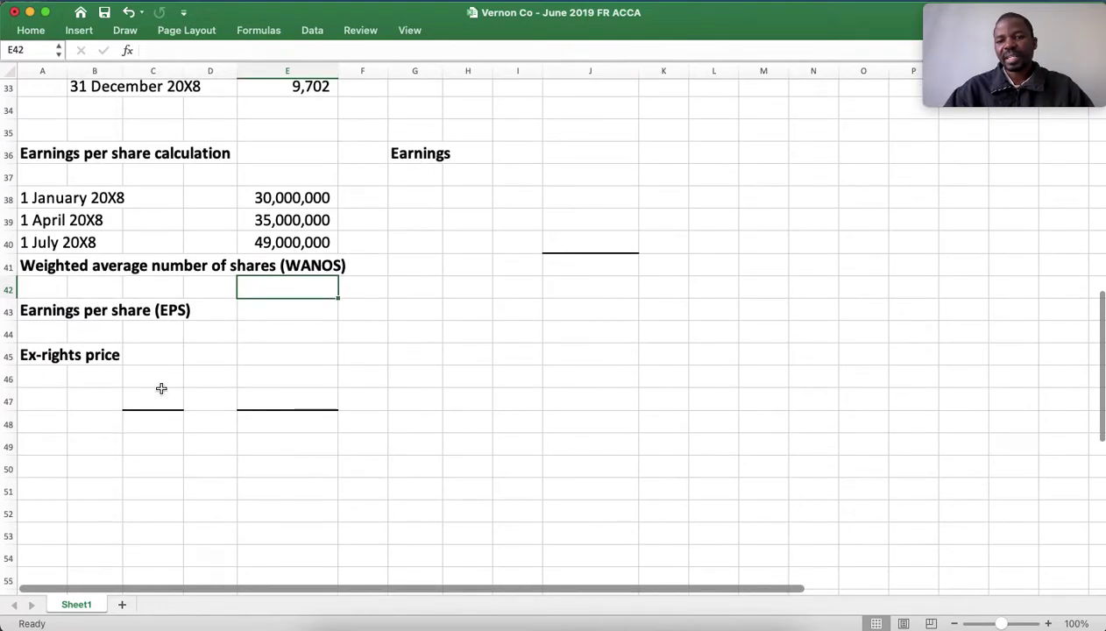
click(149, 381)
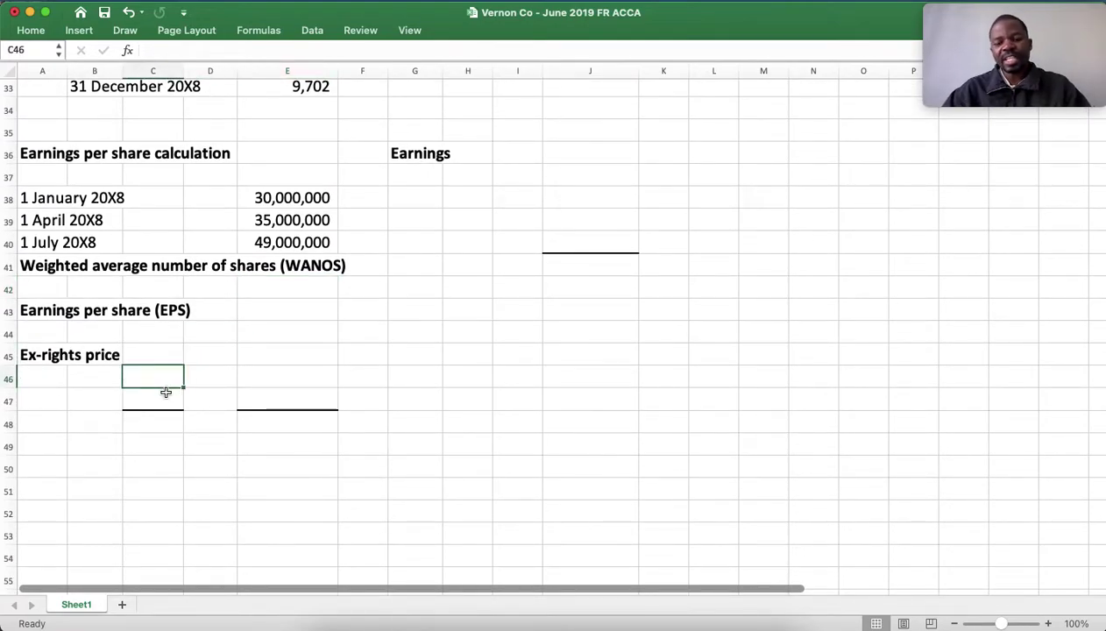
text(5)
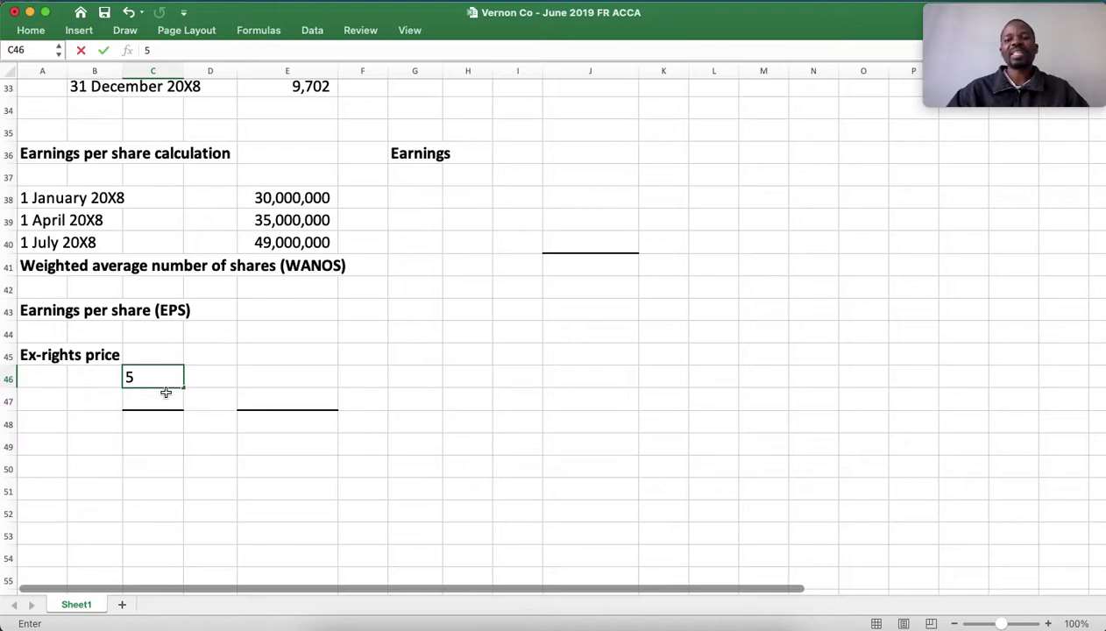
key(Return)
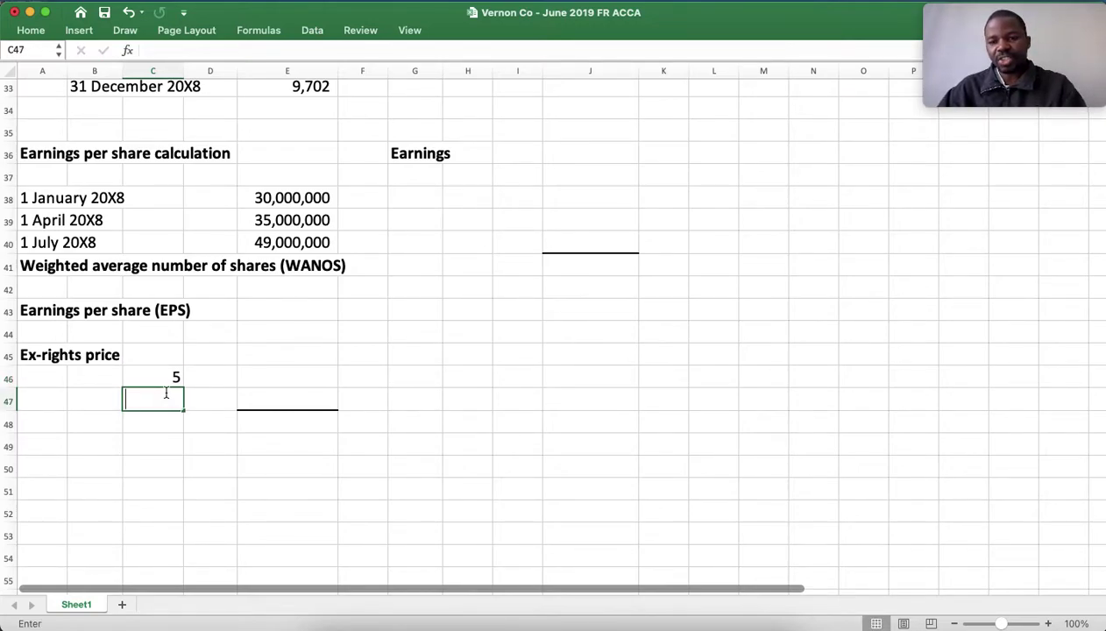
text(2)
key(Tab)
Enter the market value of 3.1 per share in cell D46, beside the 5 existing shares
key(Up)
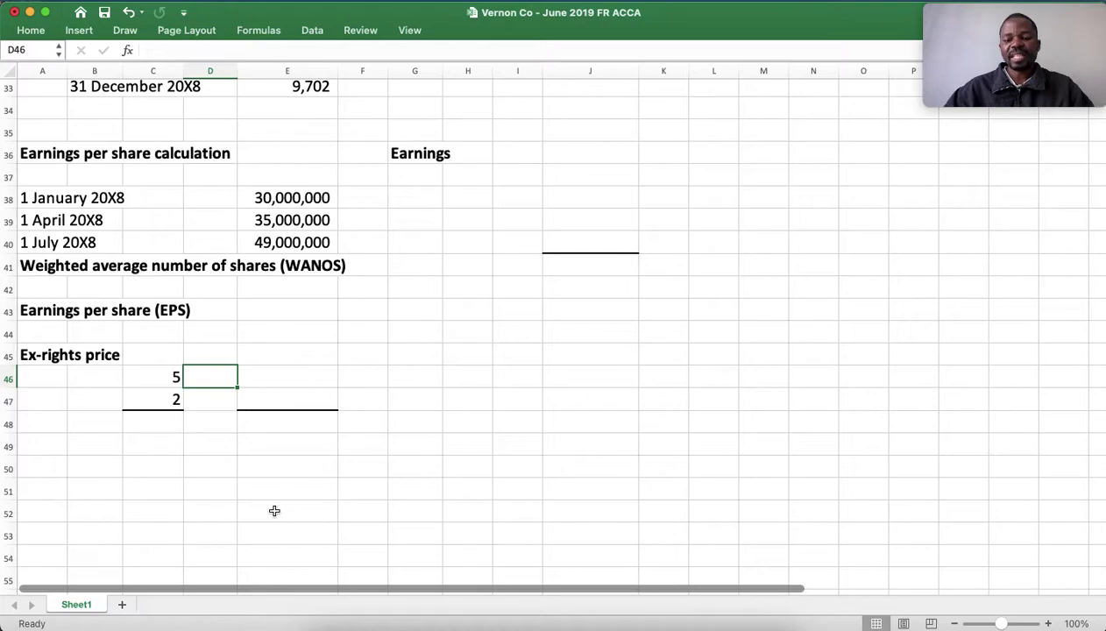
text(3.1)
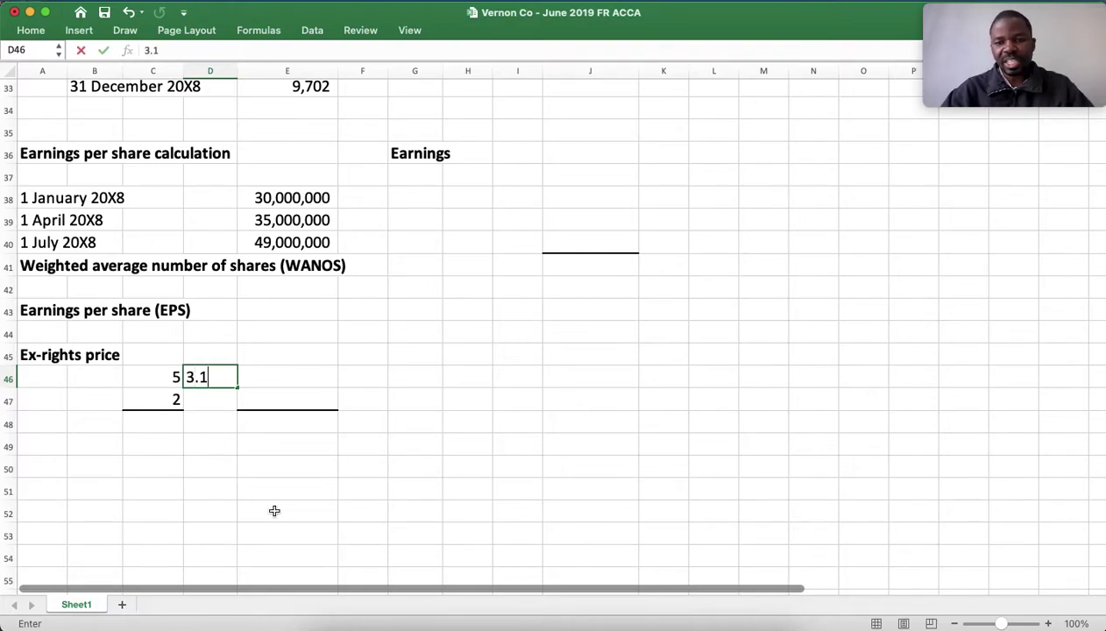
key(Right)
key(Return)
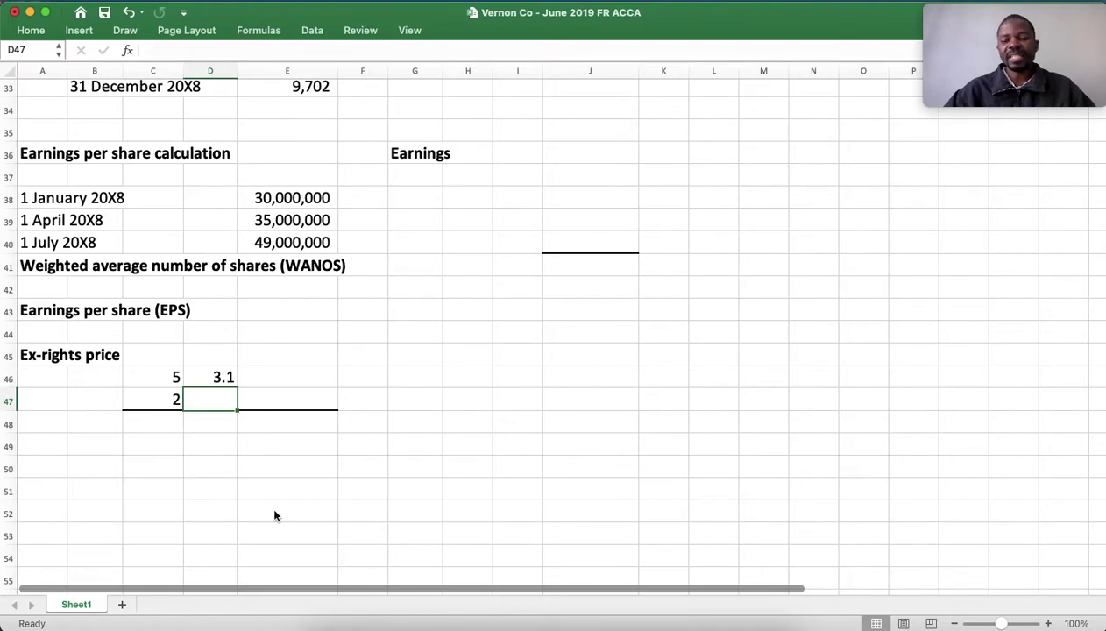
Enter the 2.4 rights price in D47 and calculate the existing shares' value in E46 with =C46*D46
text(2.4)
key(Tab)
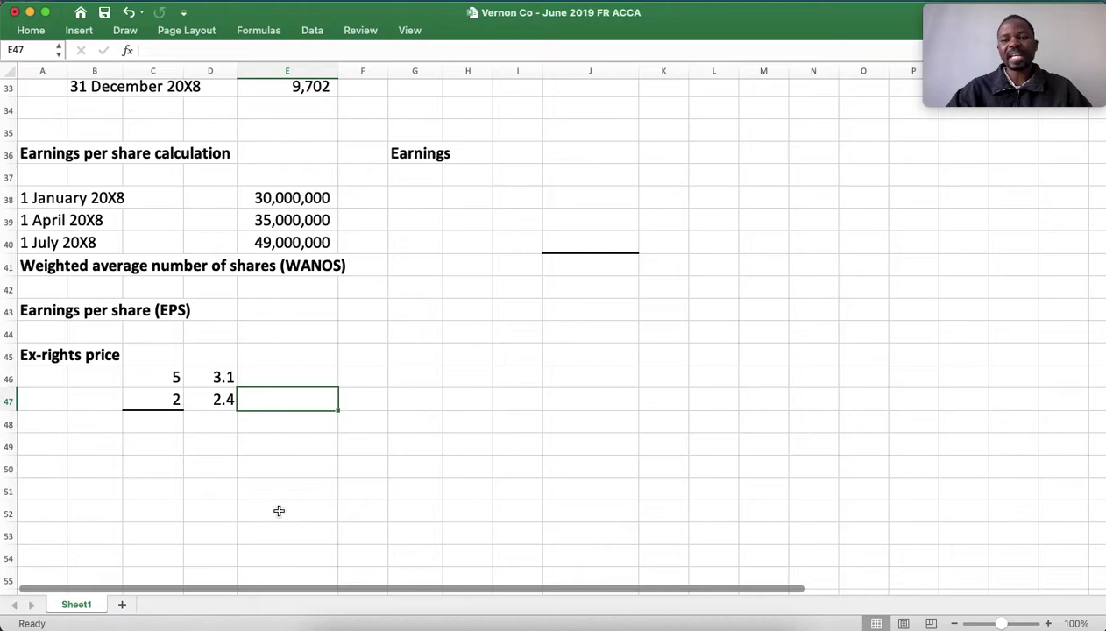
click(296, 379)
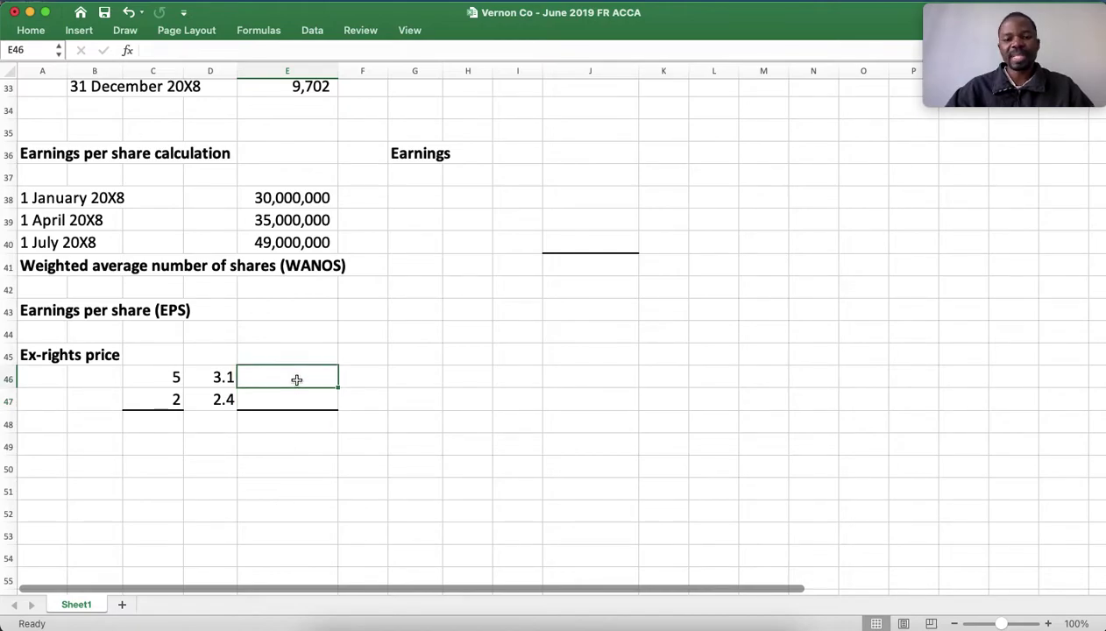
text(=)
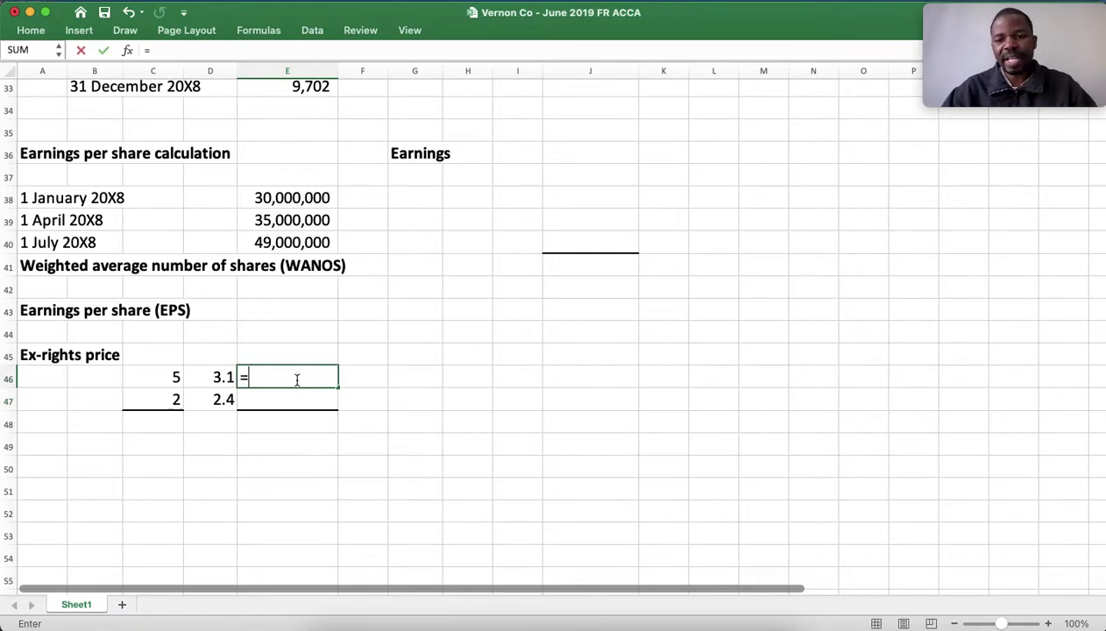
click(167, 382)
text(*)
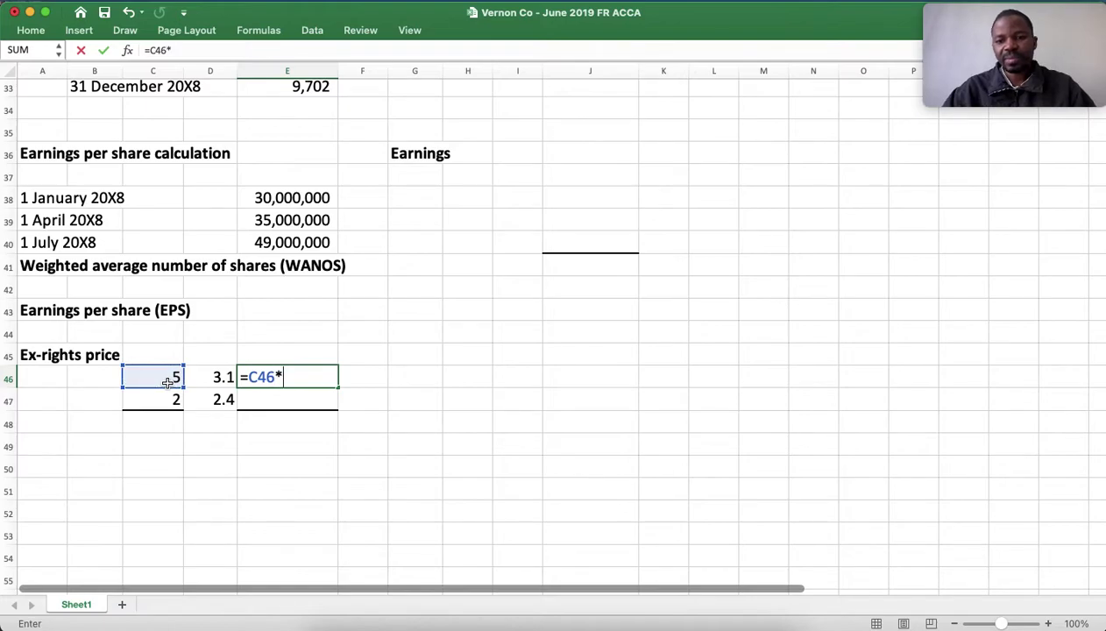
click(211, 379)
key(Return)
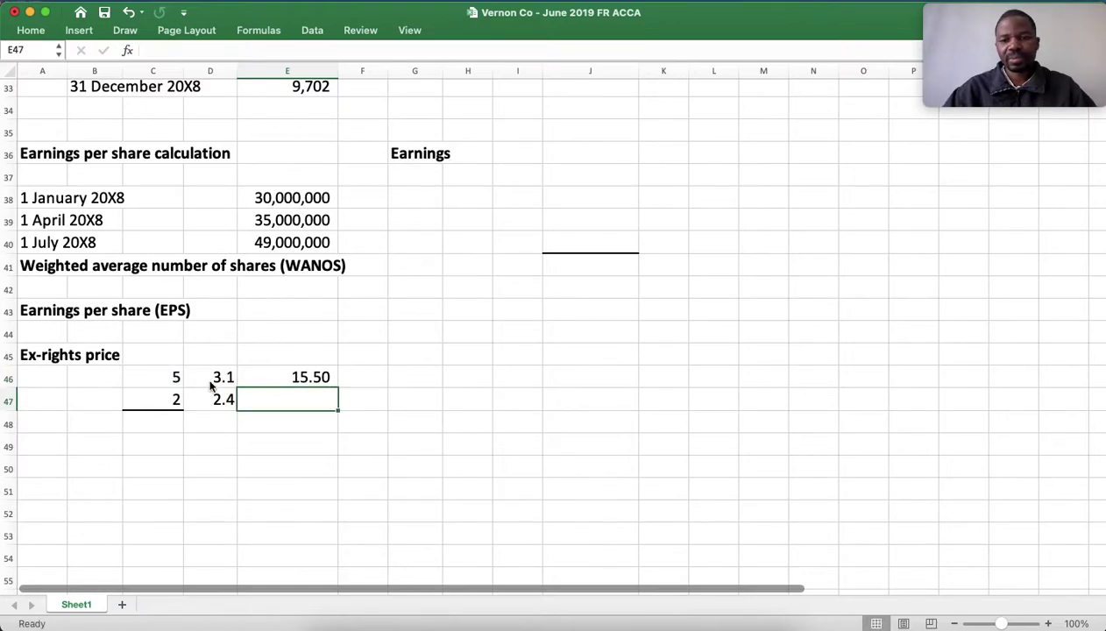
Calculate the value of the 2 rights shares in cell E47 with the formula =C47*D47
text(=)
key(Left)
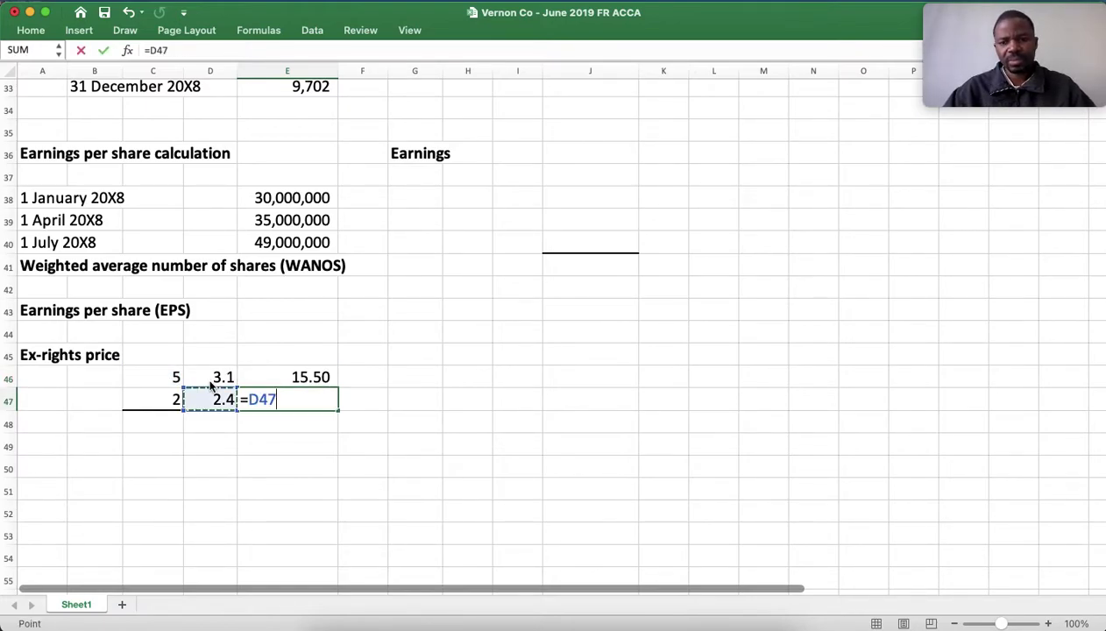
key(Left)
text(*)
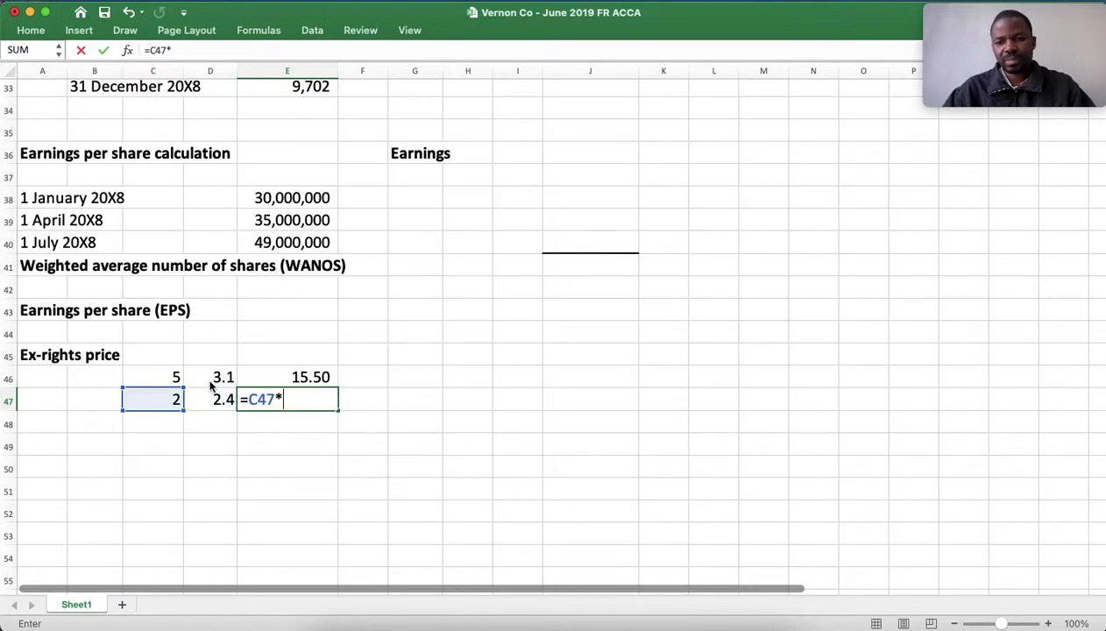
click(219, 399)
key(Return)
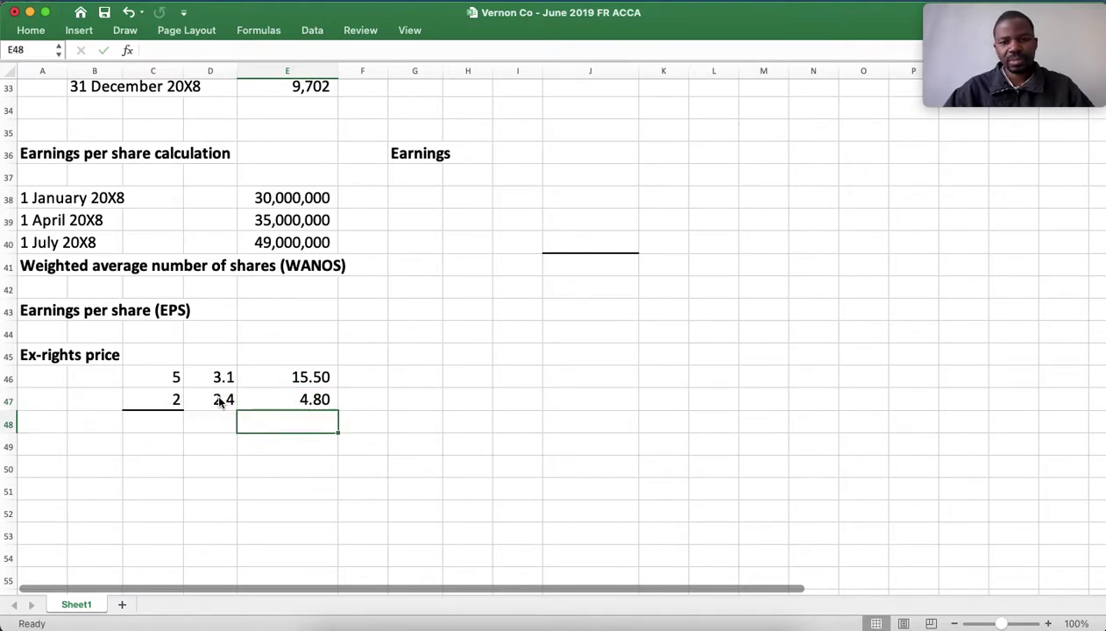
Total the share values under Ex-rights price in cell E48 with =SUM(E46:E47)
text(=SUM()
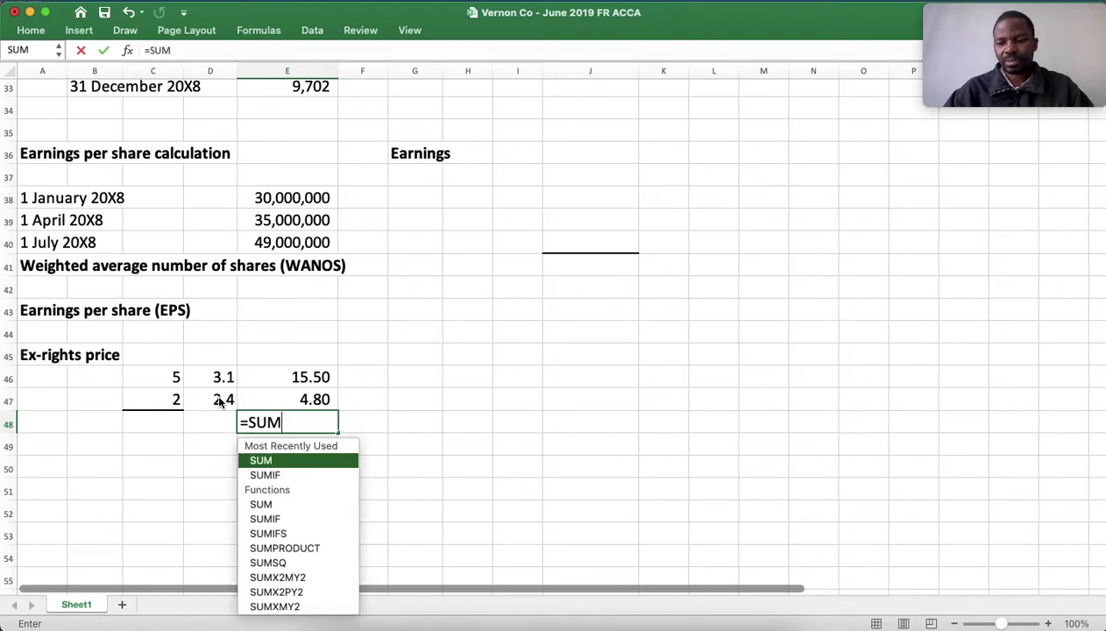
click(300, 383)
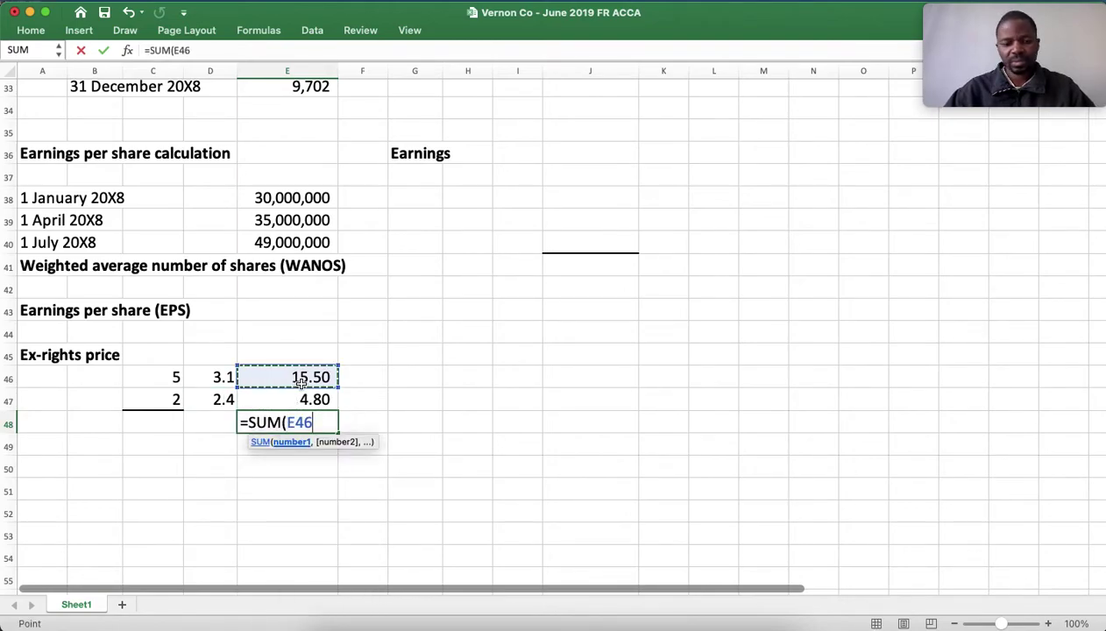
key(shift+Down)
key(shift+Down)
key(shift+Up)
key(Return)
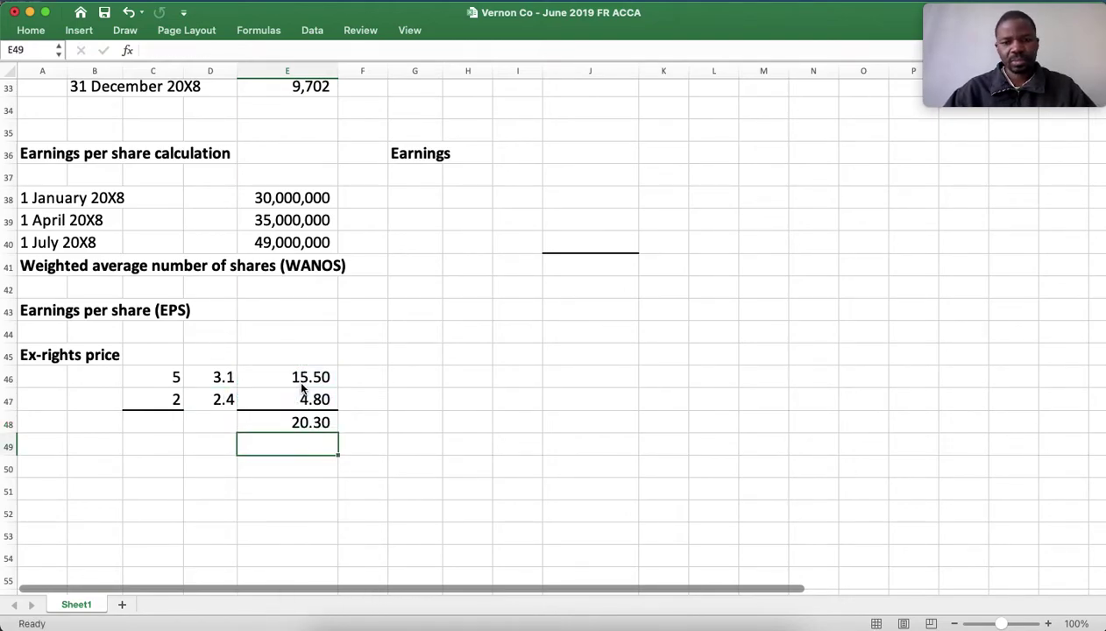
Copy the total formula from E48 into C48 to add up the number of shares
key(Up)
key(super+c)
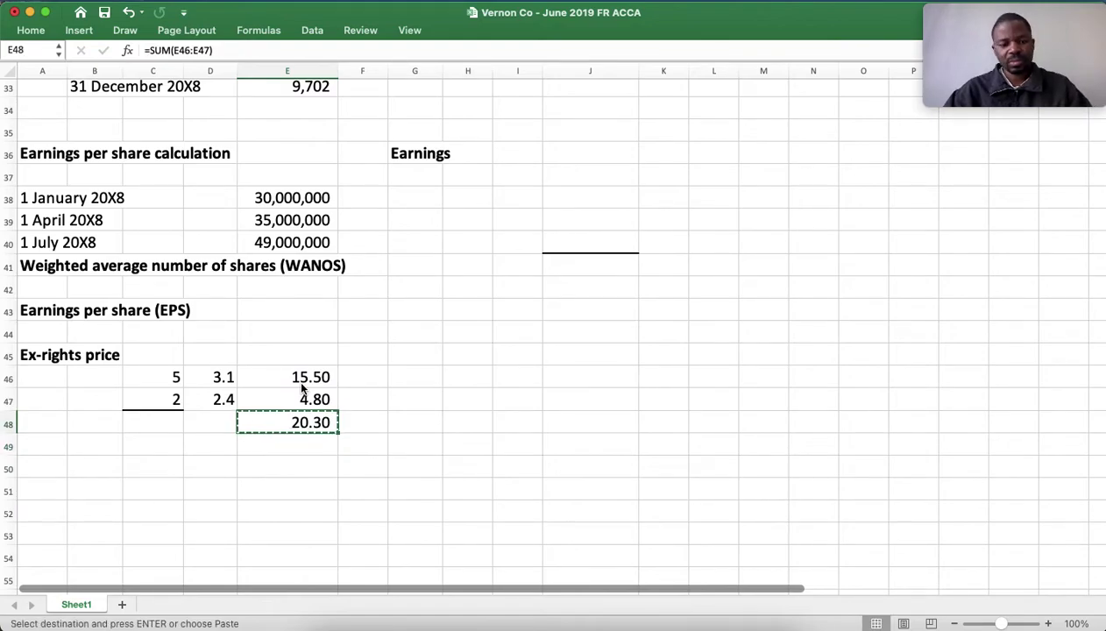
key(Left)
key(Left)
key(Return)
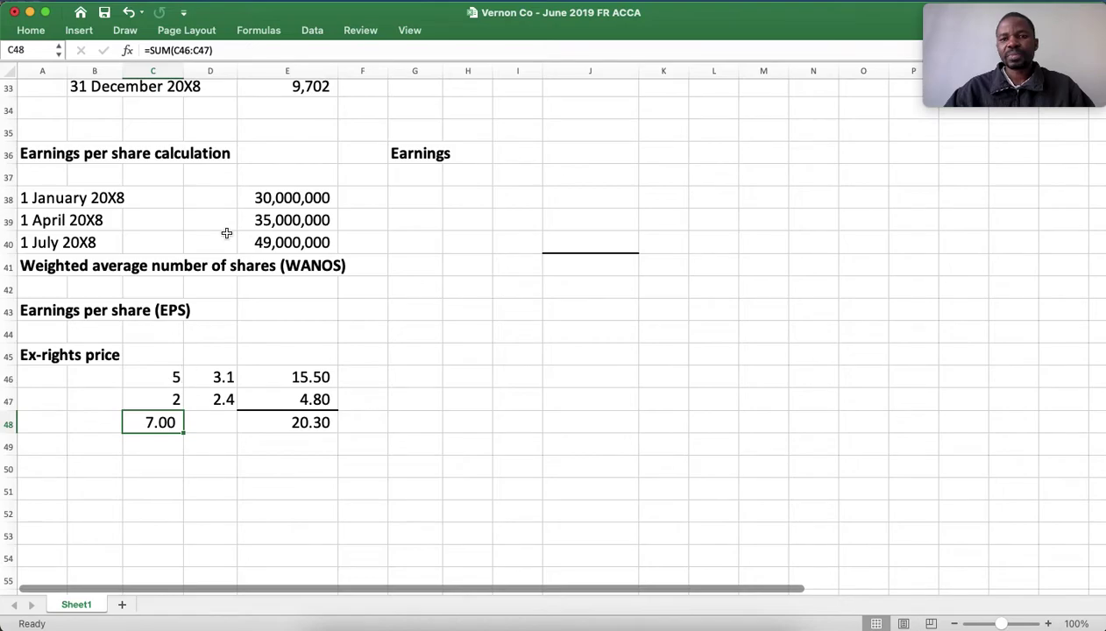
Reduce the share total in C48 to zero decimal places
click(31, 30)
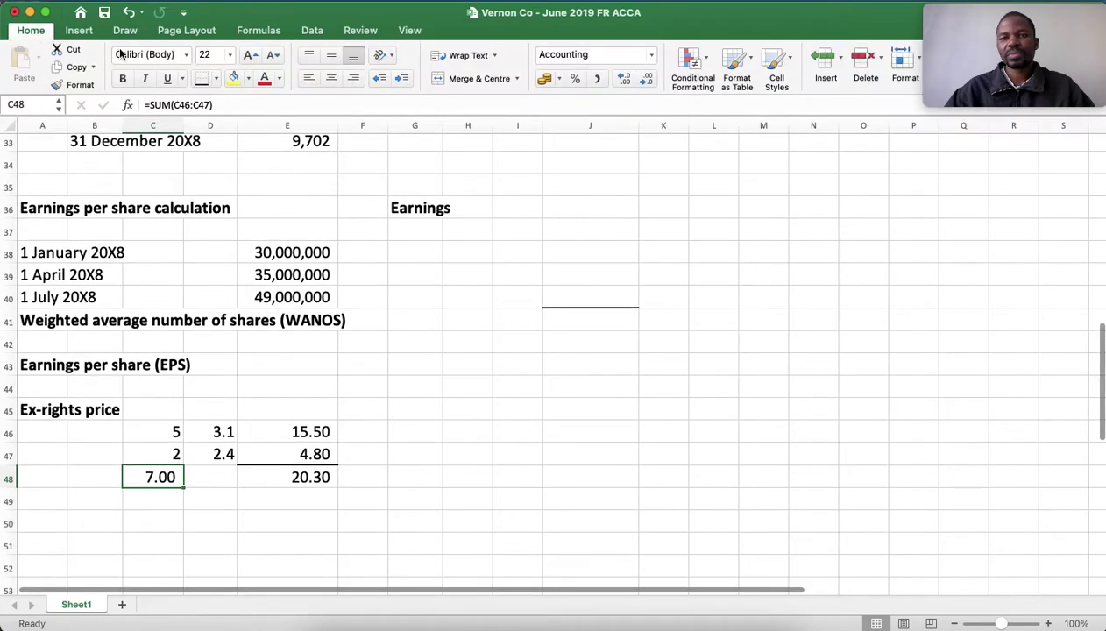
double_click(641, 80)
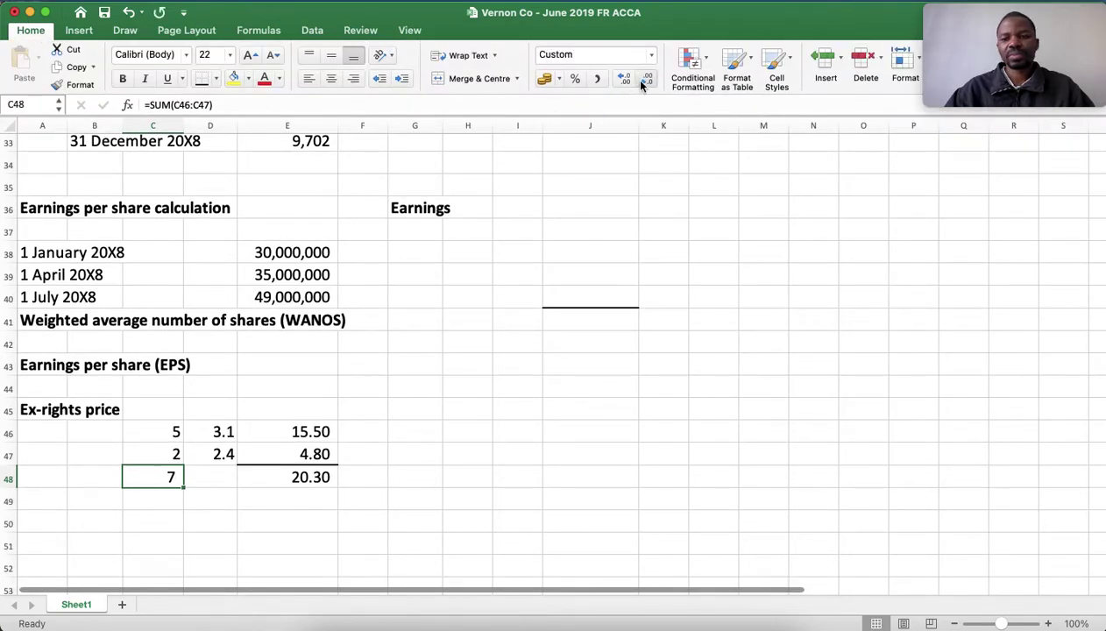
click(486, 422)
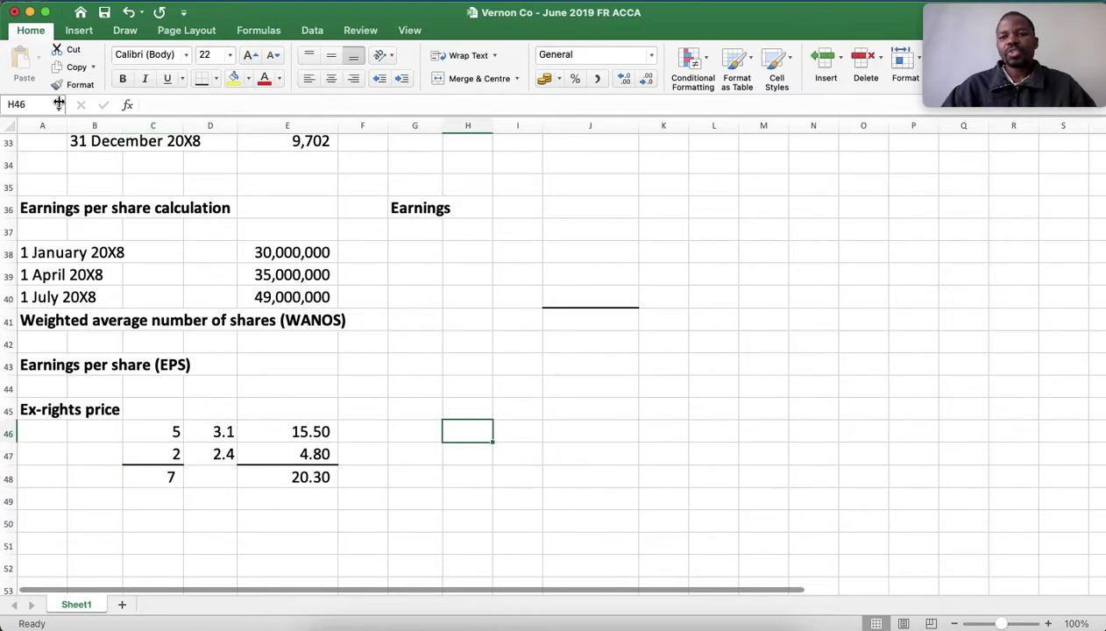
click(30, 29)
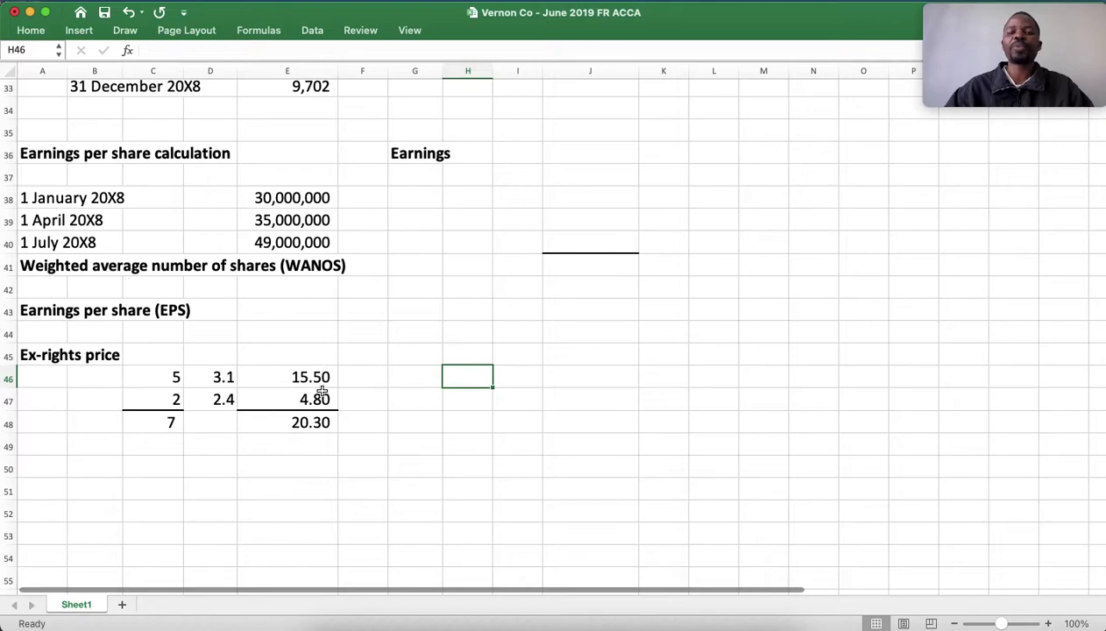
Label cell C50 as TERP, below the ex-rights price totals
click(167, 469)
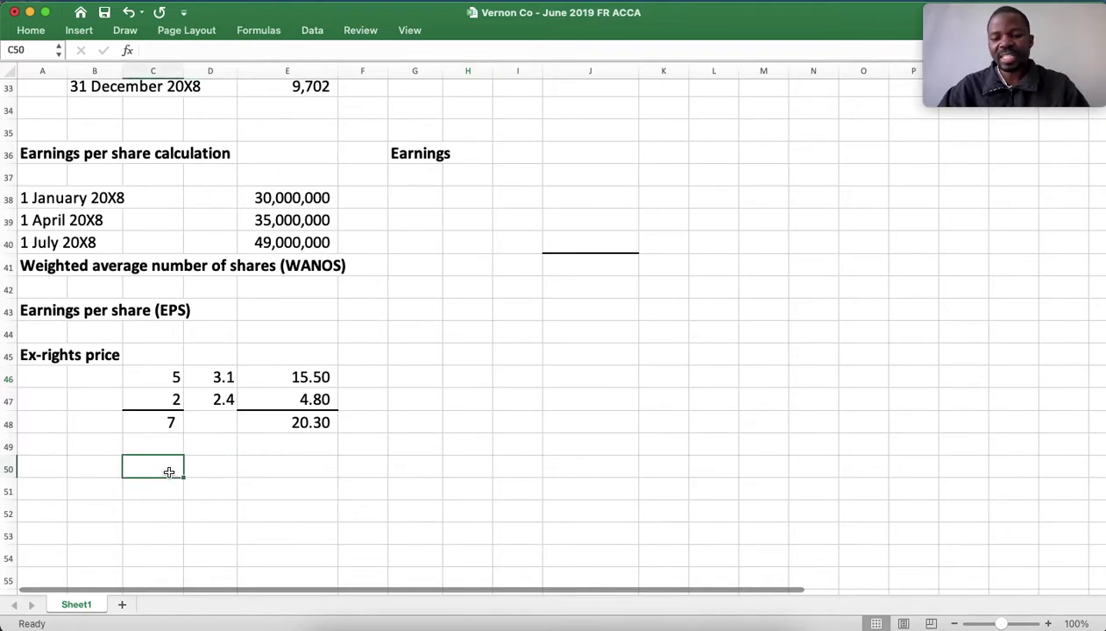
text(te)
key(BackSpace)
key(BackSpace)
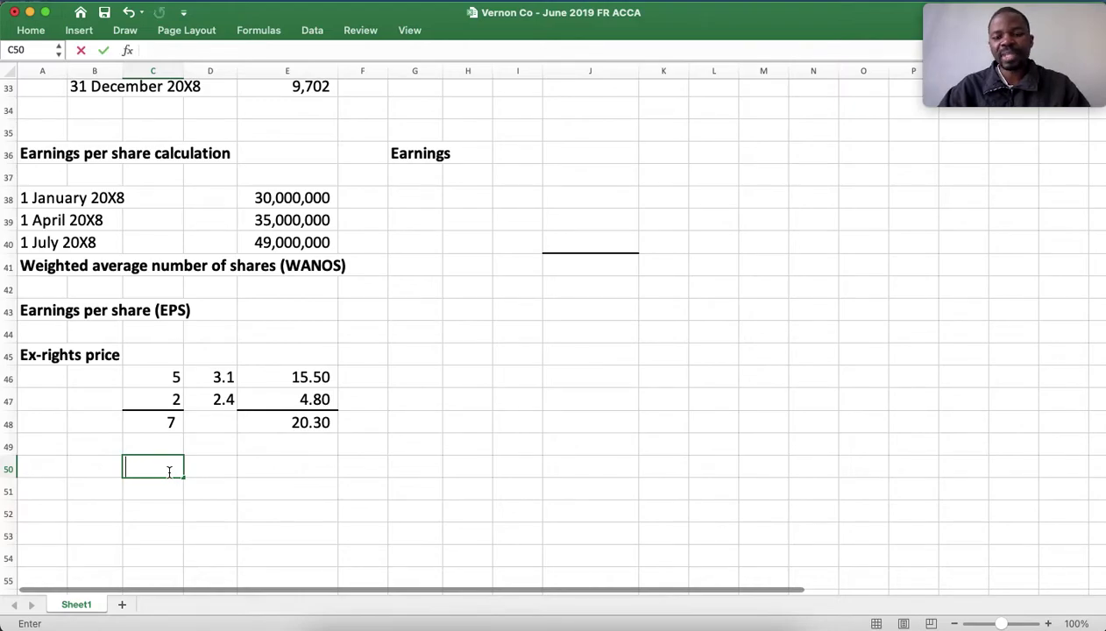
text(TERP)
key(Tab)
Calculate the theoretical ex-rights price in cell E50 with the formula =E48/C48
key(Right)
key(Right)
key(Left)
text(=)
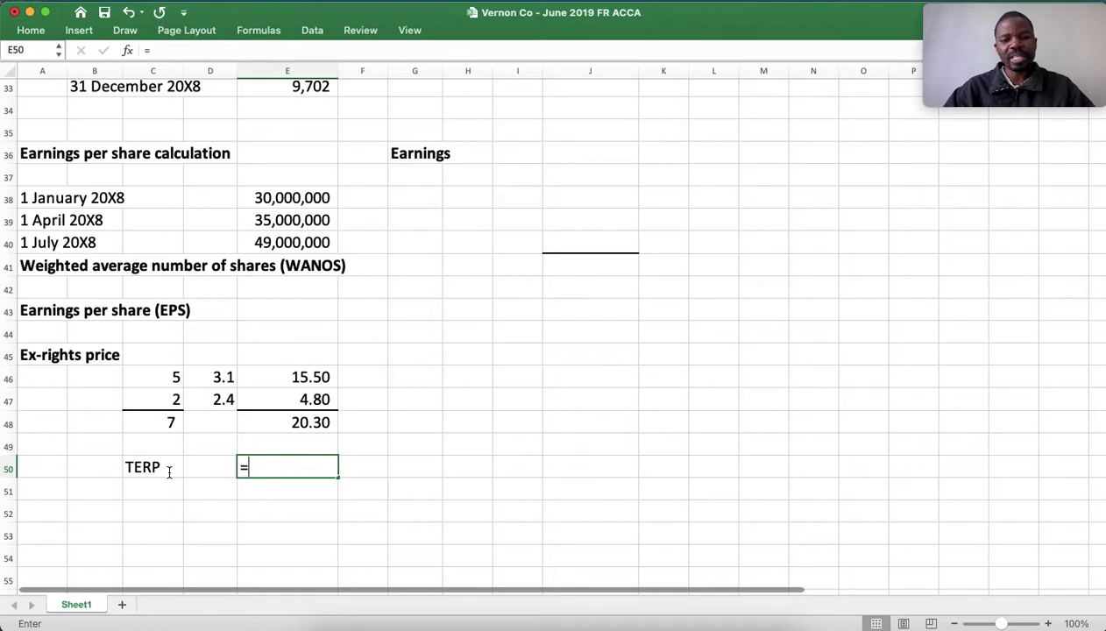
click(302, 427)
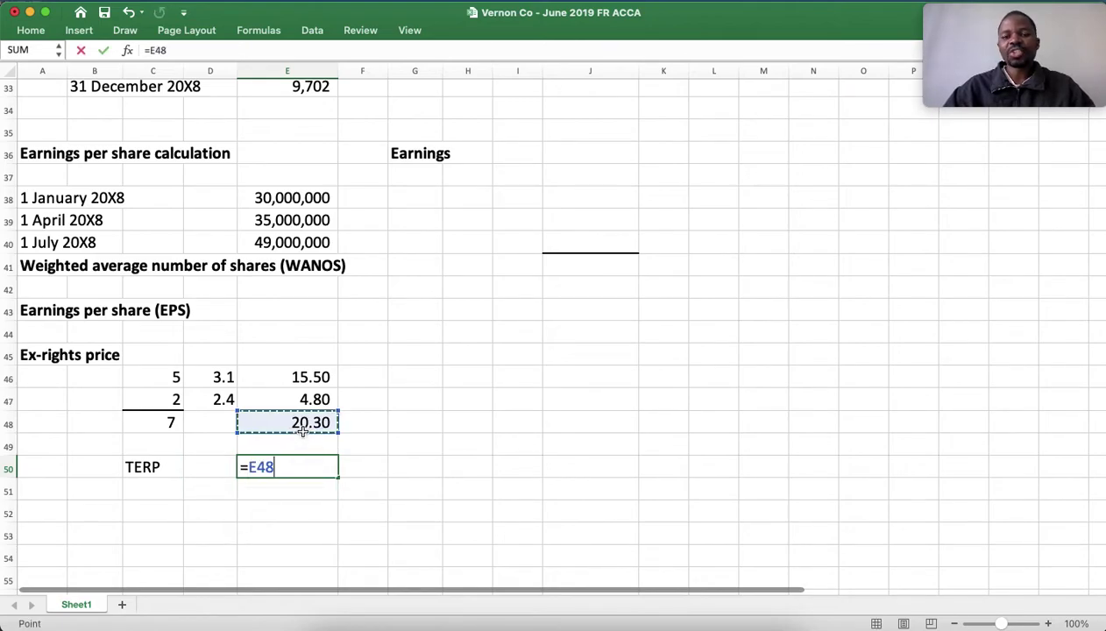
text(/)
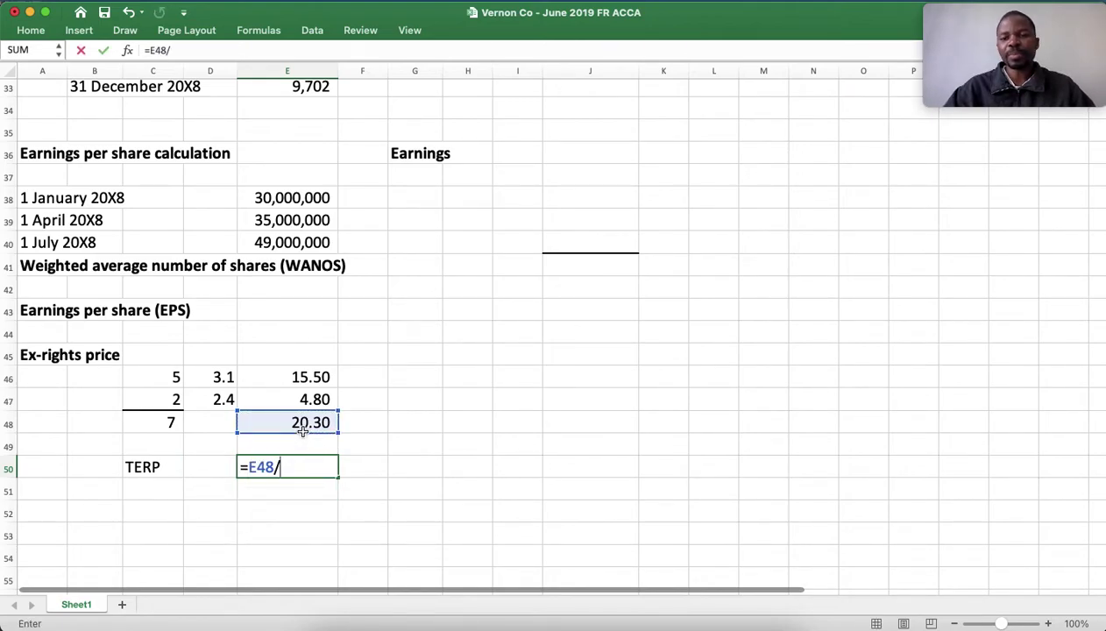
click(171, 428)
key(Return)
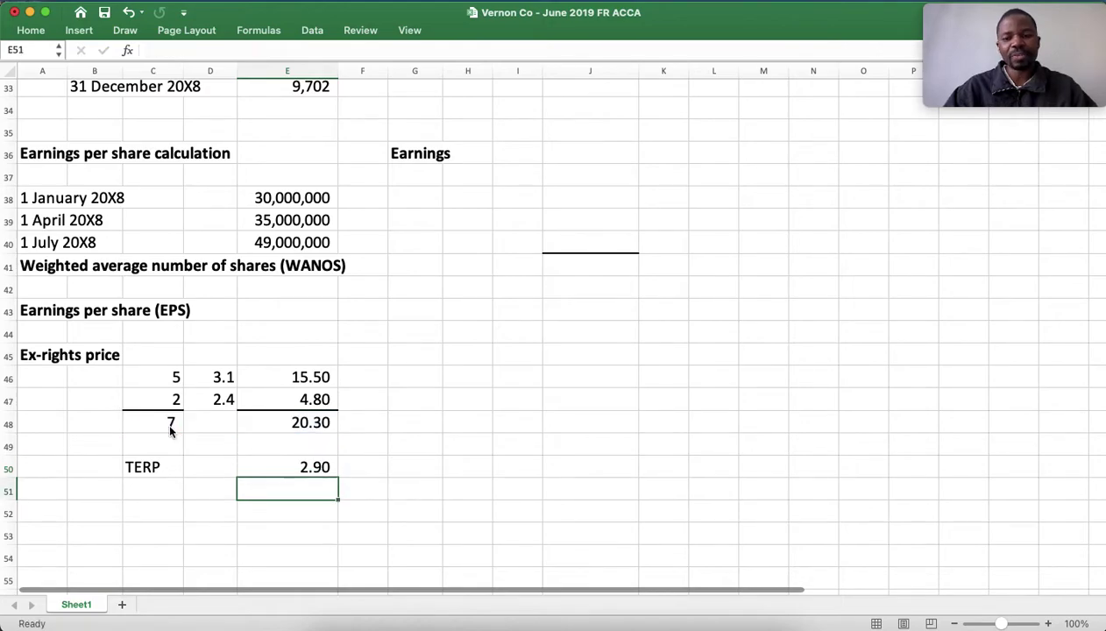
click(274, 506)
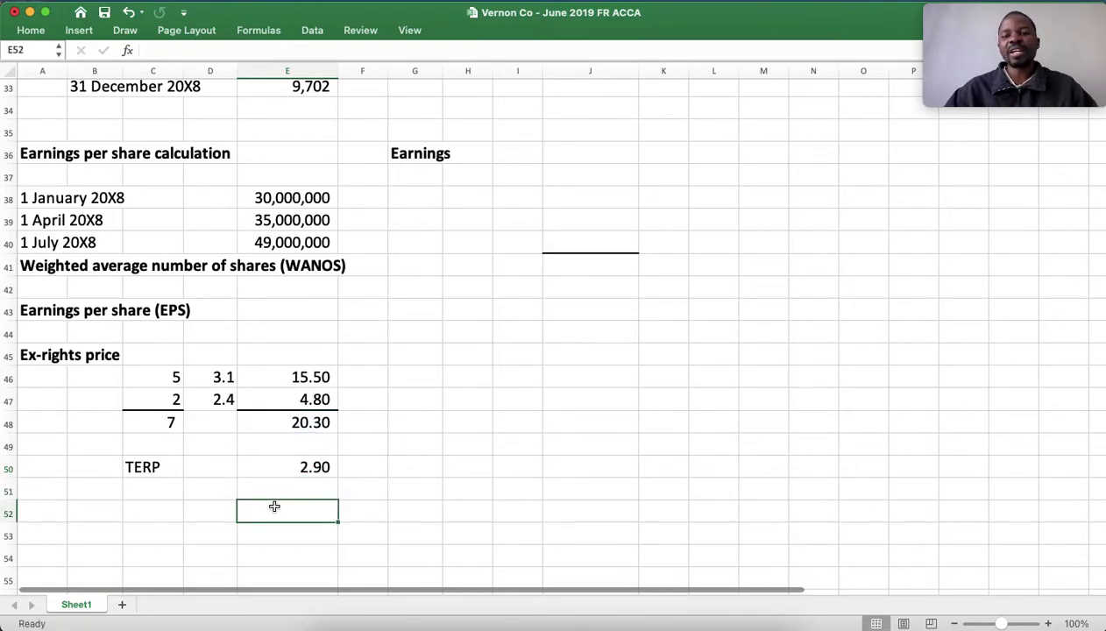
click(320, 466)
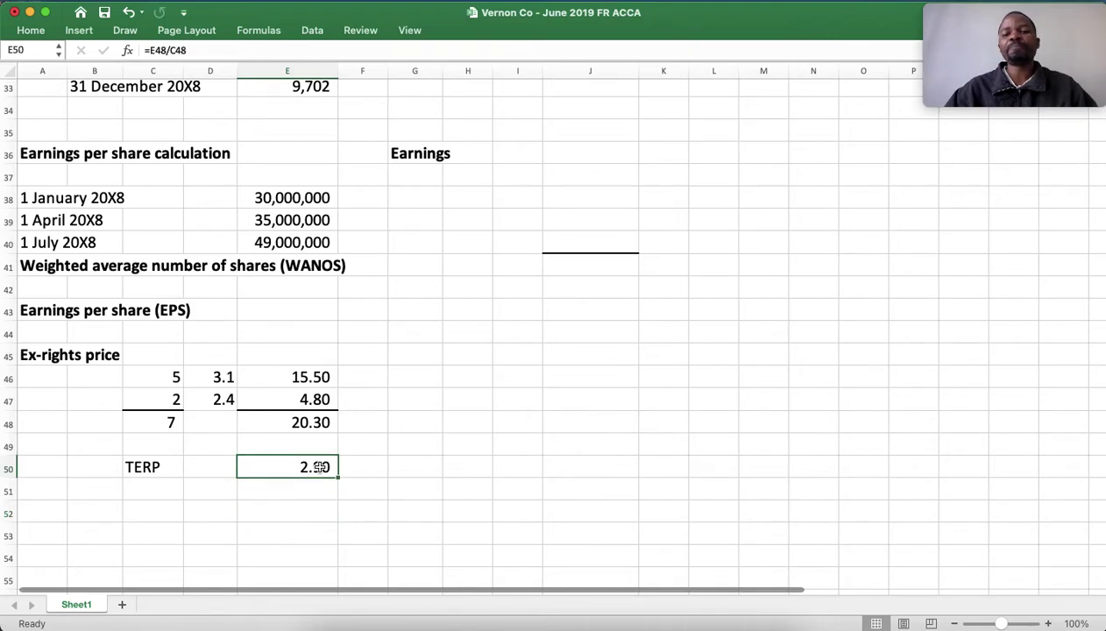
click(314, 488)
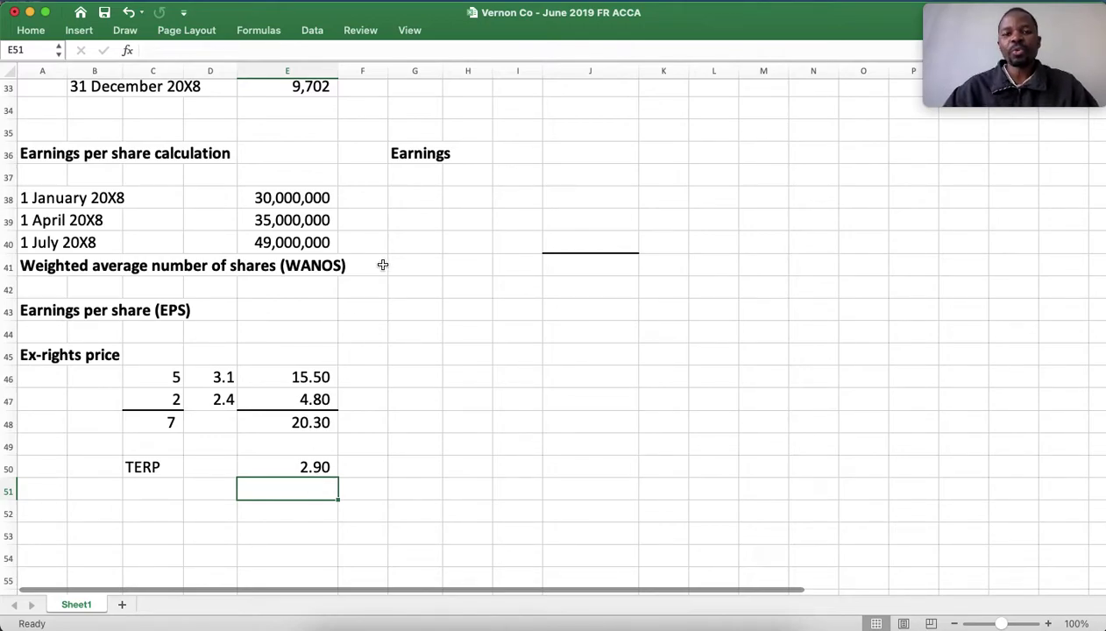
Enter the pre-rights market price 3.10 in F38 and F39, beside the 1 January and 1 April 20X8 shares
click(376, 206)
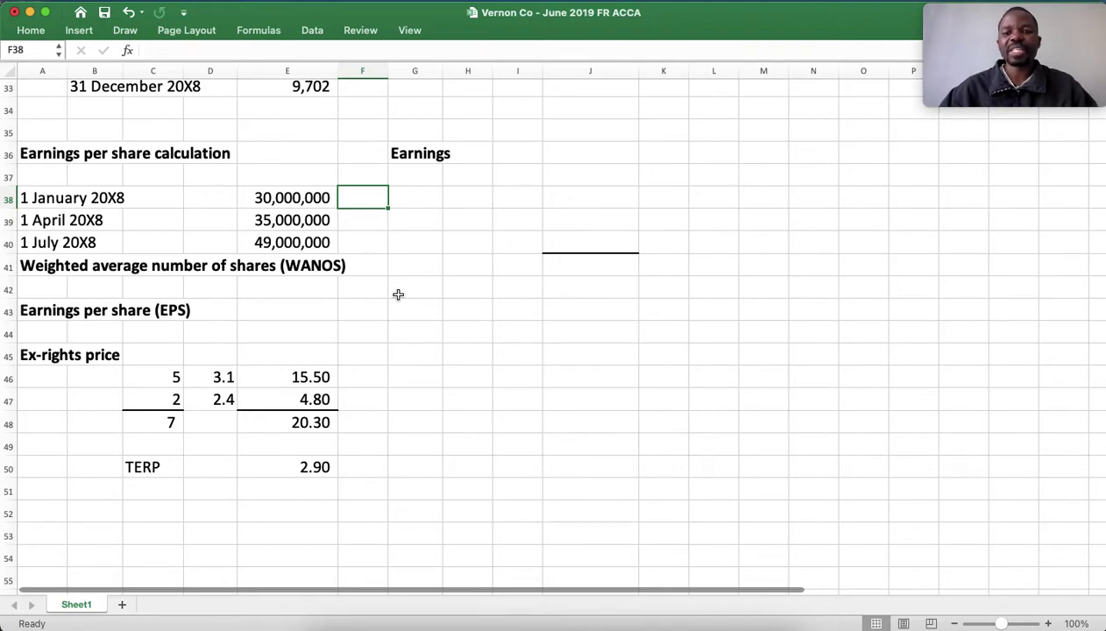
text(3)
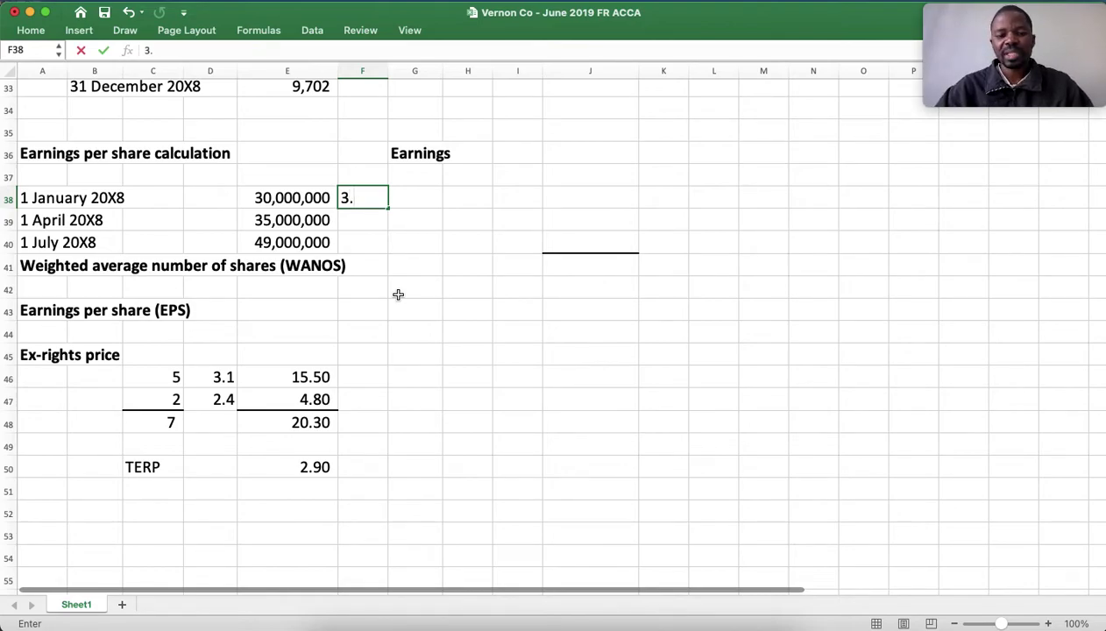
text(.10)
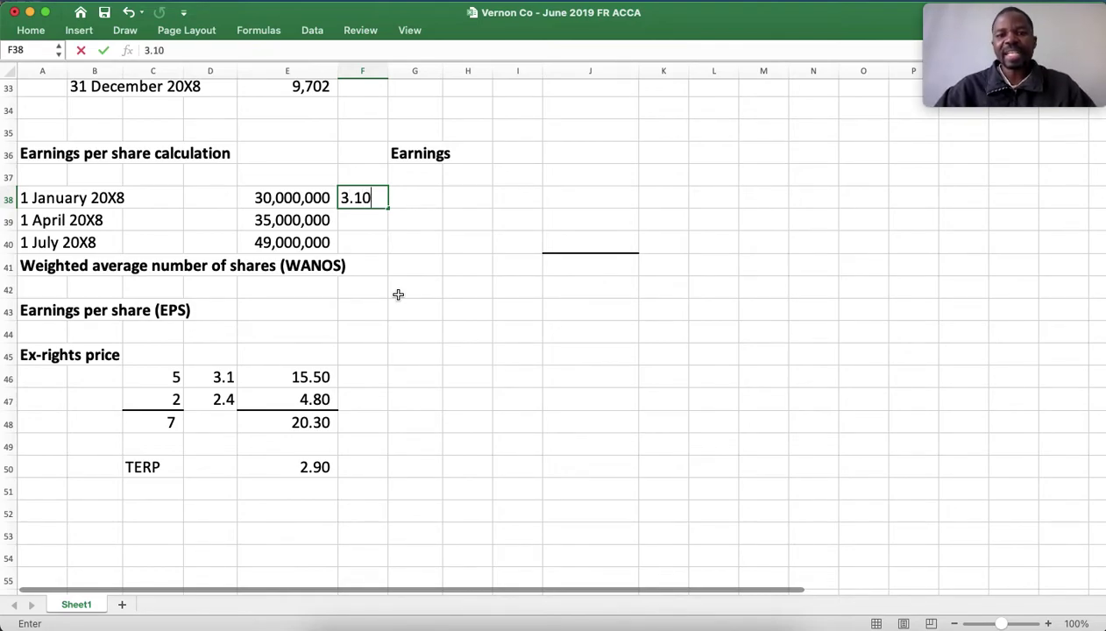
key(Return)
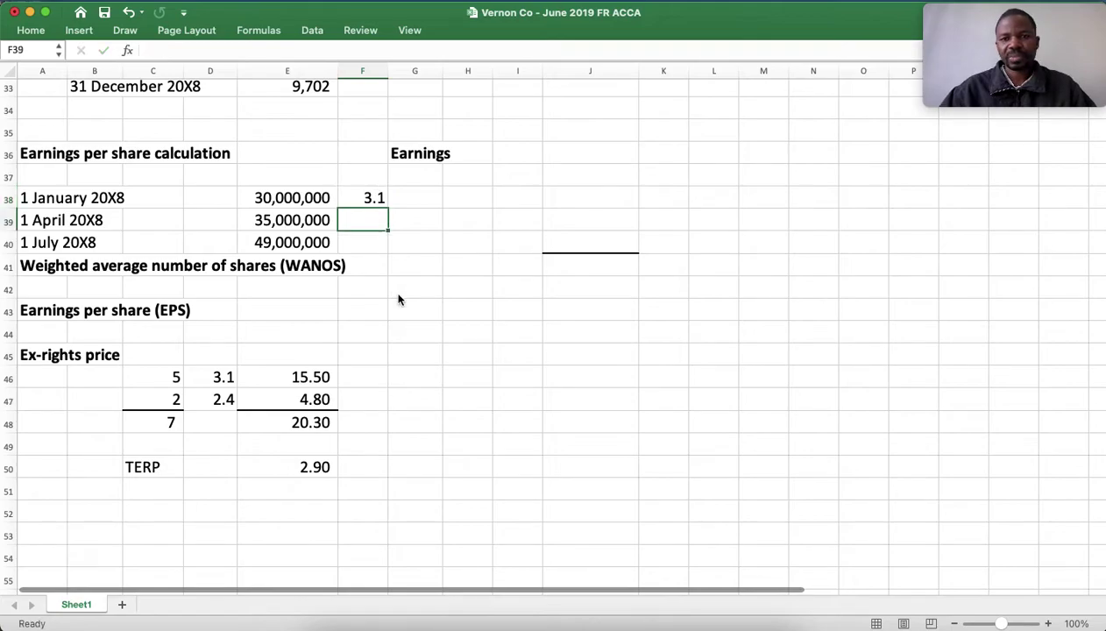
text(3.)
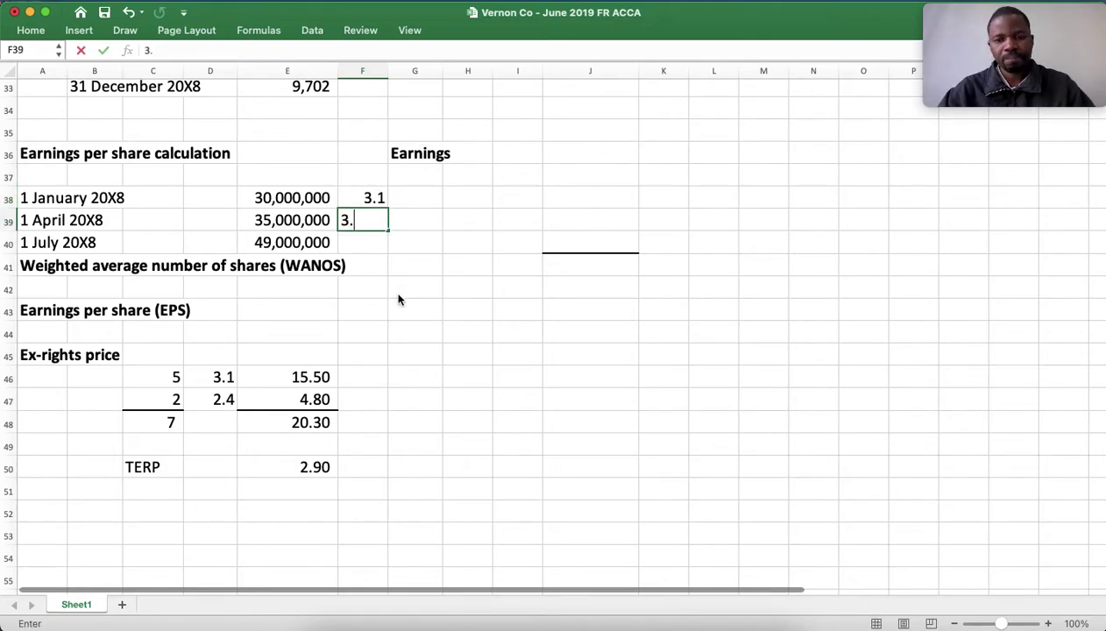
text(10)
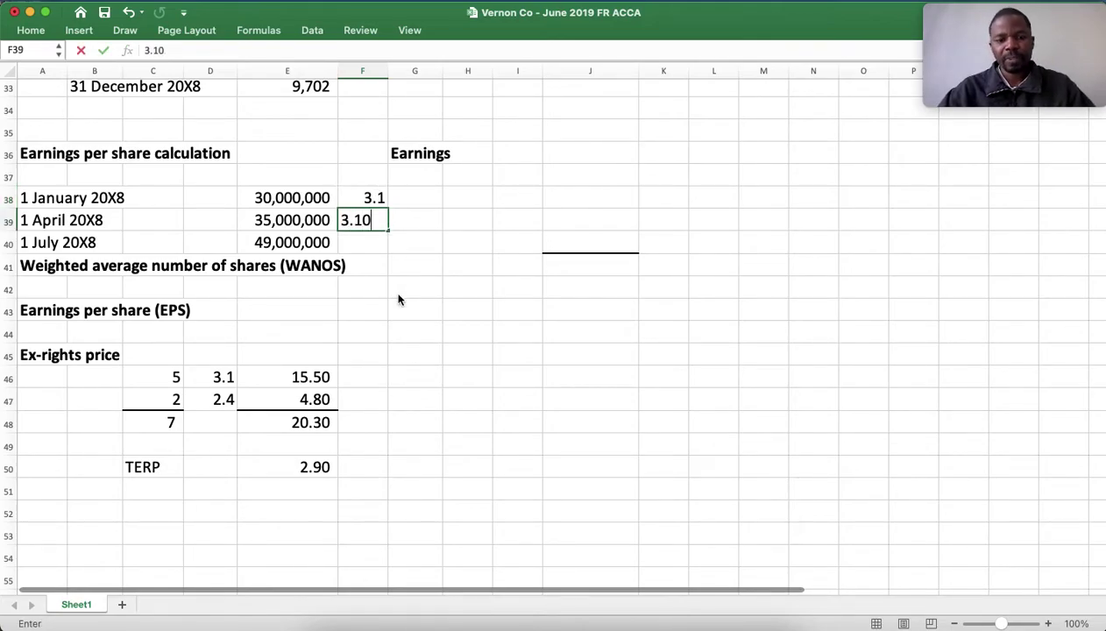
key(Tab)
Enter the ex-rights price 2.90 in cell G38, beside the 1 January 20X8 market price
key(Up)
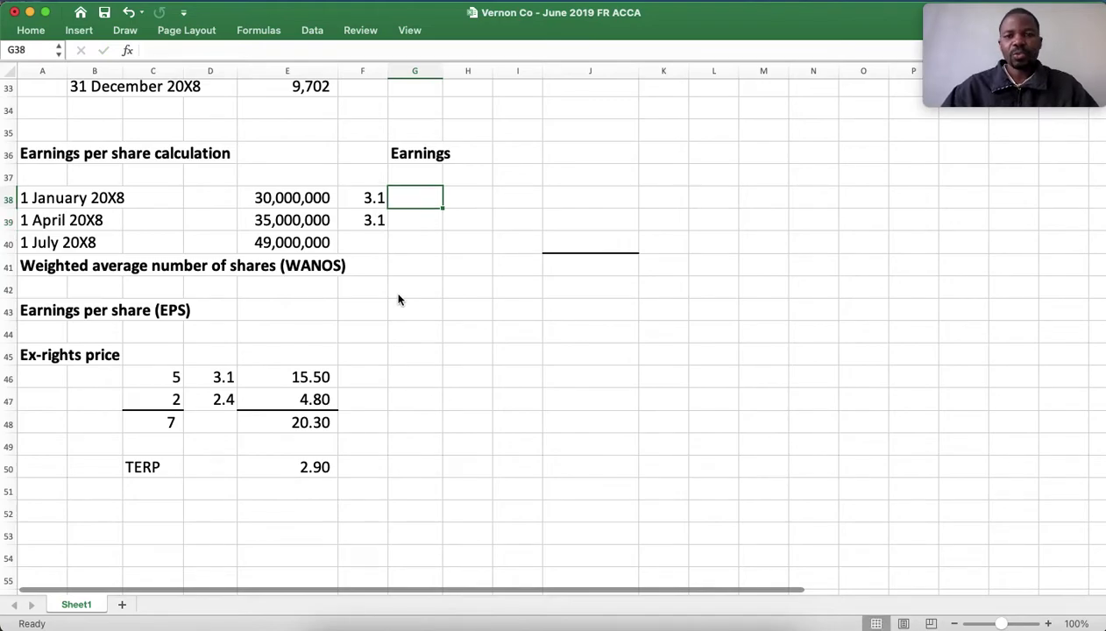
text(2.90)
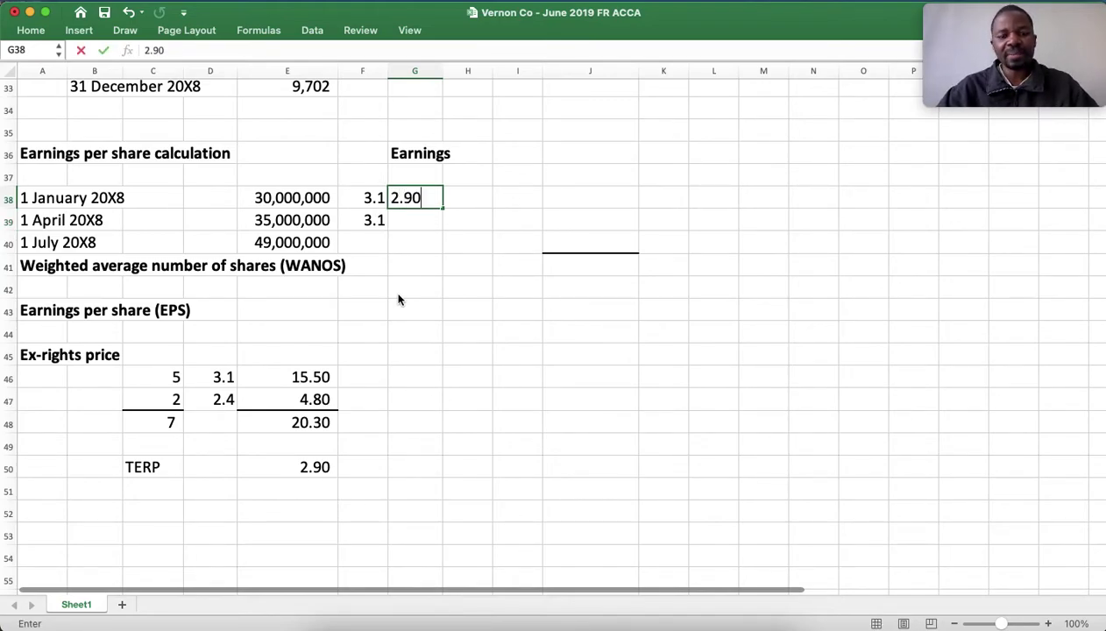
key(Return)
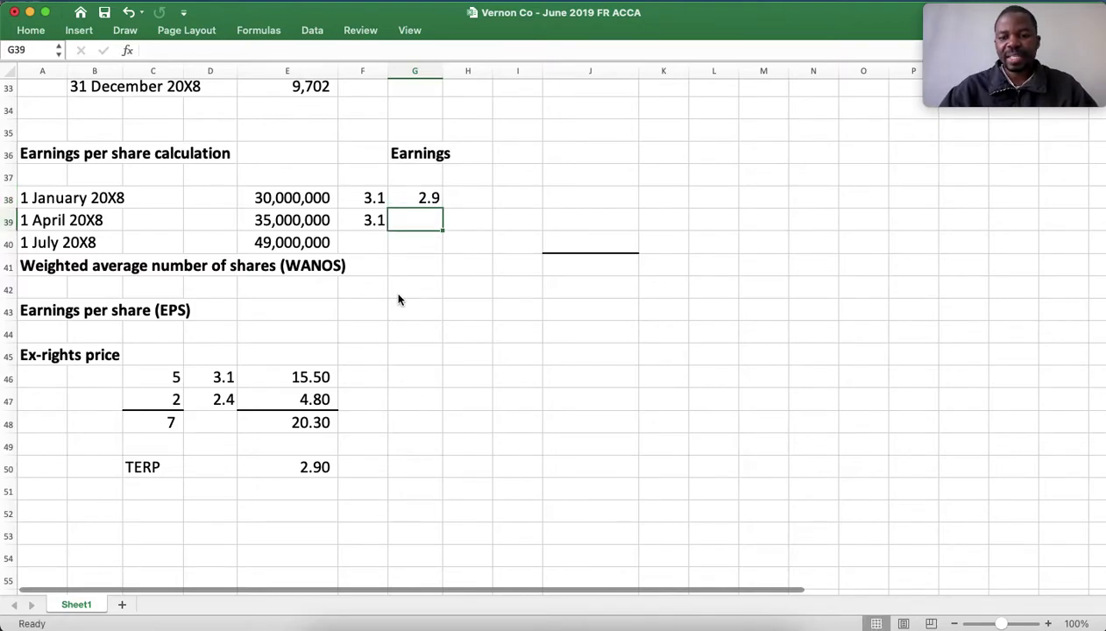
Copy the 2.9 ex-rights price from G38 into G39, beside the 1 April 20X8 market price
text(2.0)
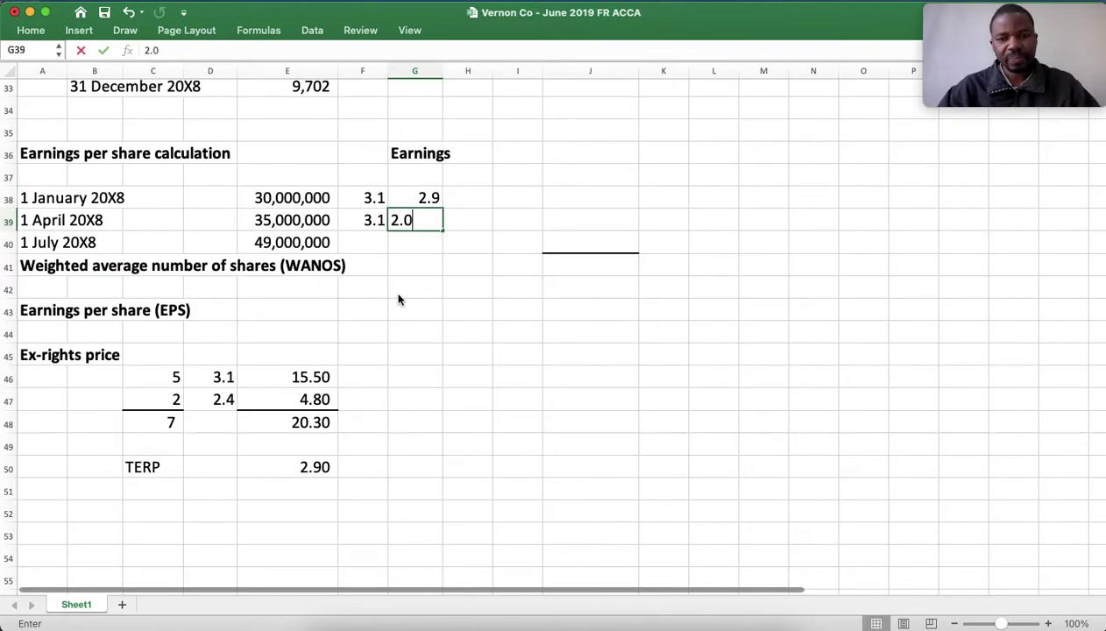
key(Return)
key(Up)
key(Up)
key(super+c)
key(Down)
key(Return)
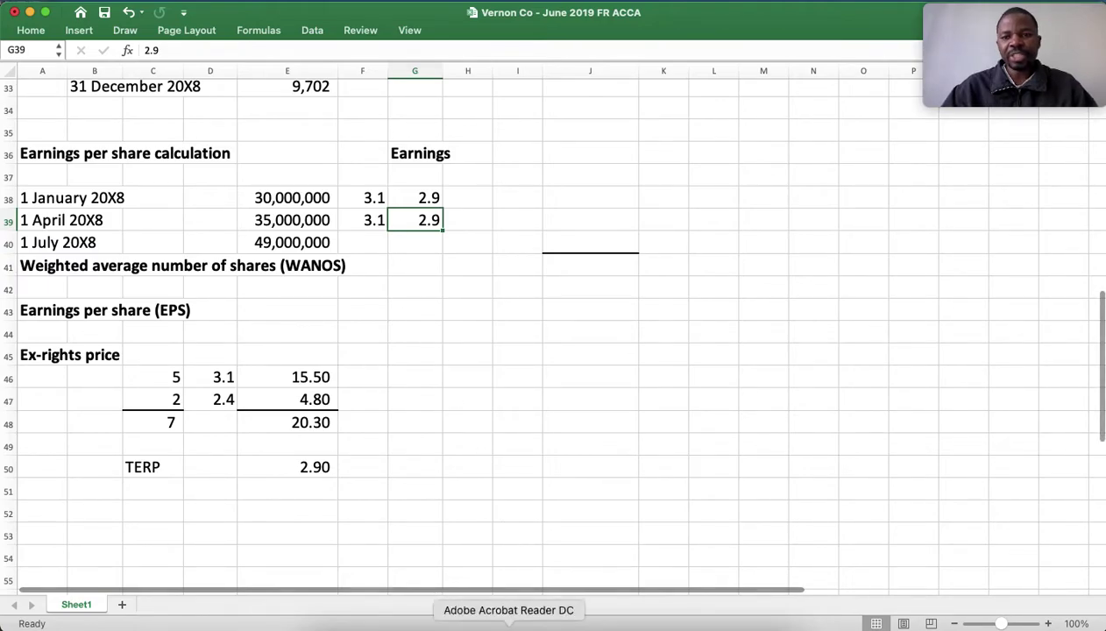
Check the share issue dates in the Acrobat Reader question paper and enter 3 in H38 and 12 in I38 of the Excel sheet
click(508, 626)
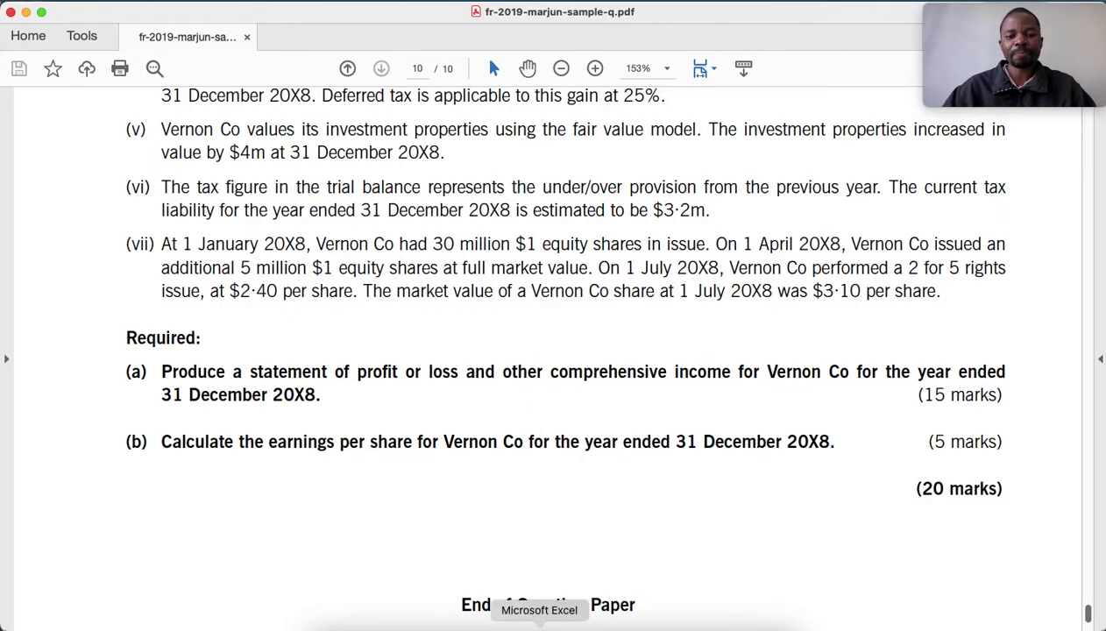
click(539, 624)
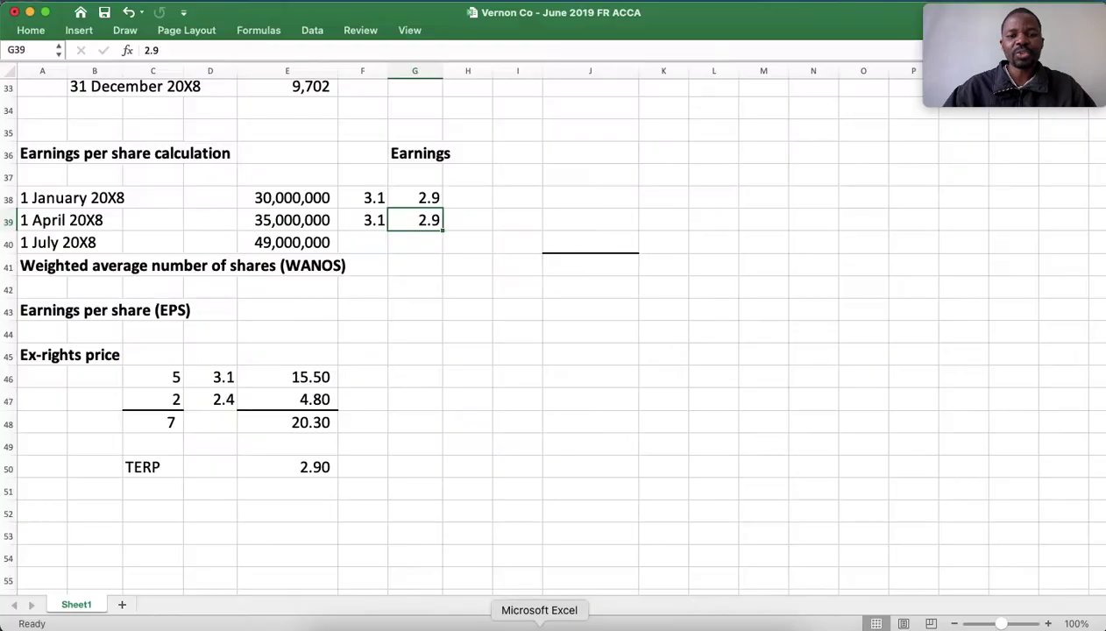
click(481, 197)
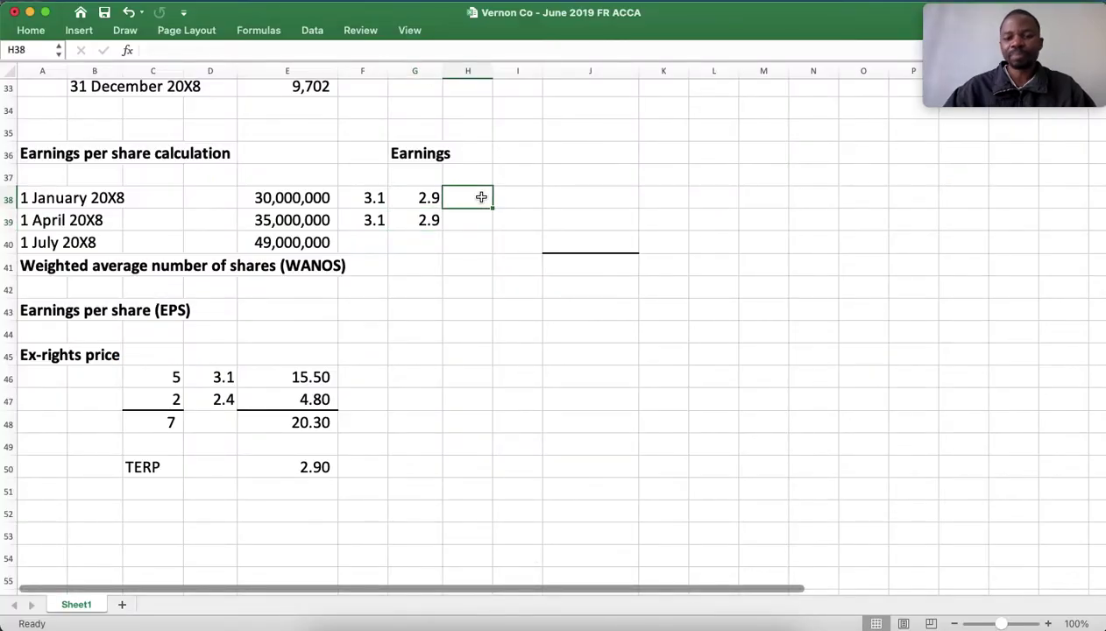
text(3)
key(Tab)
text(12)
click(496, 227)
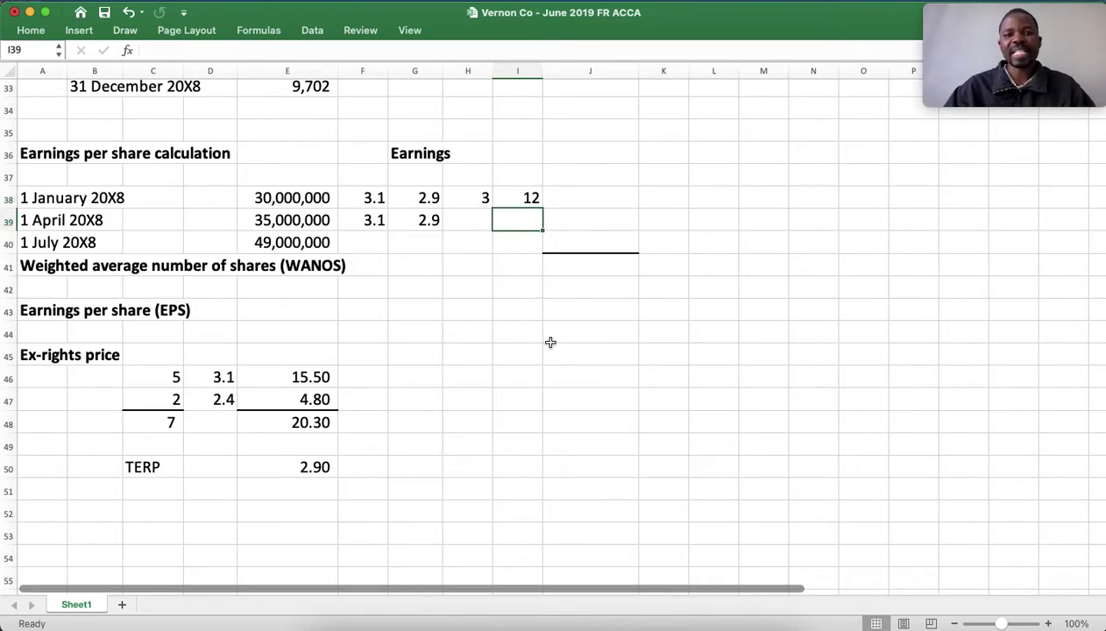
Calculate the 1 January 20X8 weighted shares in cell J38 with the formula =E38*F38/G38*H38/I38
click(579, 199)
text(=)
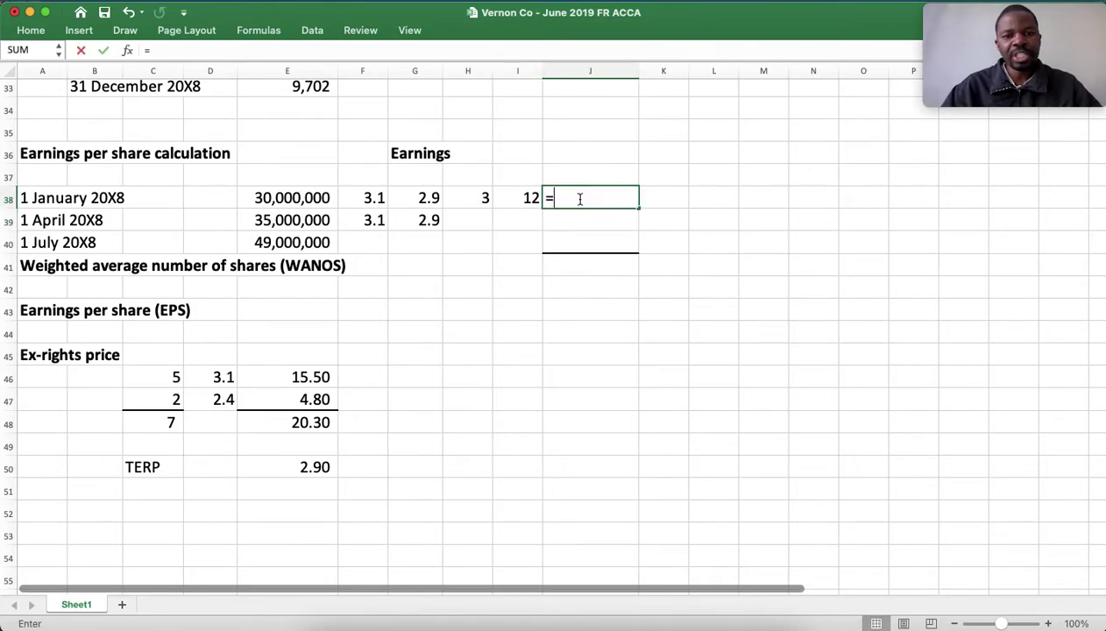
click(299, 194)
text(*)
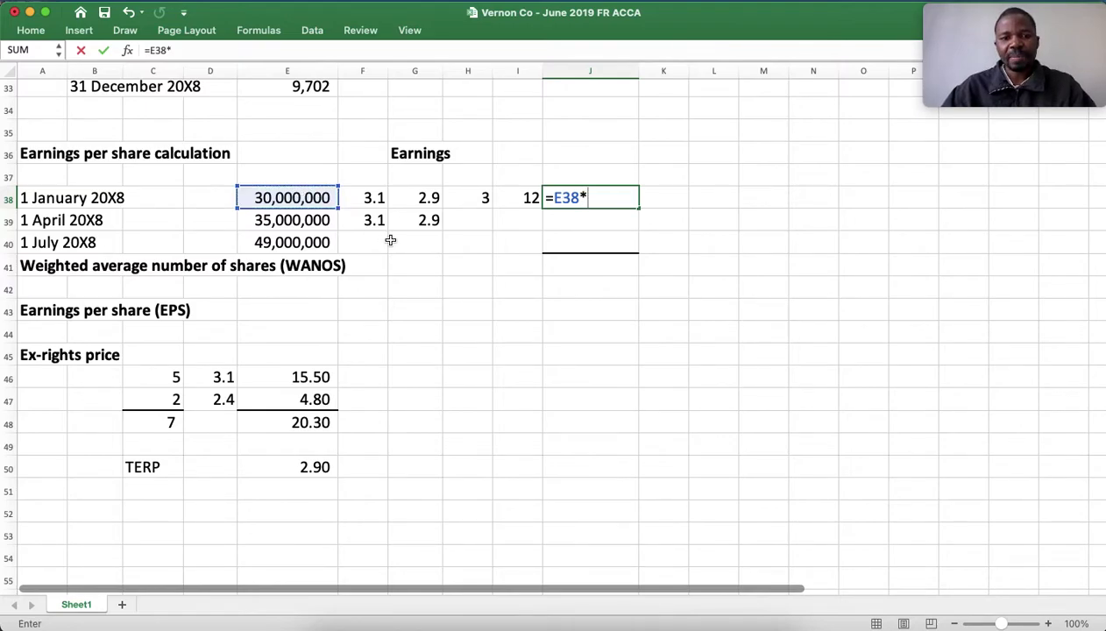
click(375, 196)
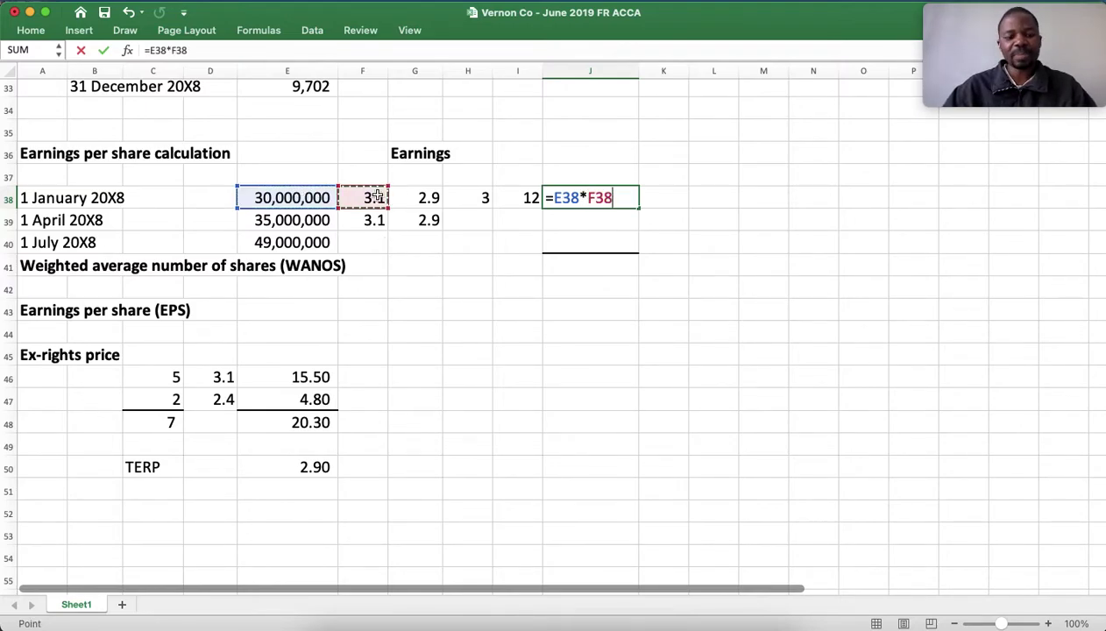
text(/)
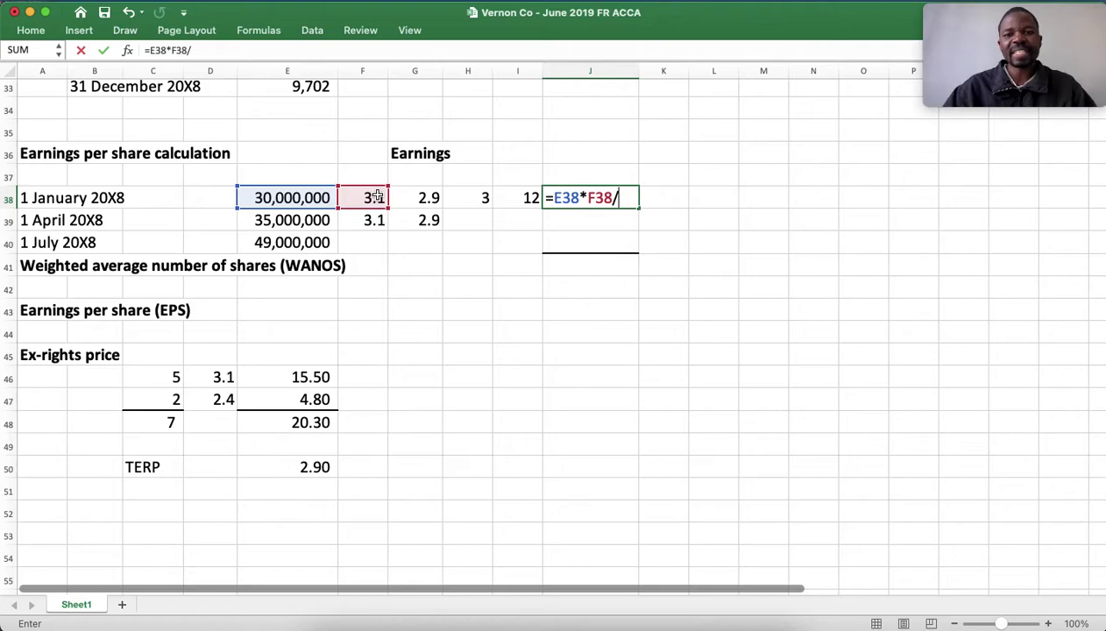
click(424, 199)
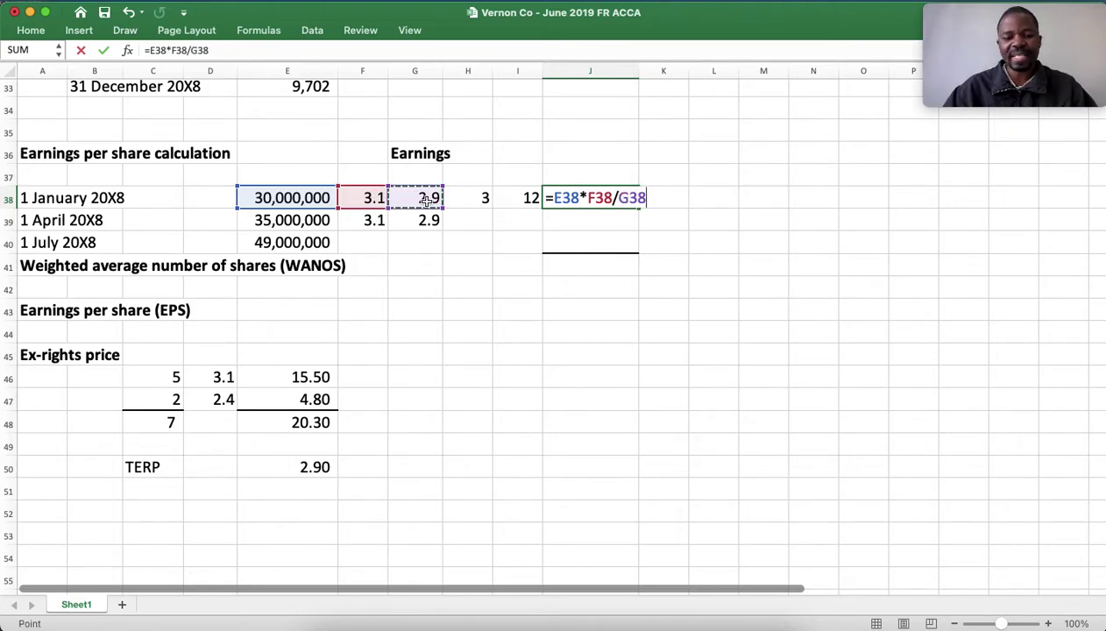
text(*)
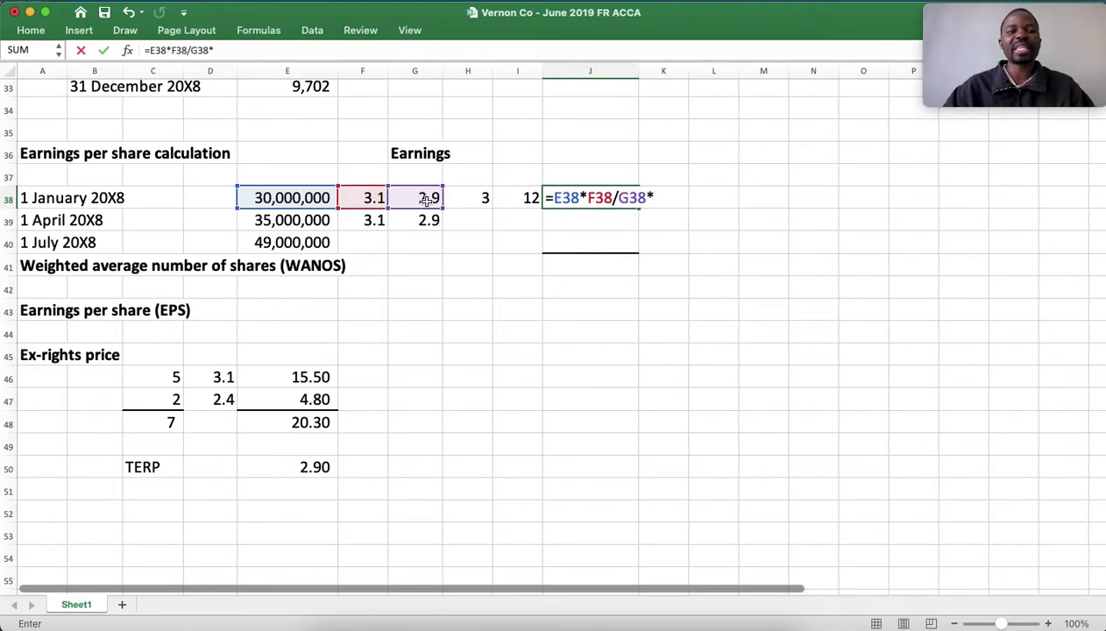
click(469, 199)
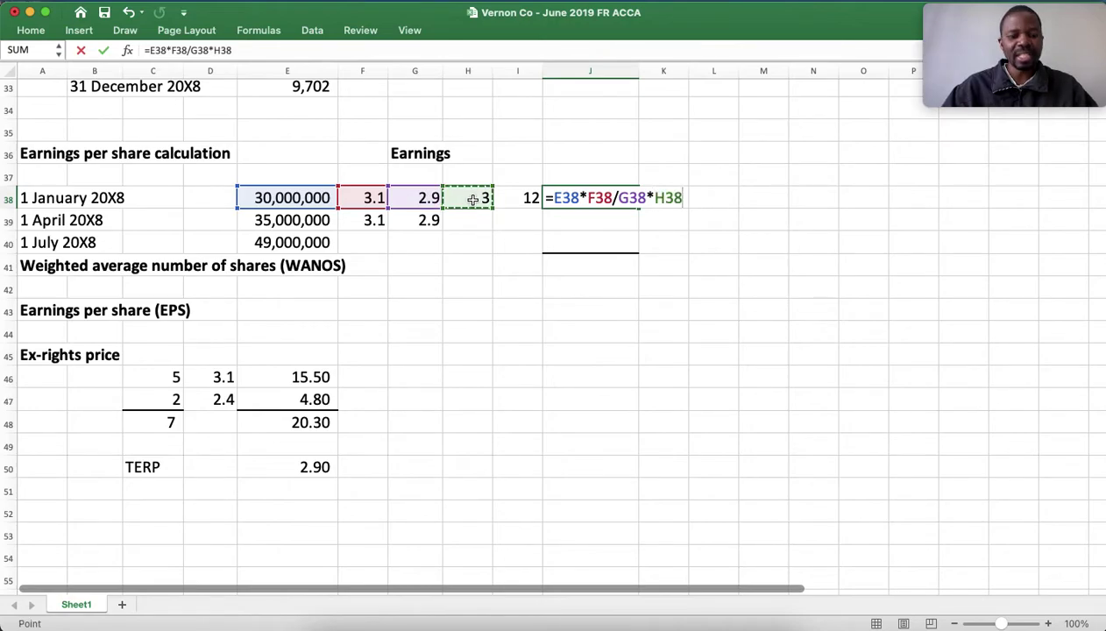
text(/)
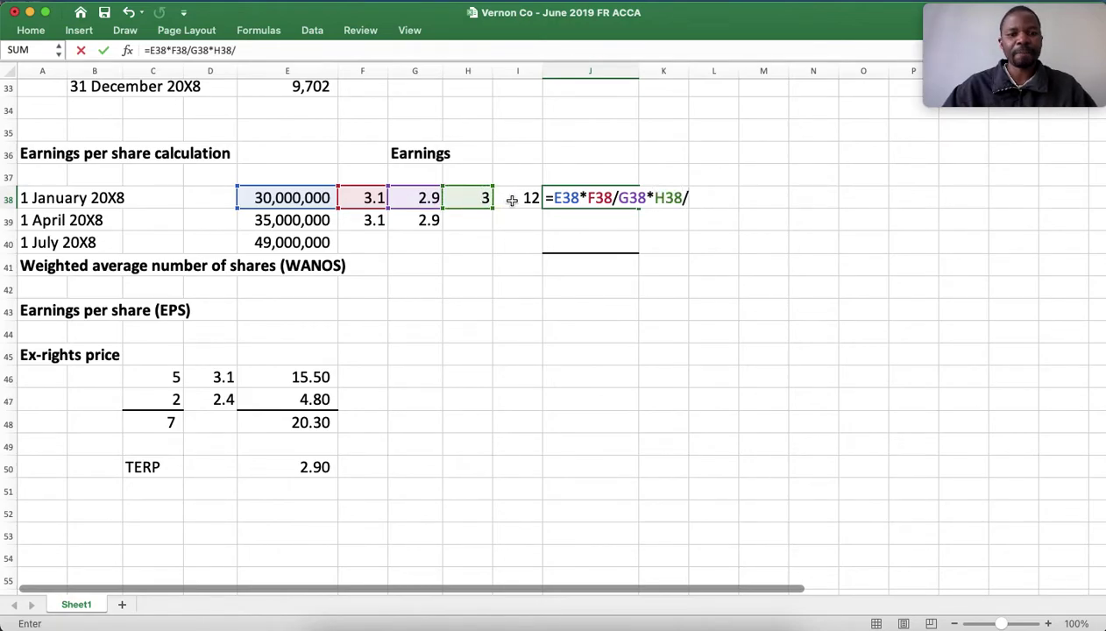
click(517, 199)
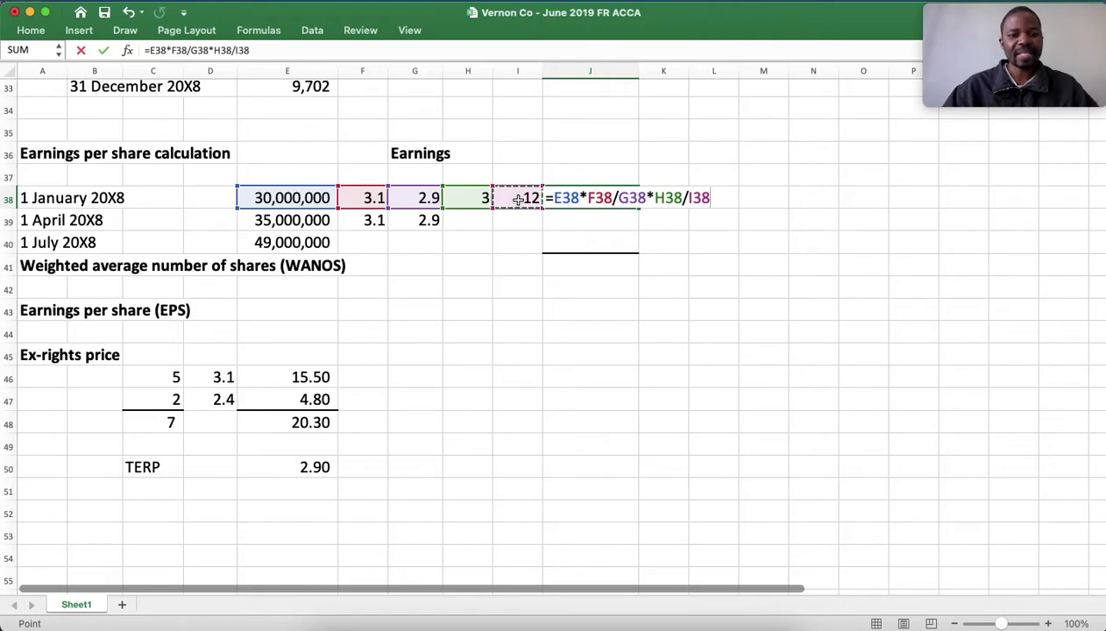
key(Return)
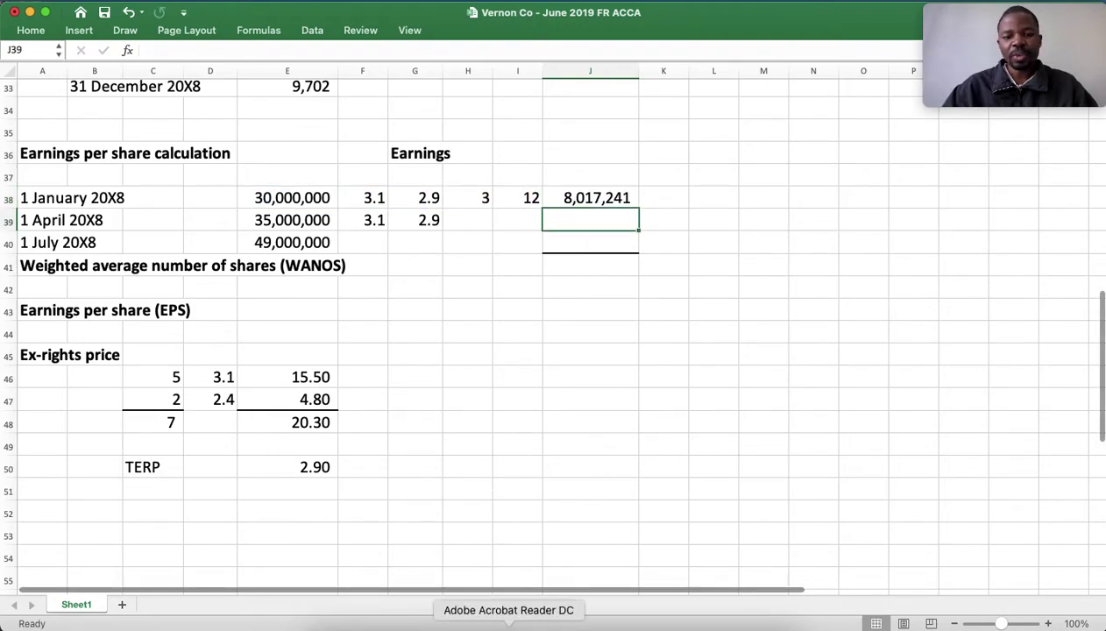
Recheck note (vii) in the Acrobat Reader question paper and enter 3 in H39 and 12 in I39 of the Excel sheet
click(508, 626)
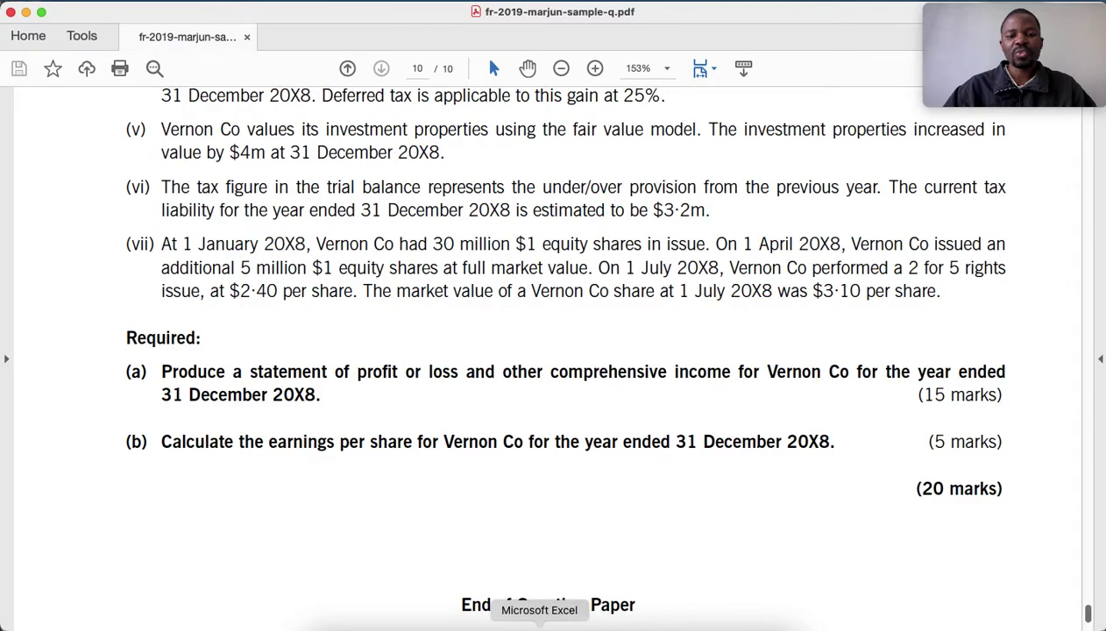
click(539, 624)
click(484, 228)
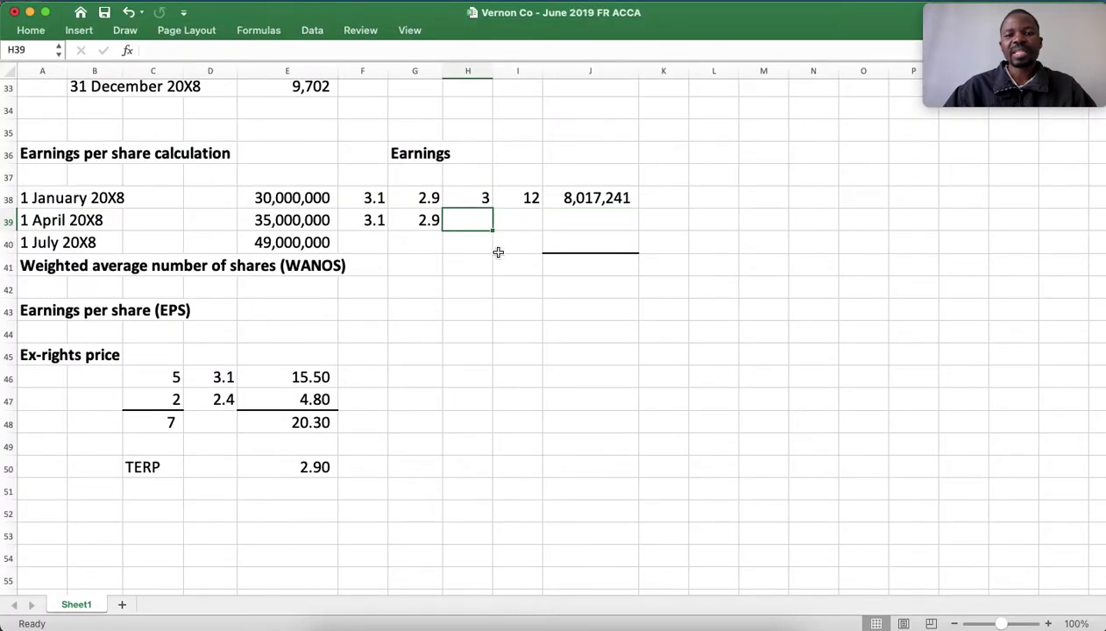
text(3)
key(Tab)
text(12)
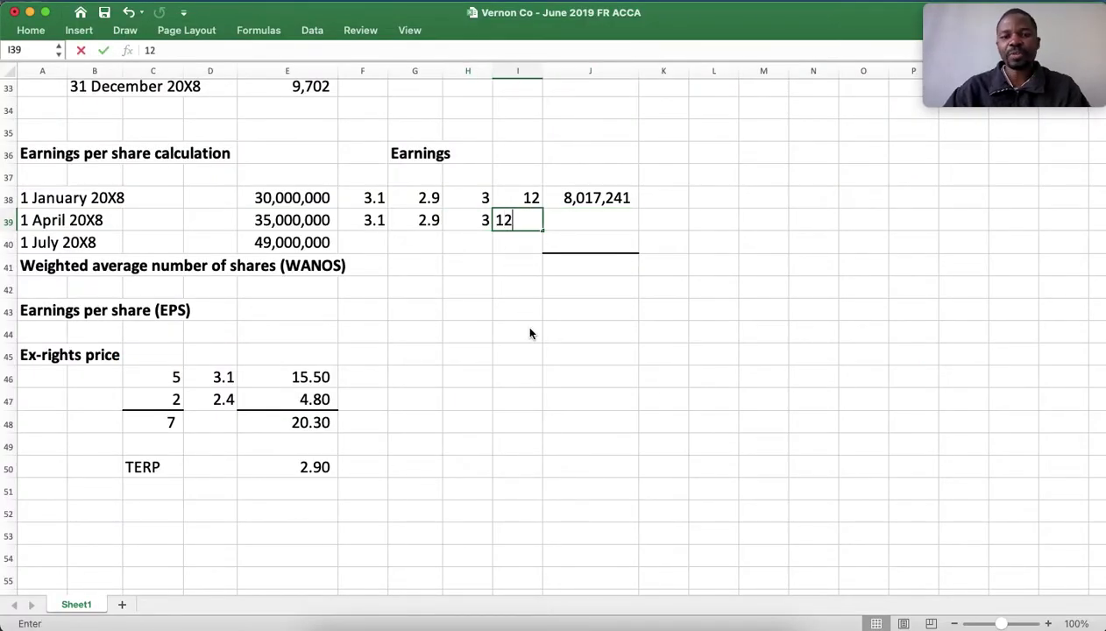
Calculate the 1 April 20X8 weighted shares in cell J39 with the formula =E39*F39/G39*H39/I39
key(Tab)
text(=)
click(306, 221)
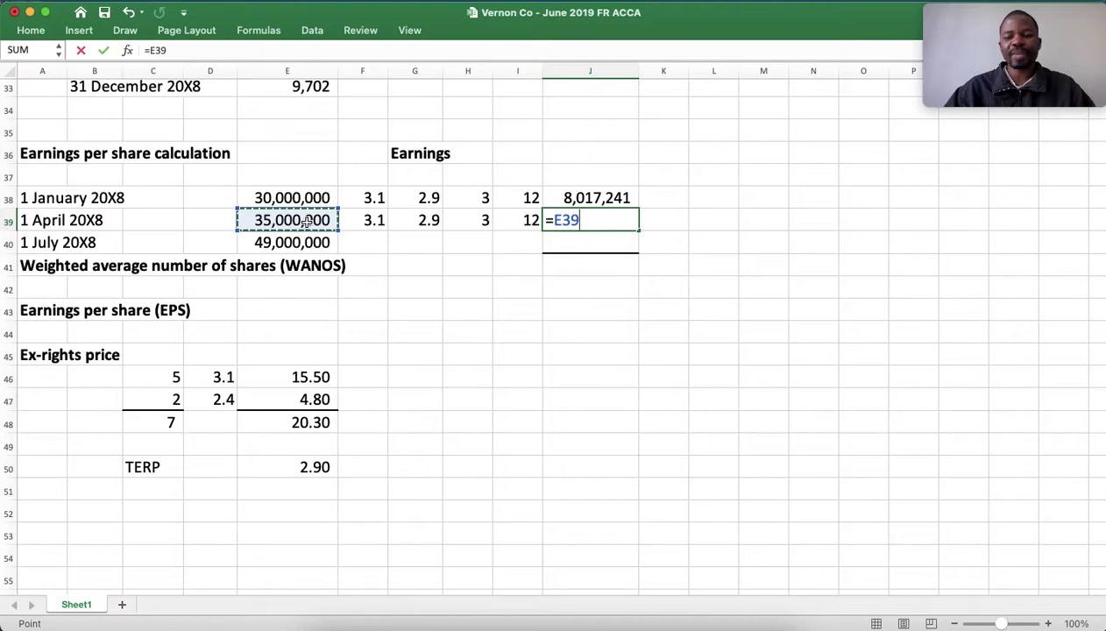
text(*)
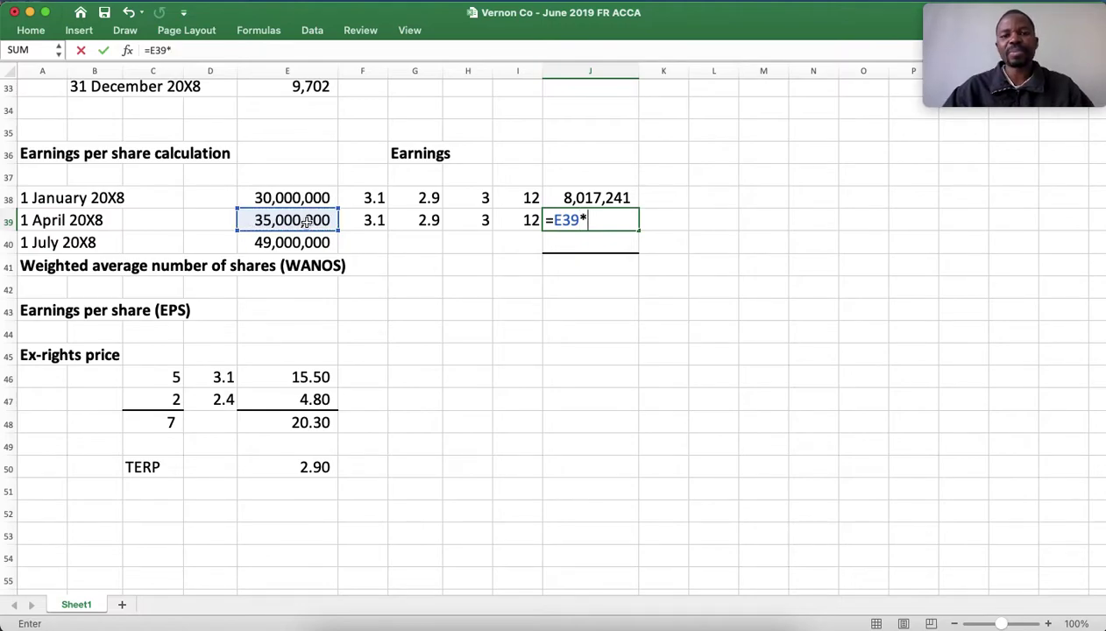
click(363, 220)
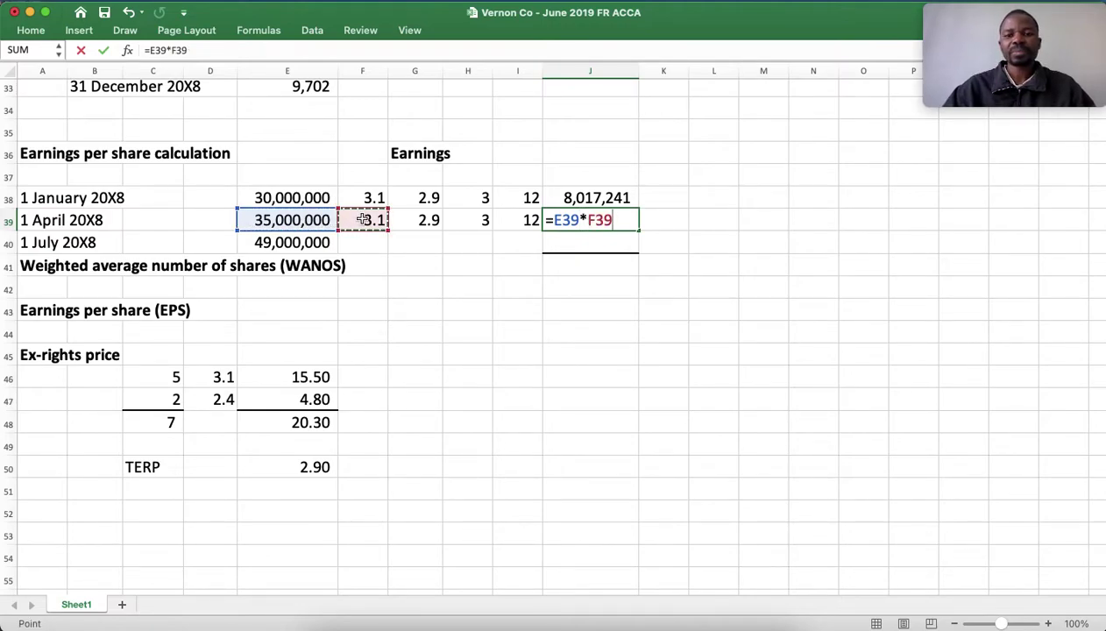
text(/)
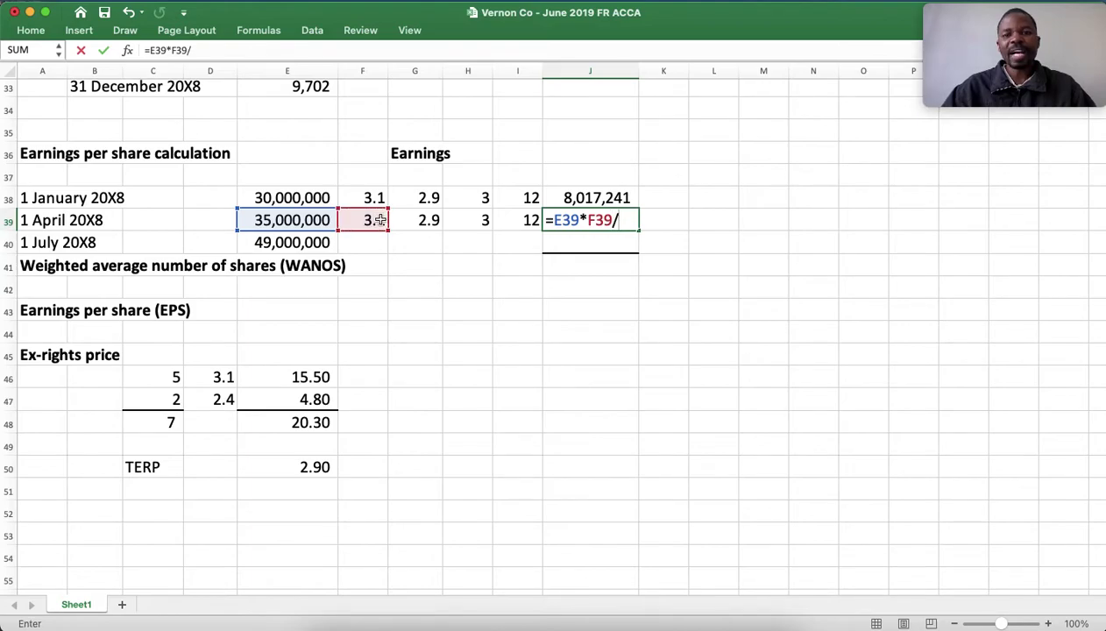
click(424, 219)
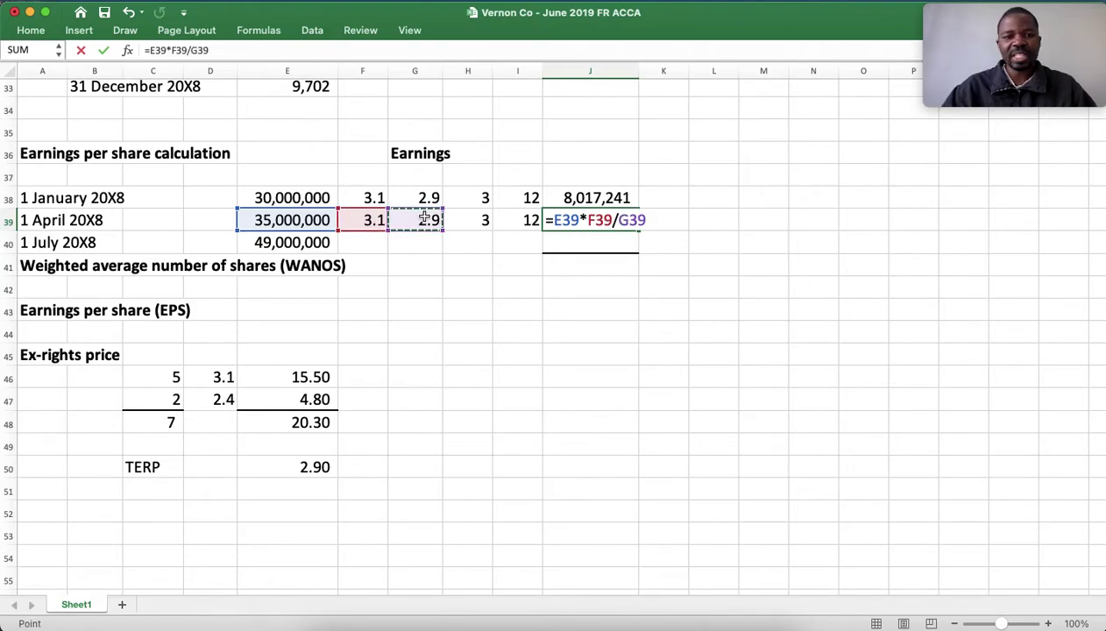
text(*)
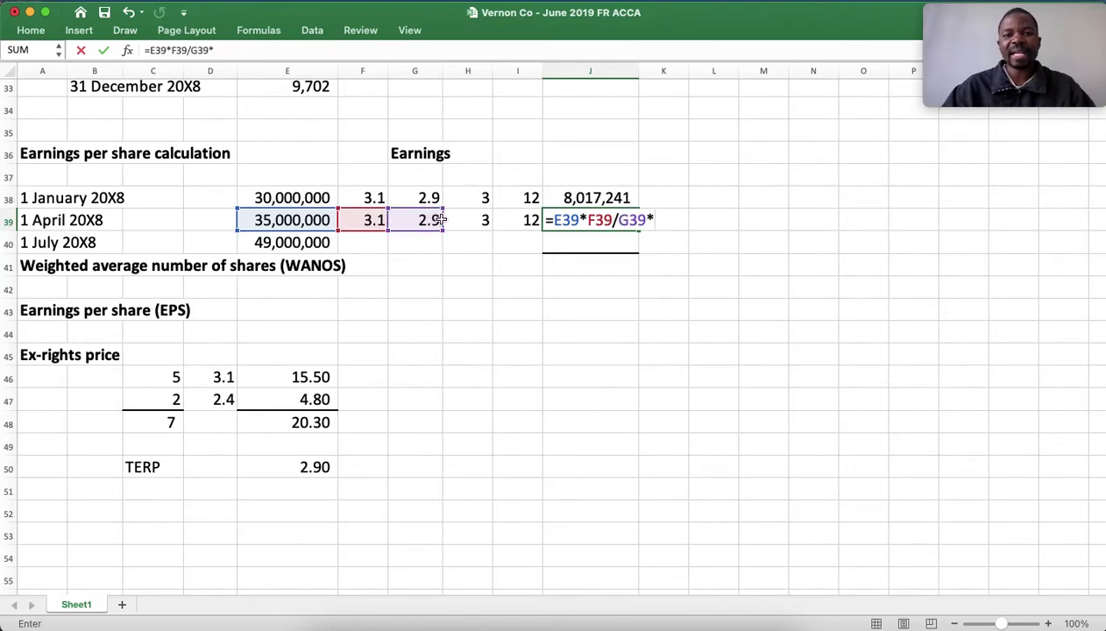
click(473, 219)
text(/)
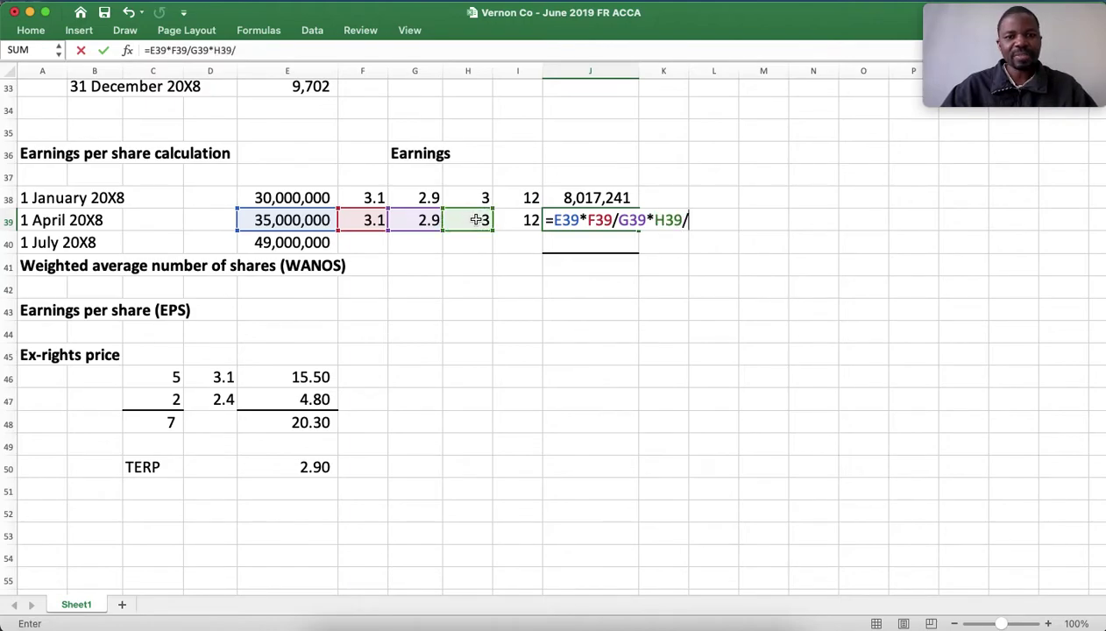
click(515, 220)
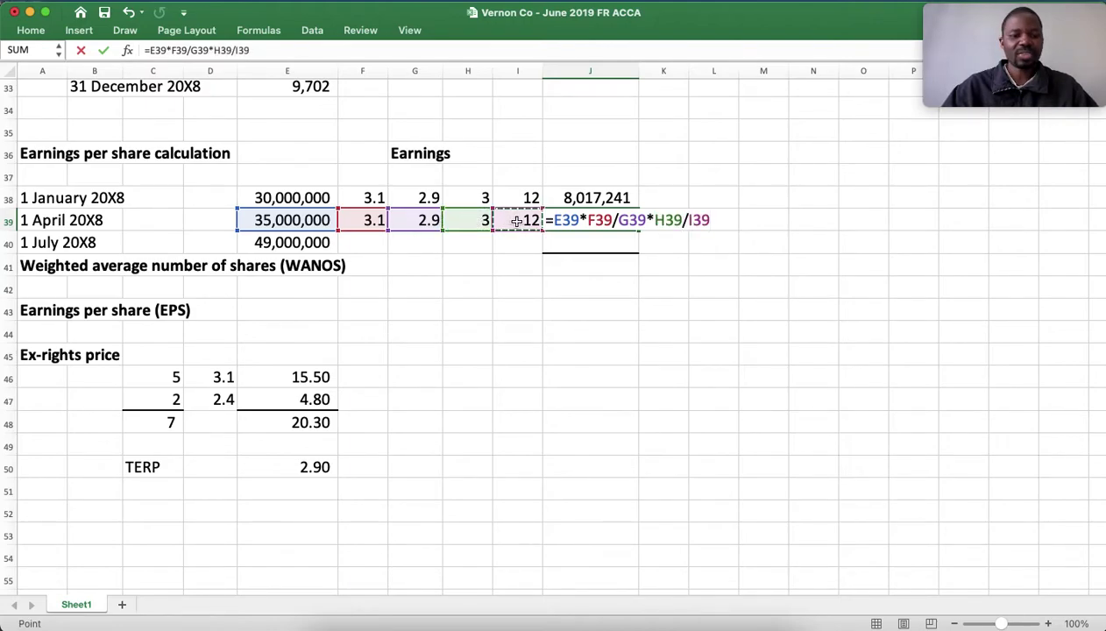
key(Return)
key(Up)
key(Up)
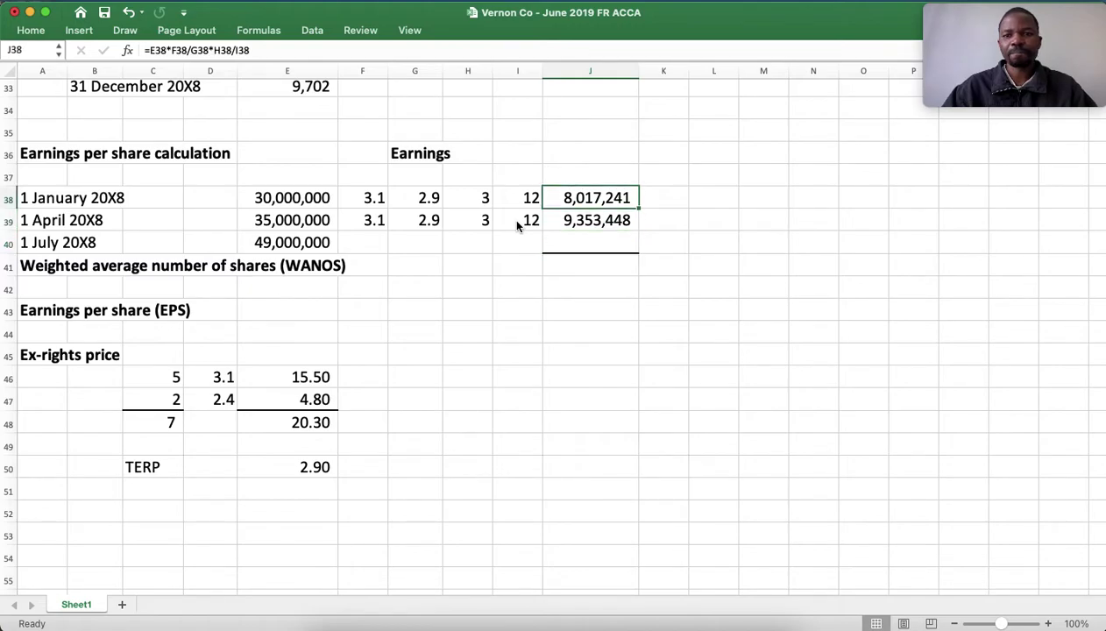
Enter the 1 July 20X8 time weighting as 6 in cell H40 and 12 in cell I40
key(Down)
key(Down)
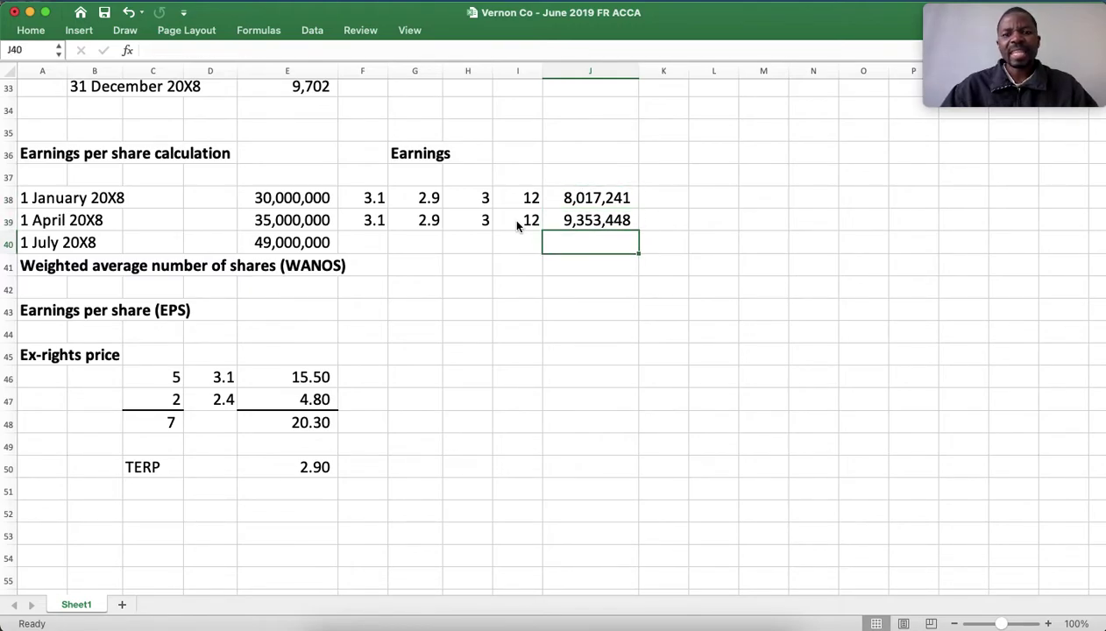
key(Left)
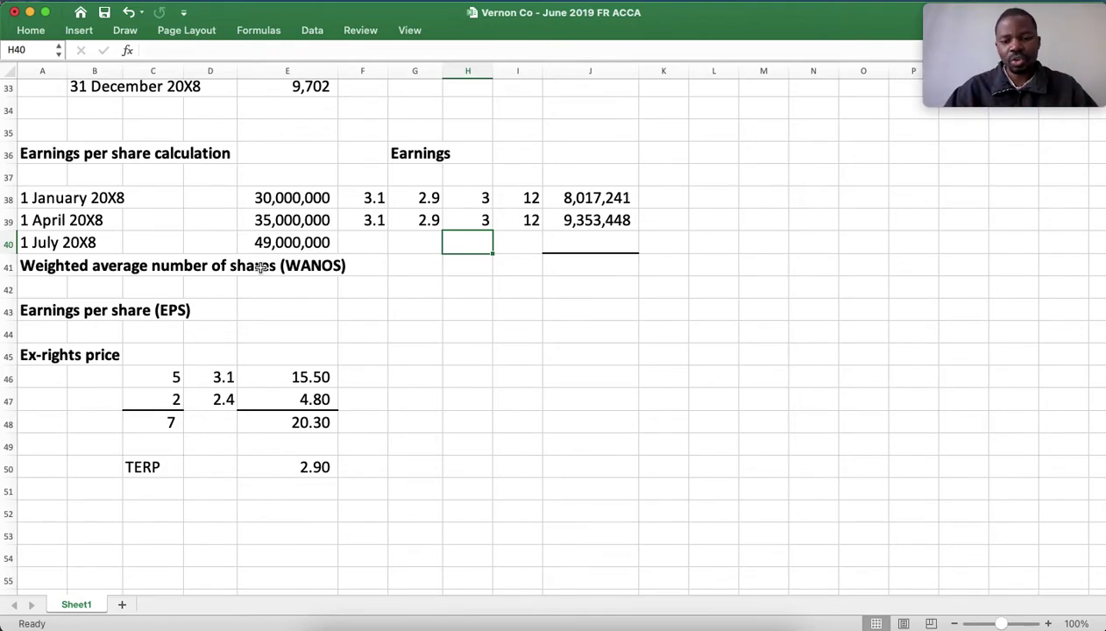
text(6)
key(Tab)
text(12)
key(Tab)
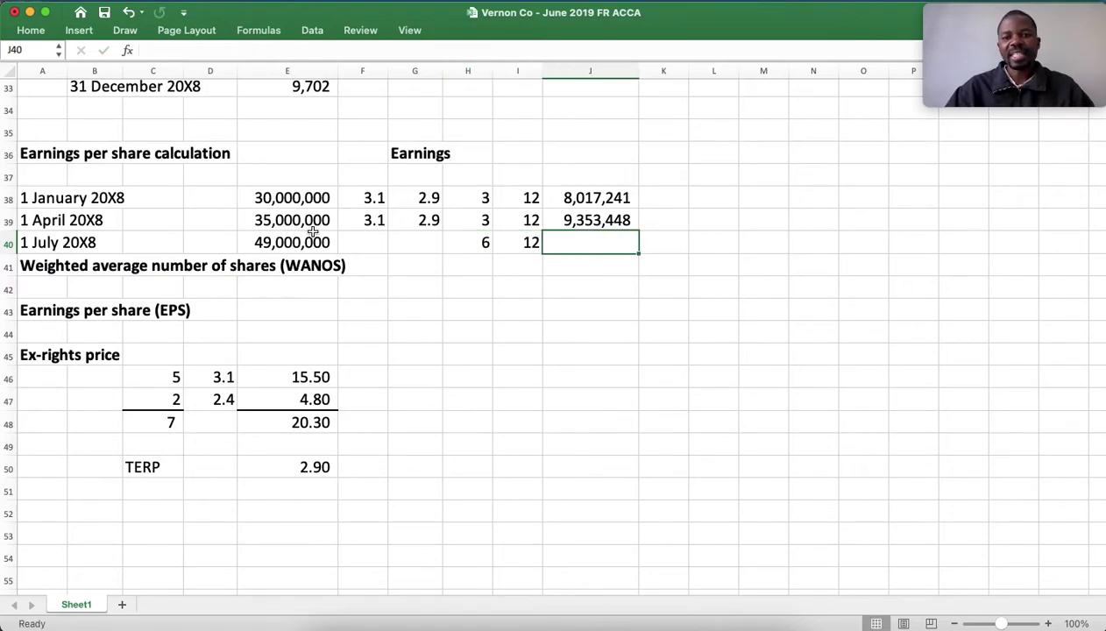
Calculate the 1 July 20X8 weighted shares in cell J40 with the formula =E40*H40/I40
click(375, 205)
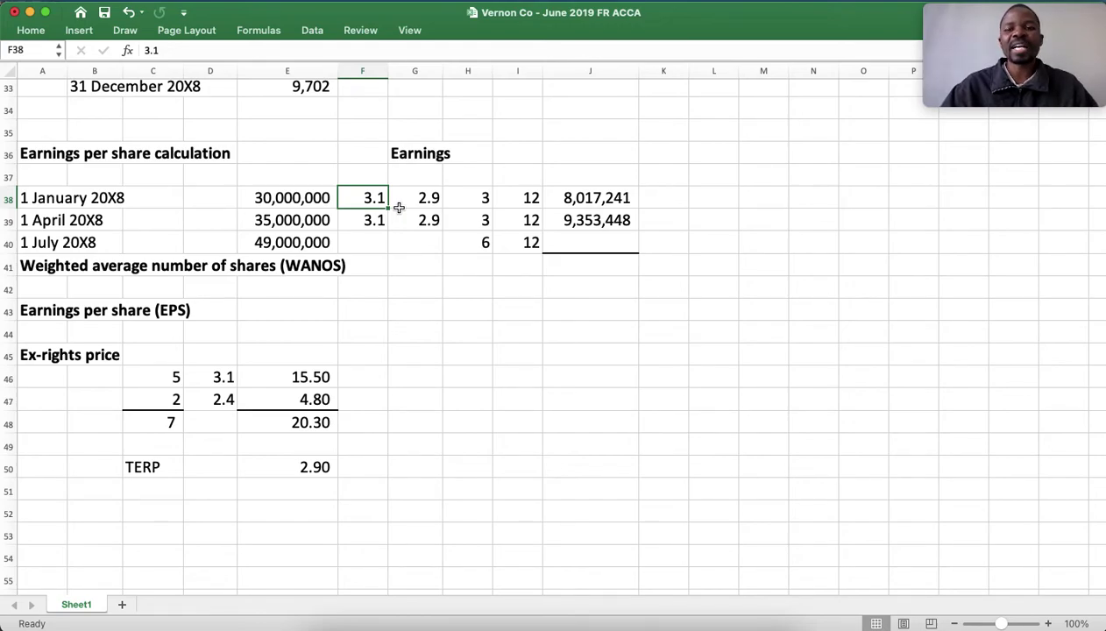
click(589, 241)
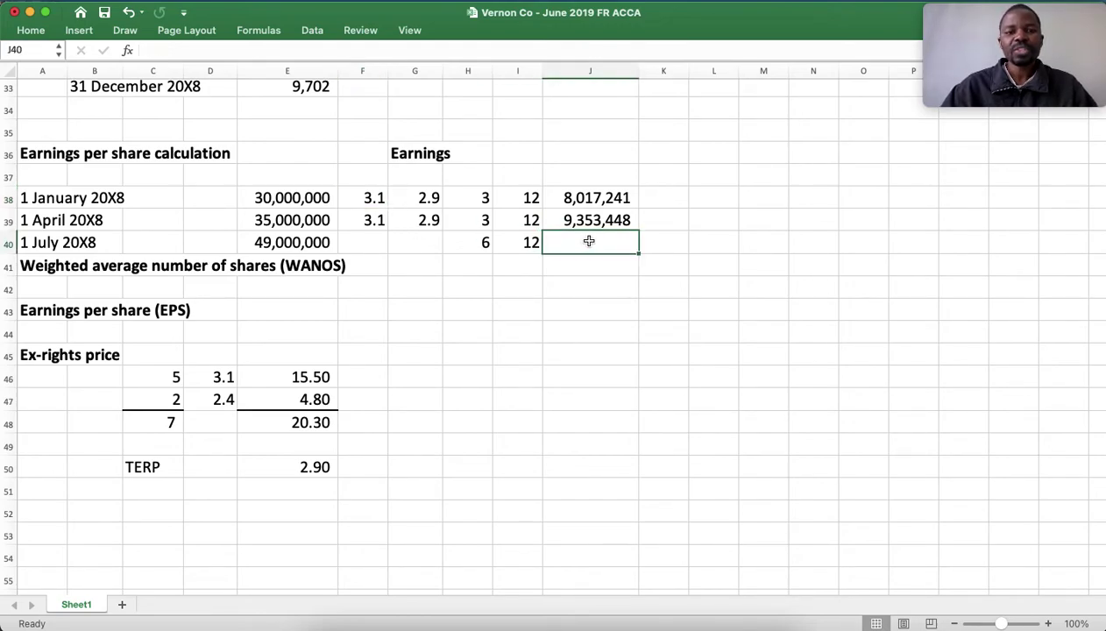
text(=)
click(311, 243)
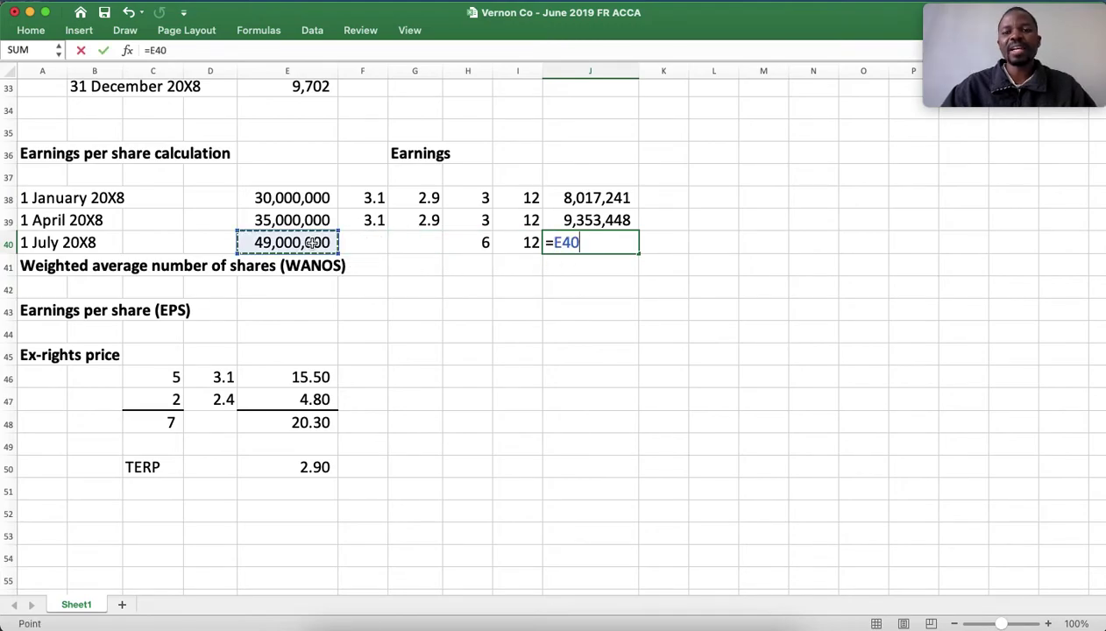
text(*)
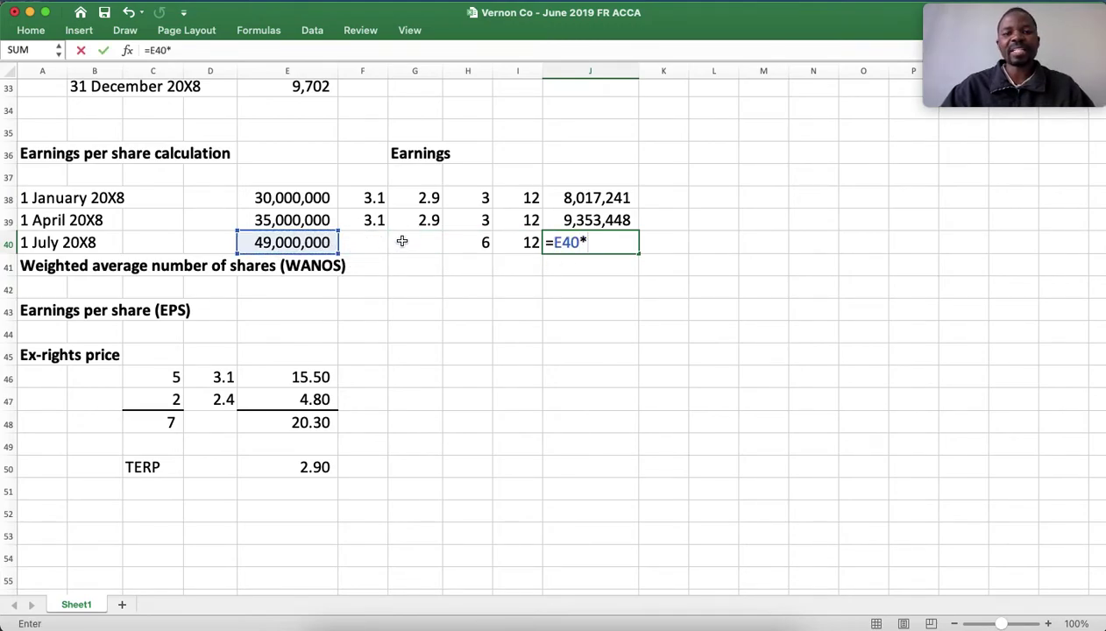
click(458, 242)
text(/)
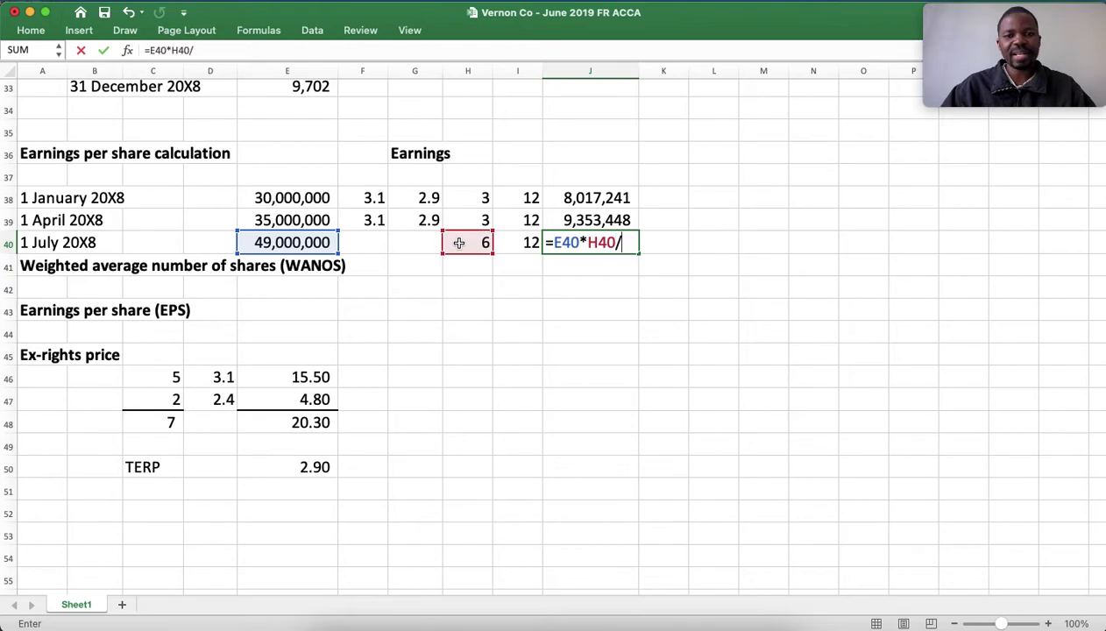
click(520, 243)
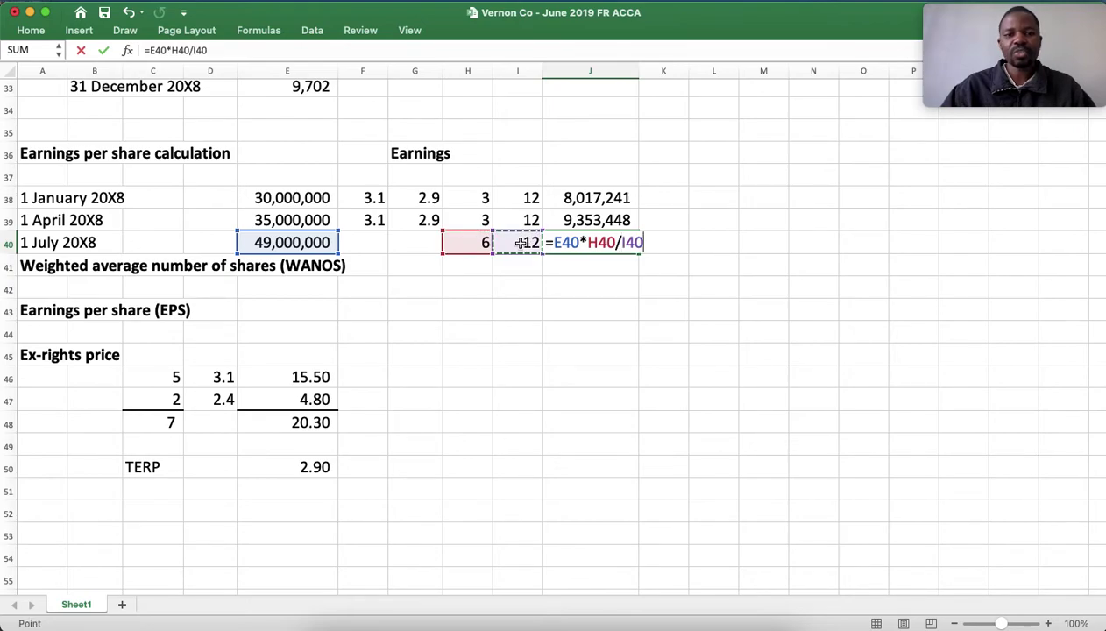
key(Return)
Total the weighted average number of shares in cell J41 with a SUM of J38:J40
text(=SUM()
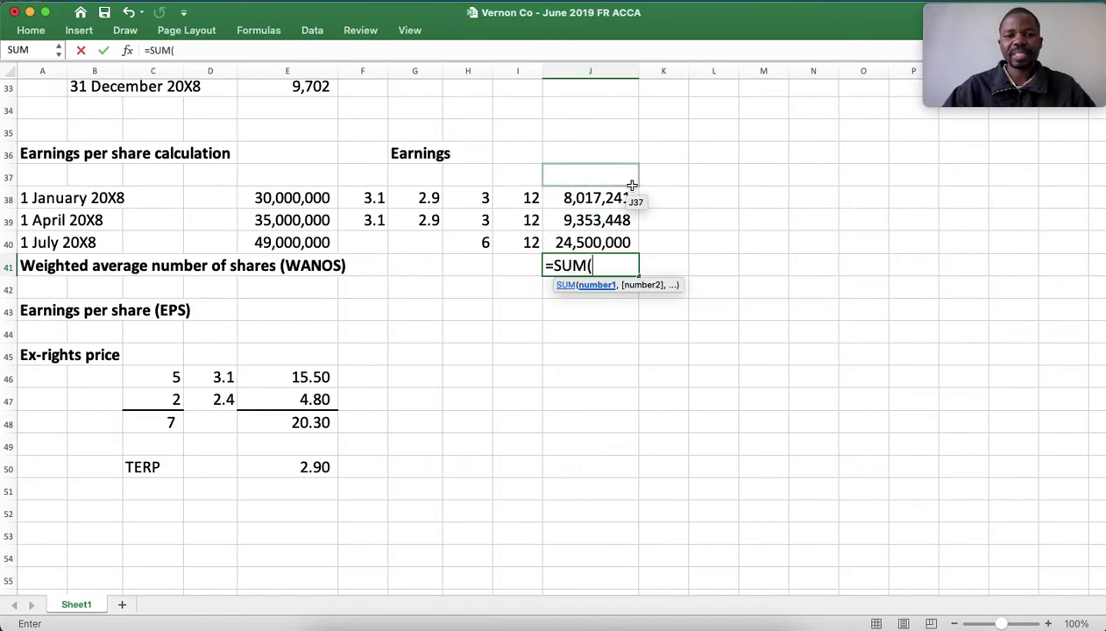
click(596, 199)
key(shift+Down)
key(shift+Down)
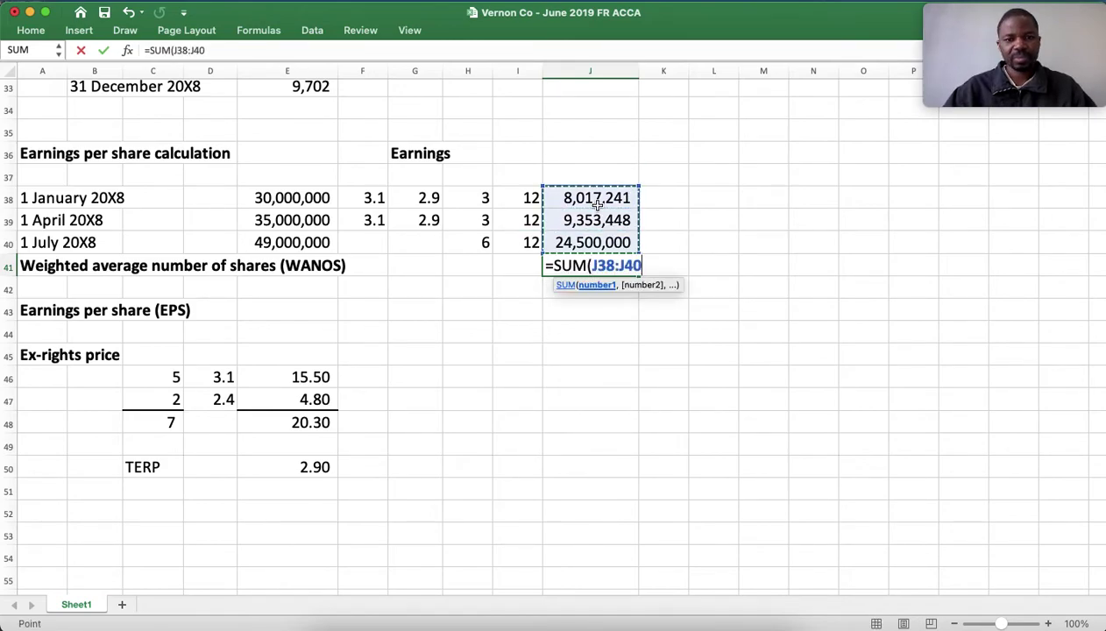
key(Return)
Check the profit for the year in J14 and the unit heading in J4 of the statement of profit or loss
click(600, 314)
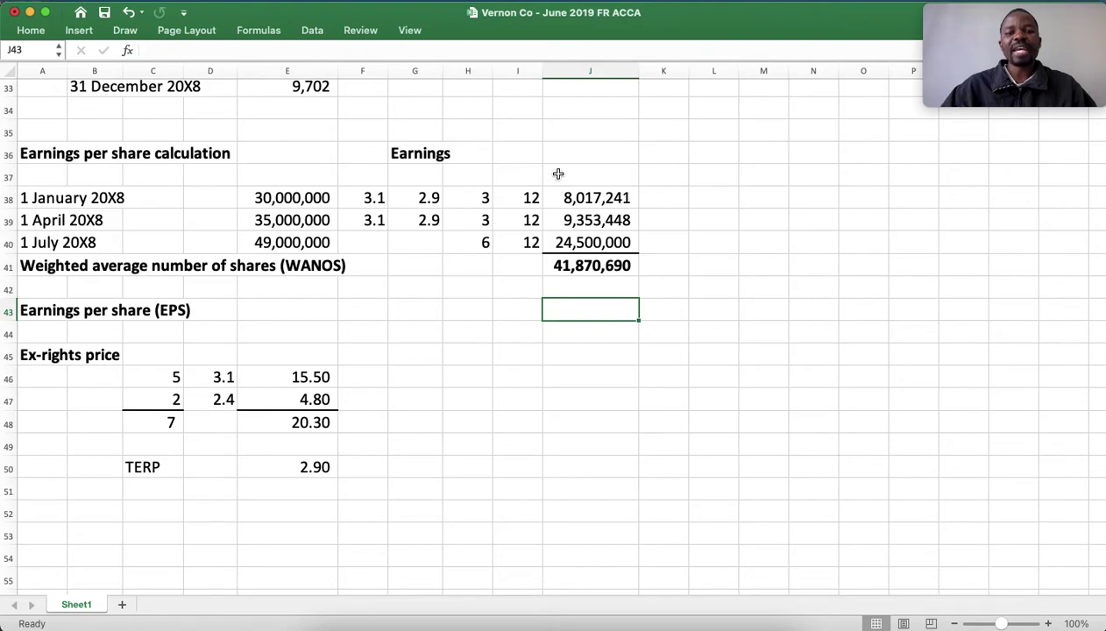
scroll(558, 174, up, 3)
scroll(557, 174, up, 8)
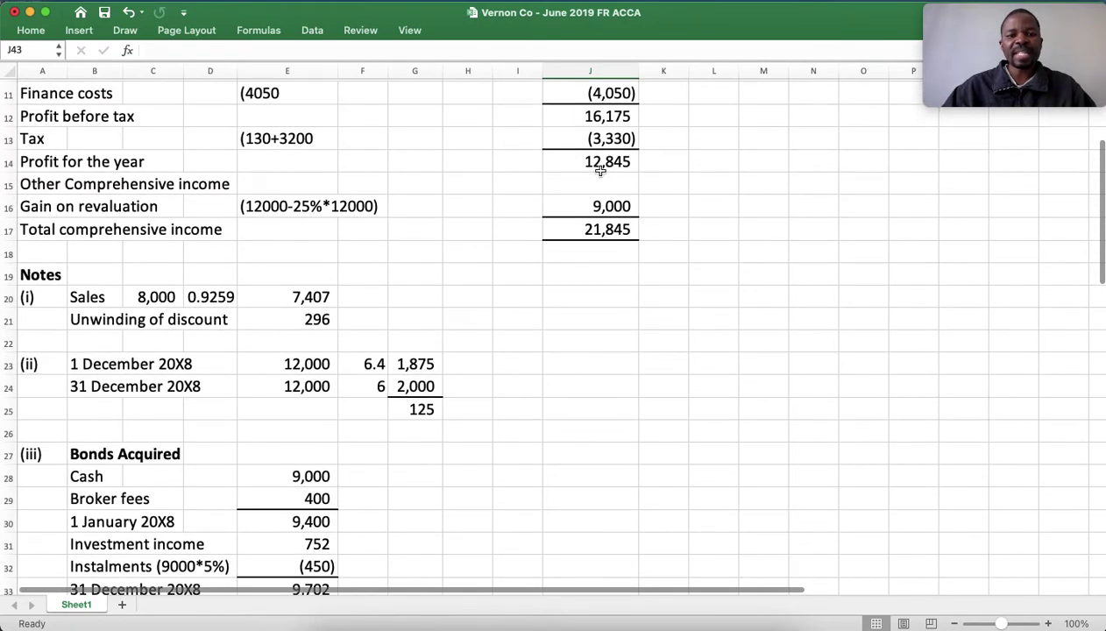
click(600, 170)
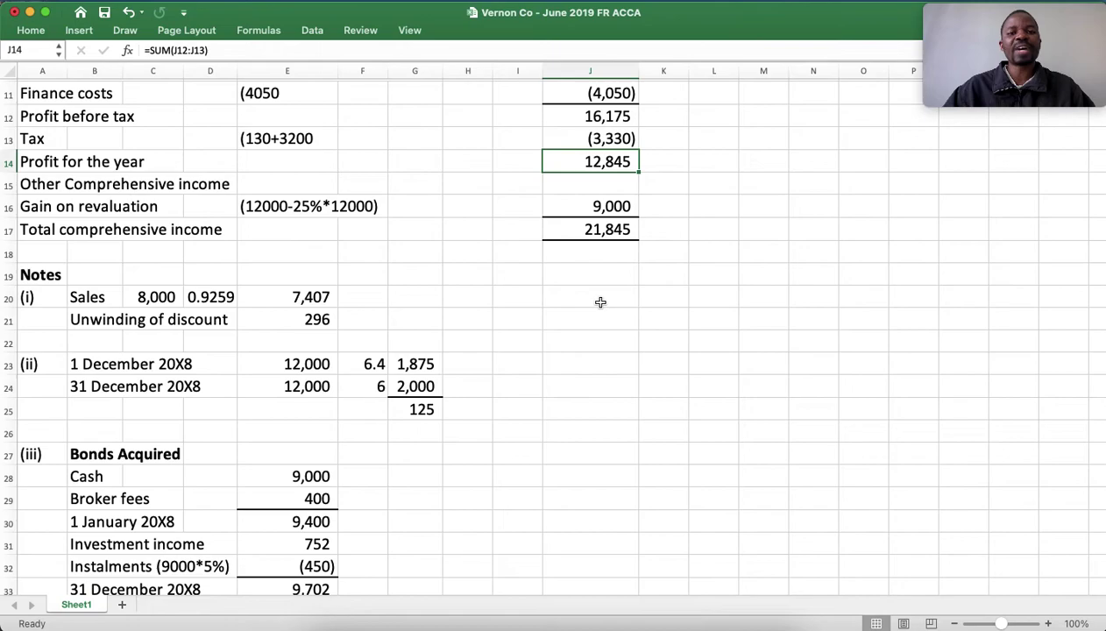
scroll(600, 302, up, 4)
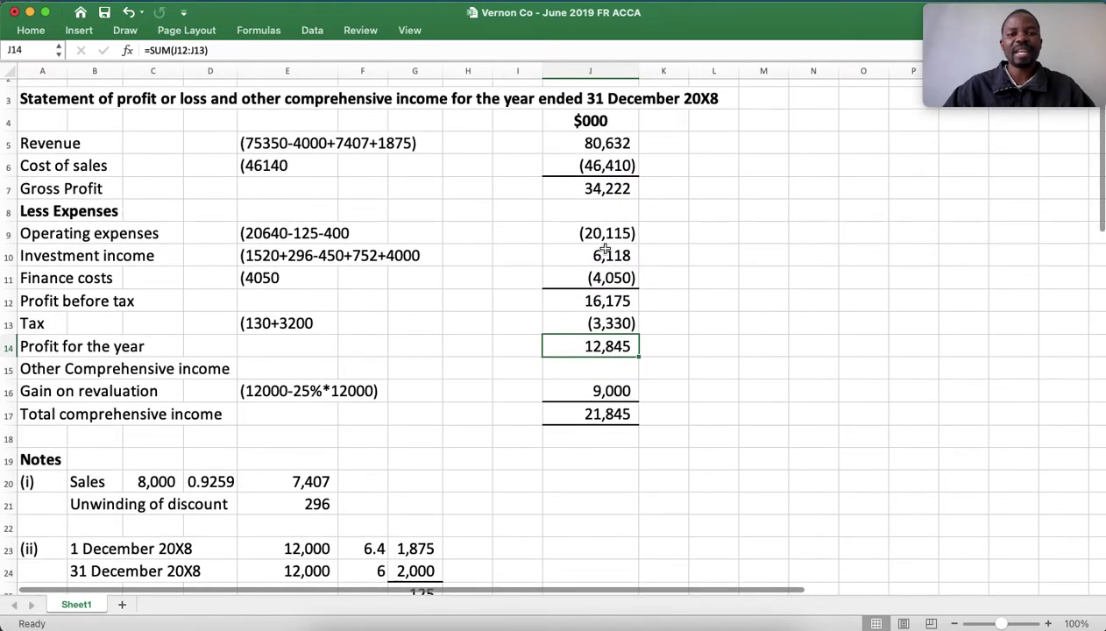
click(584, 127)
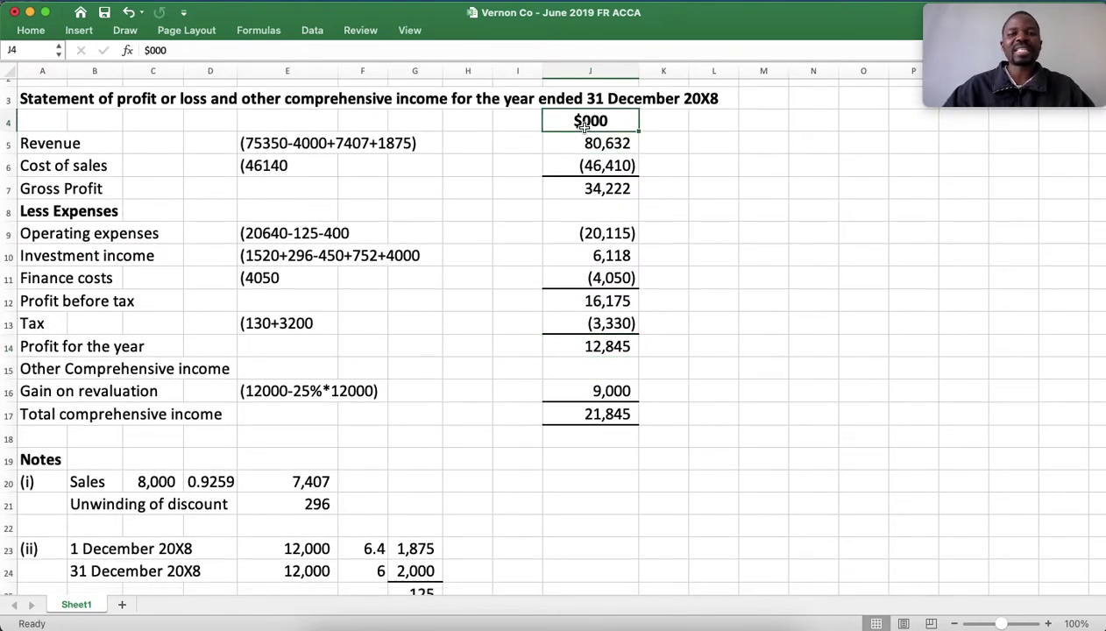
Calculate the earnings in full dollars in cell J36 with the formula =J14*1000, based on the profit for the year
scroll(600, 358, down, 7)
scroll(599, 358, down, 2)
click(572, 450)
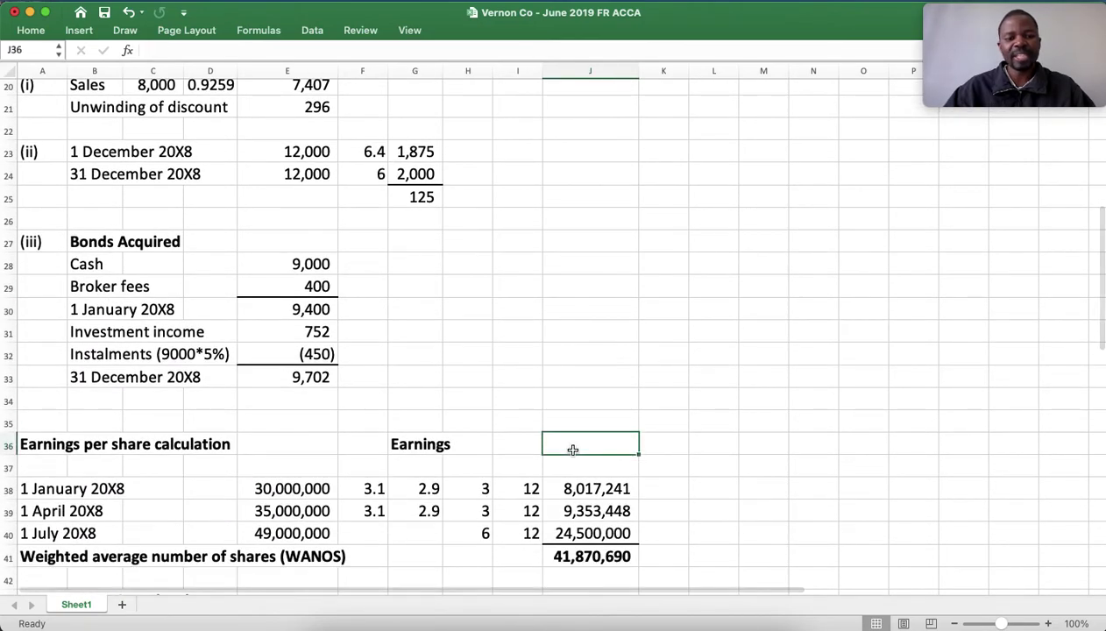
text(=)
scroll(649, 398, up, 8)
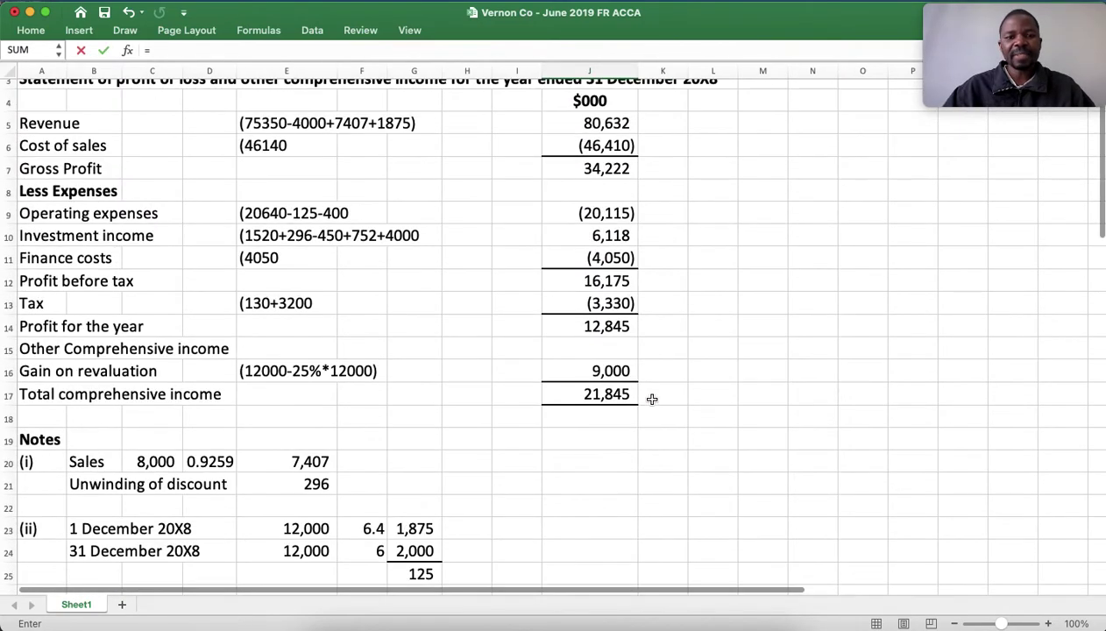
scroll(652, 399, up, 2)
click(619, 371)
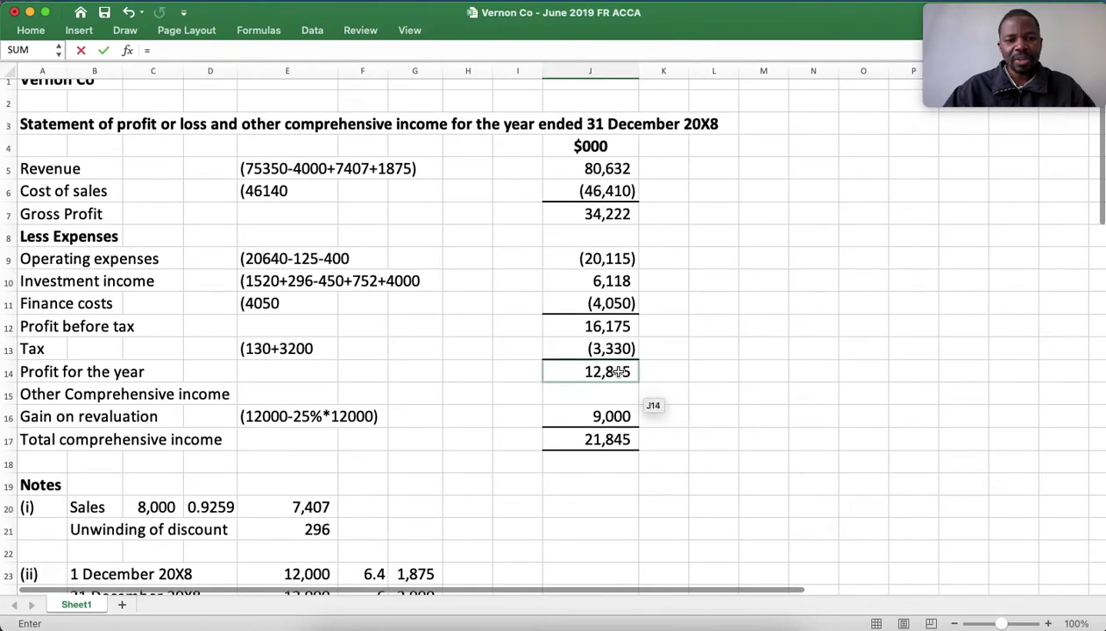
click(619, 372)
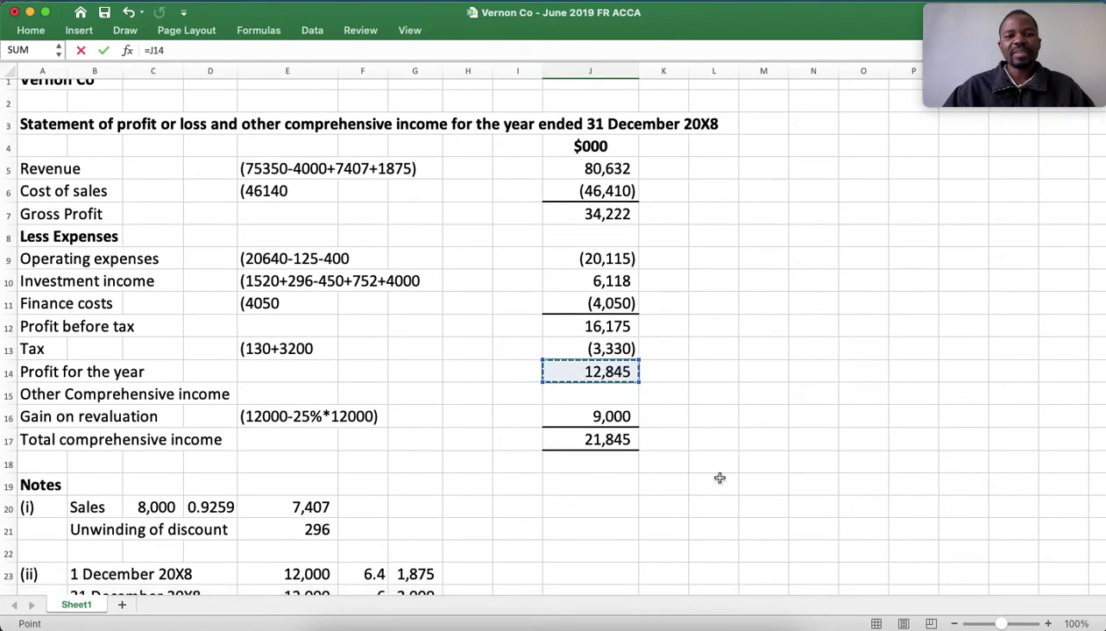
scroll(719, 478, down, 7)
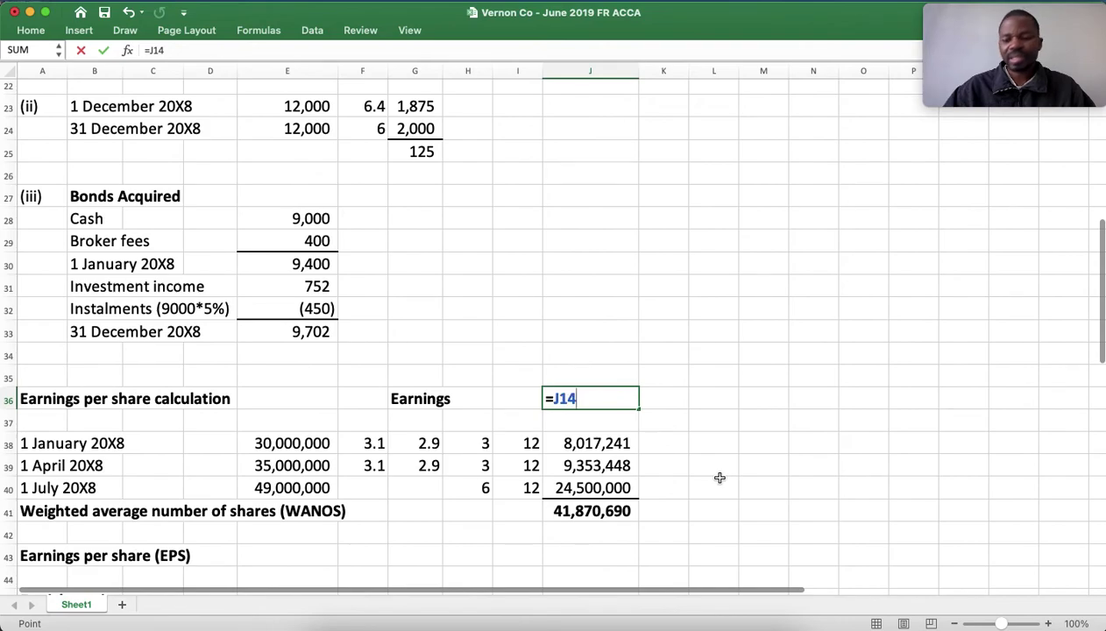
text(*1000)
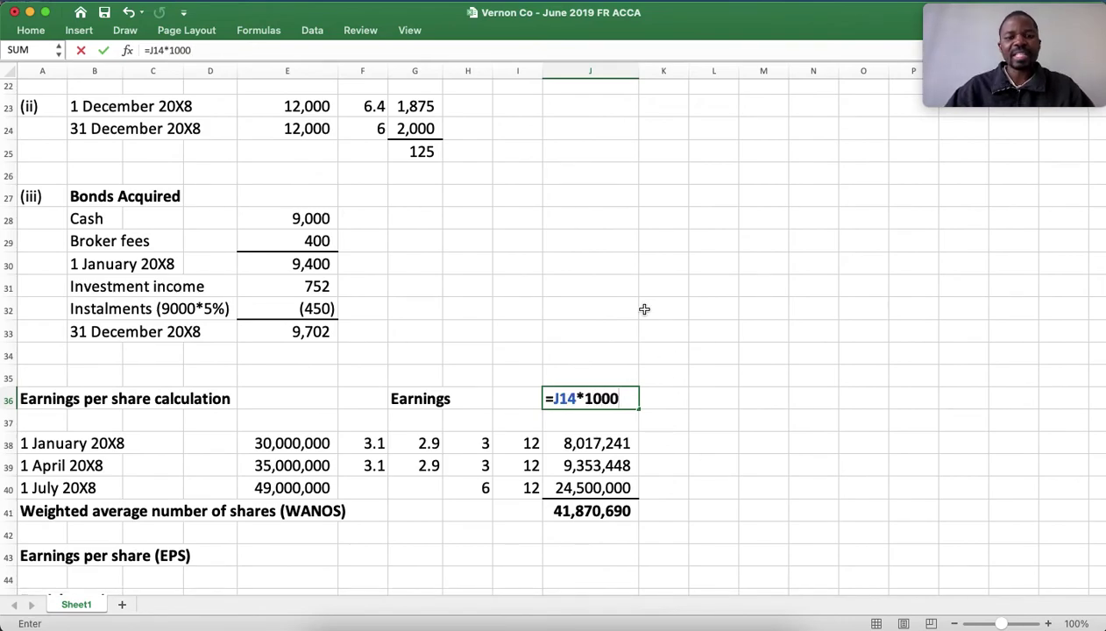
scroll(644, 308, up, 7)
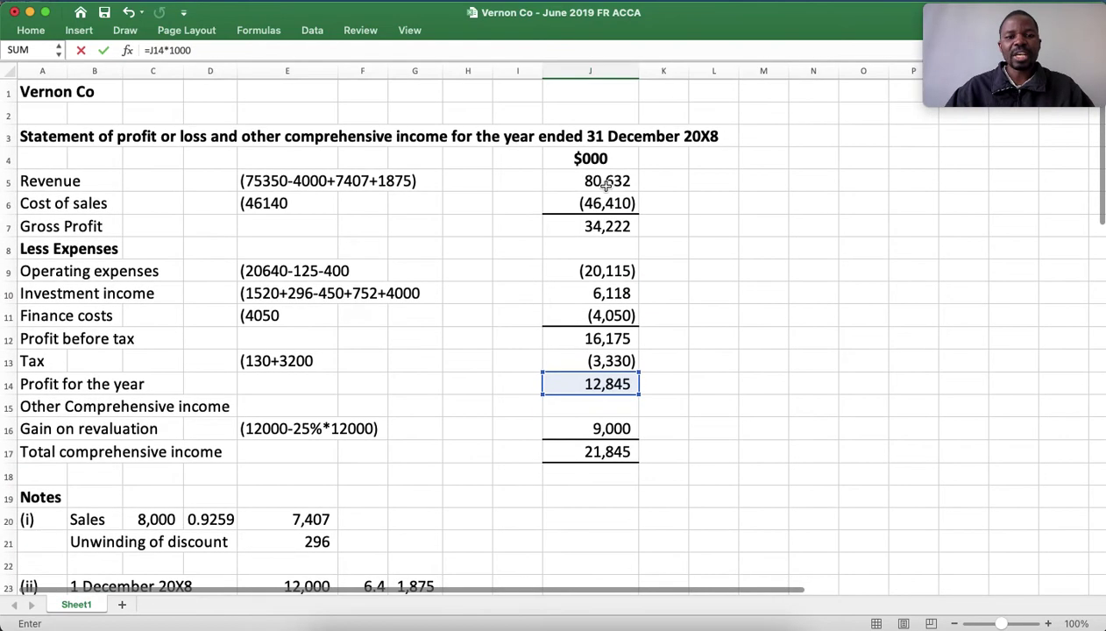
key(Return)
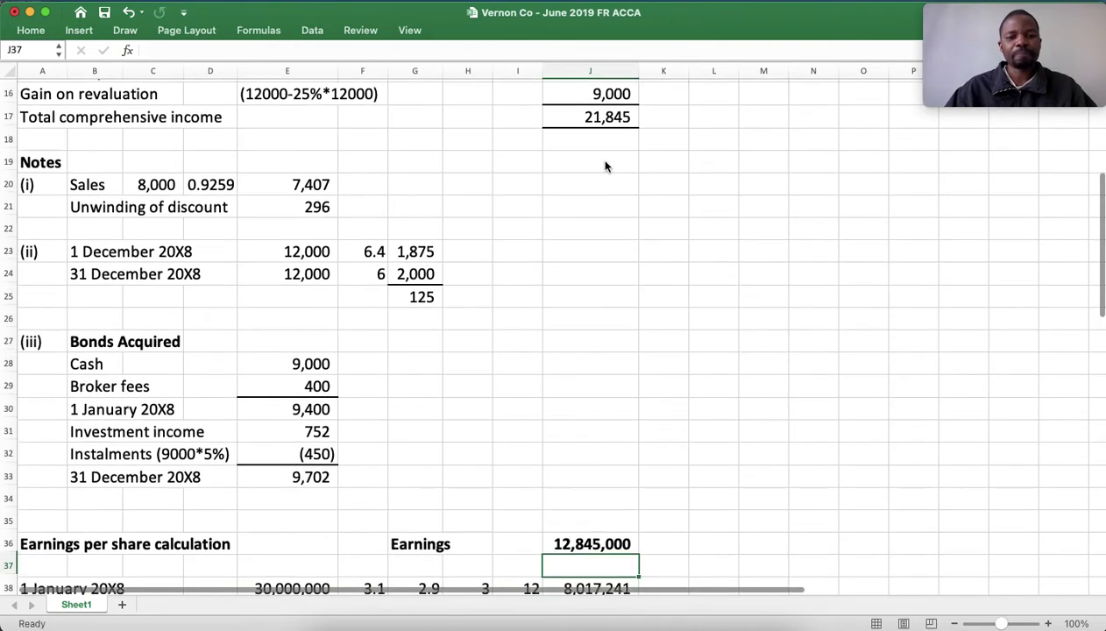
Calculate the earnings per share in cell J43 by dividing earnings by the weighted average shares with =J36/J41
scroll(681, 300, down, 3)
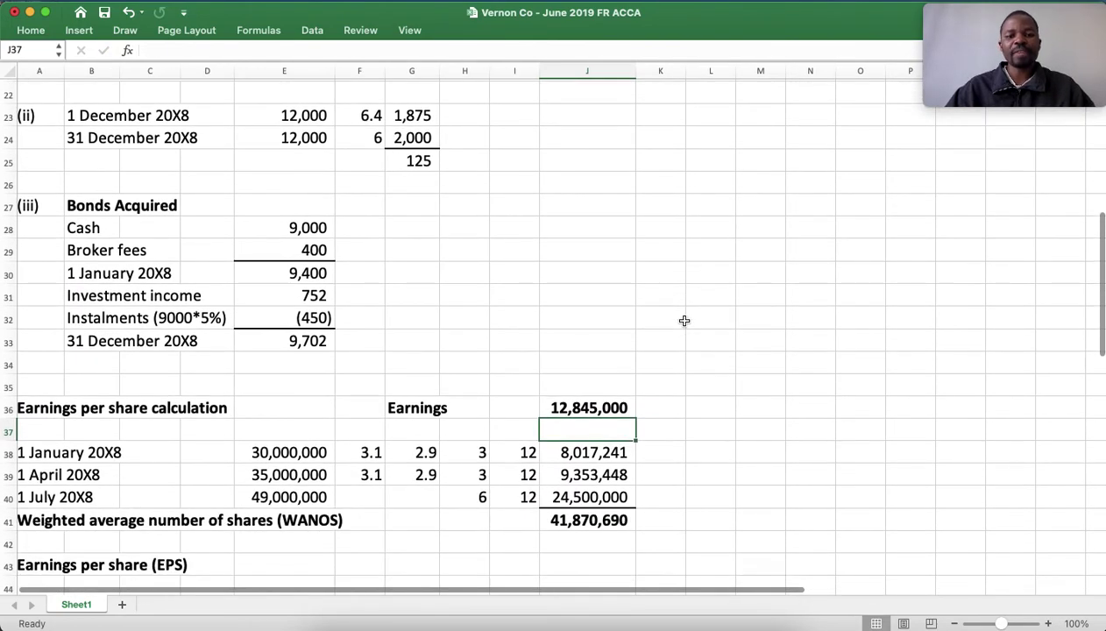
scroll(684, 321, down, 3)
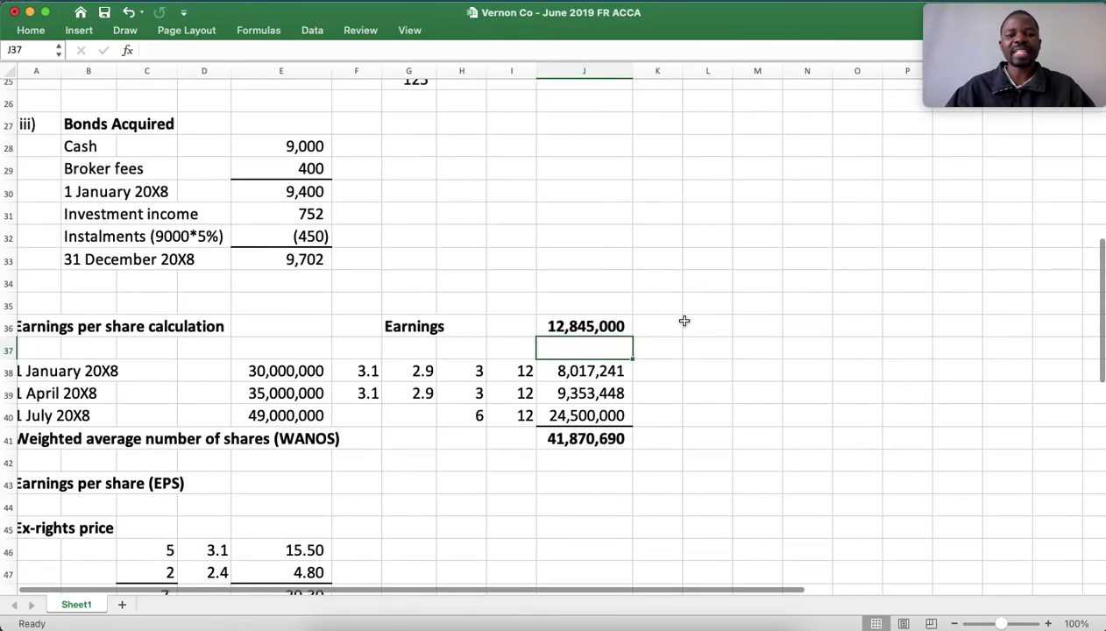
click(585, 472)
scroll(582, 481, left, 1)
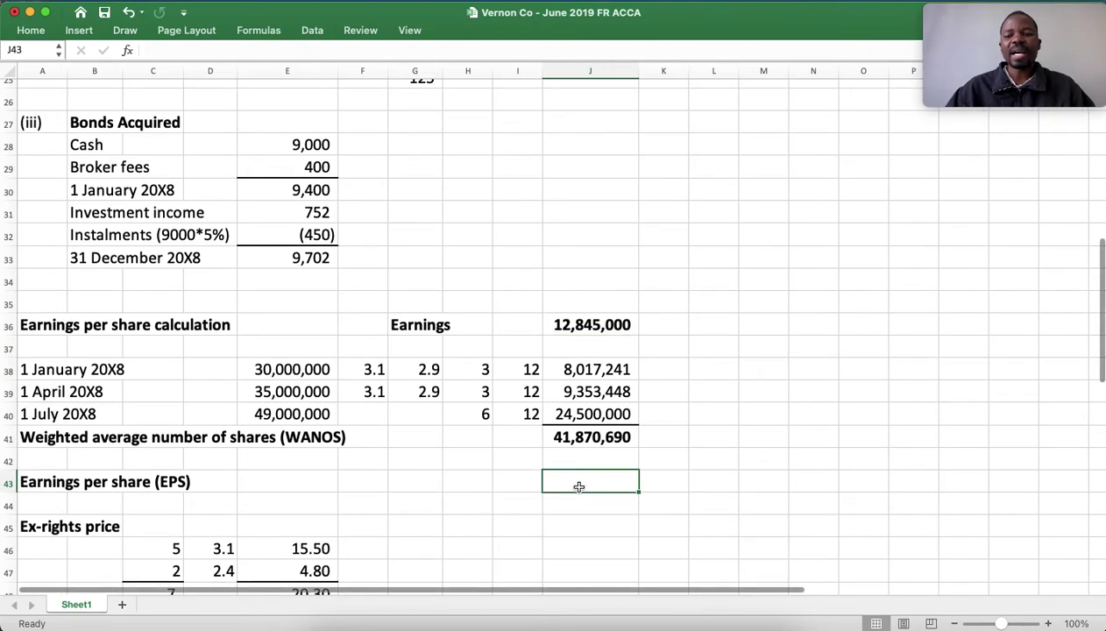
text(=)
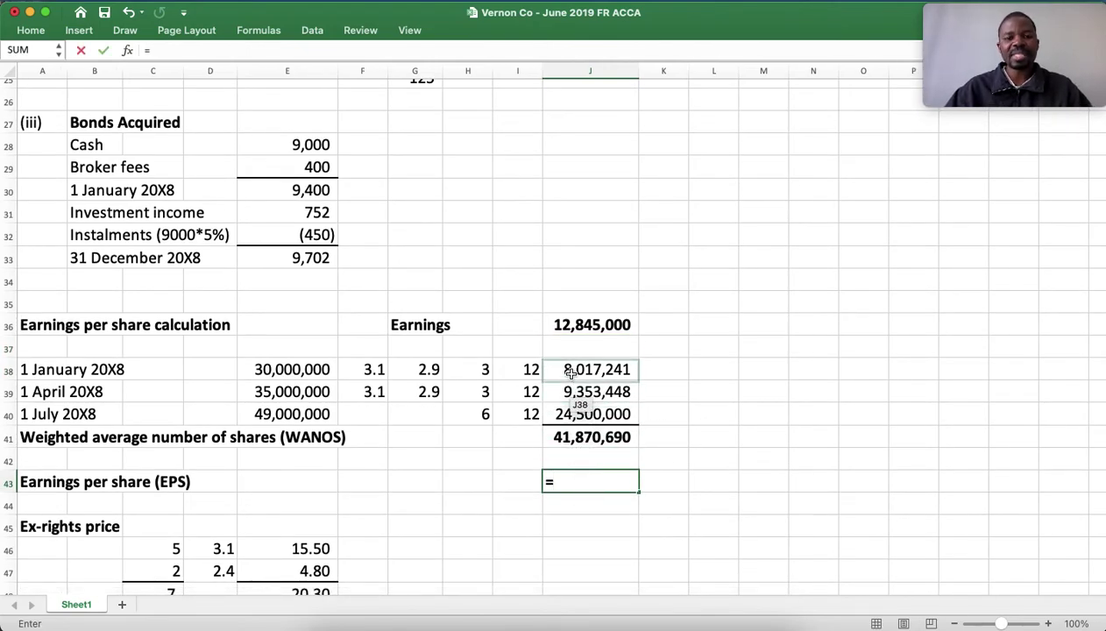
click(575, 329)
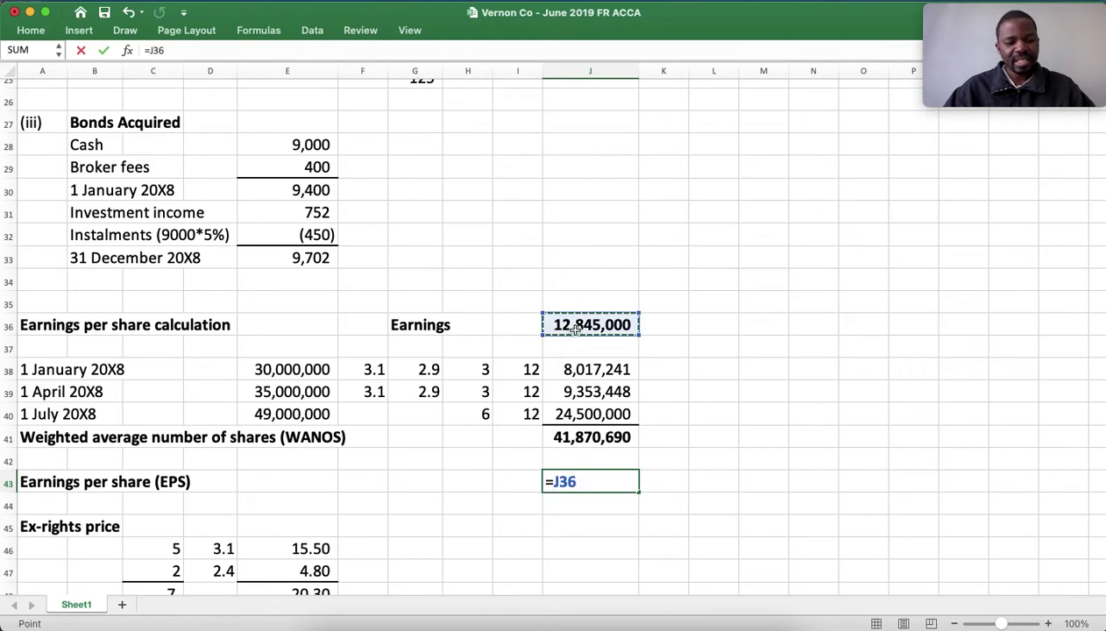
text(/)
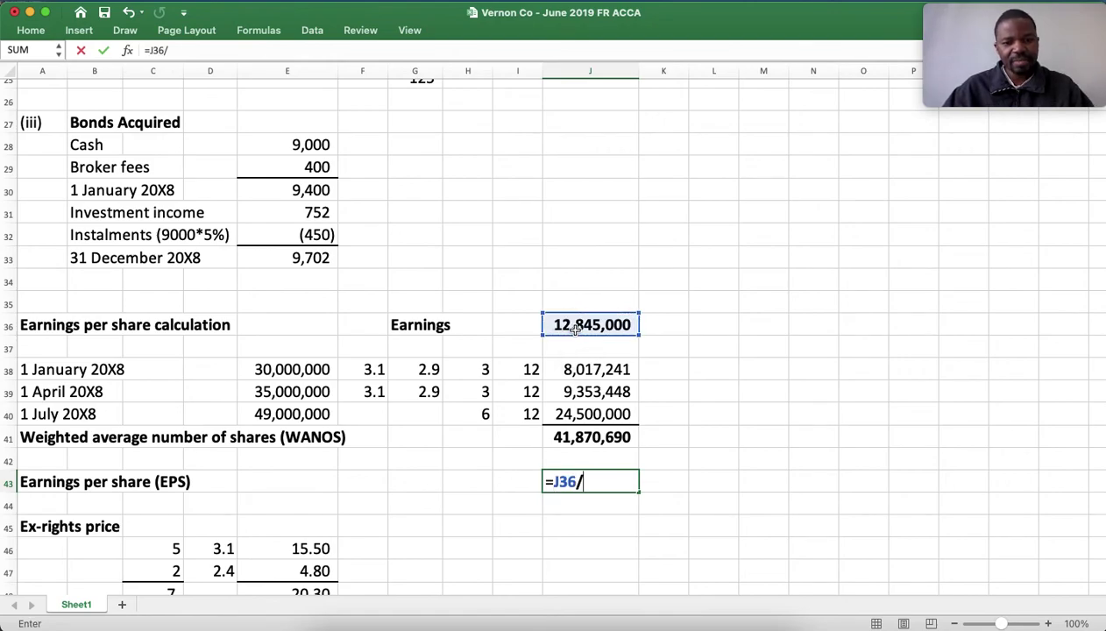
click(606, 438)
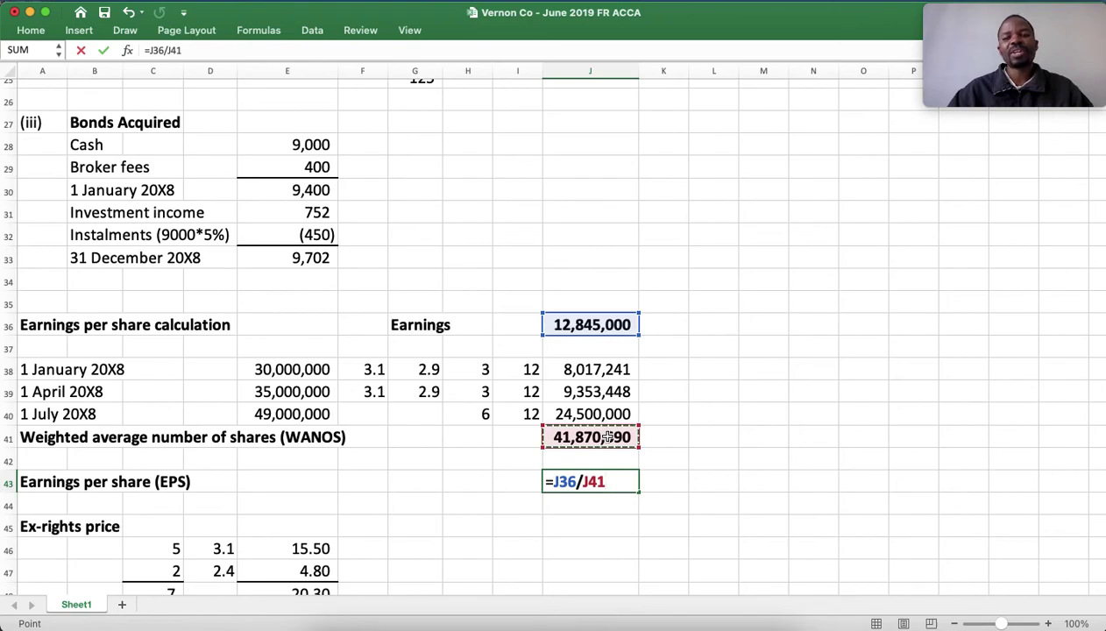
key(Return)
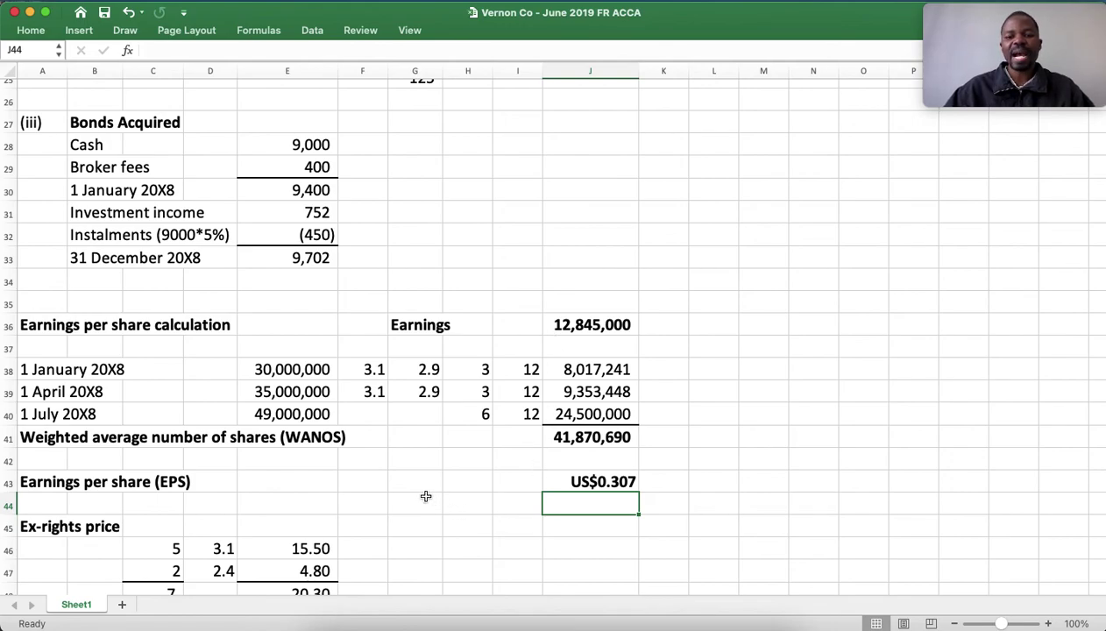
scroll(425, 495, down, 5)
scroll(425, 496, up, 2)
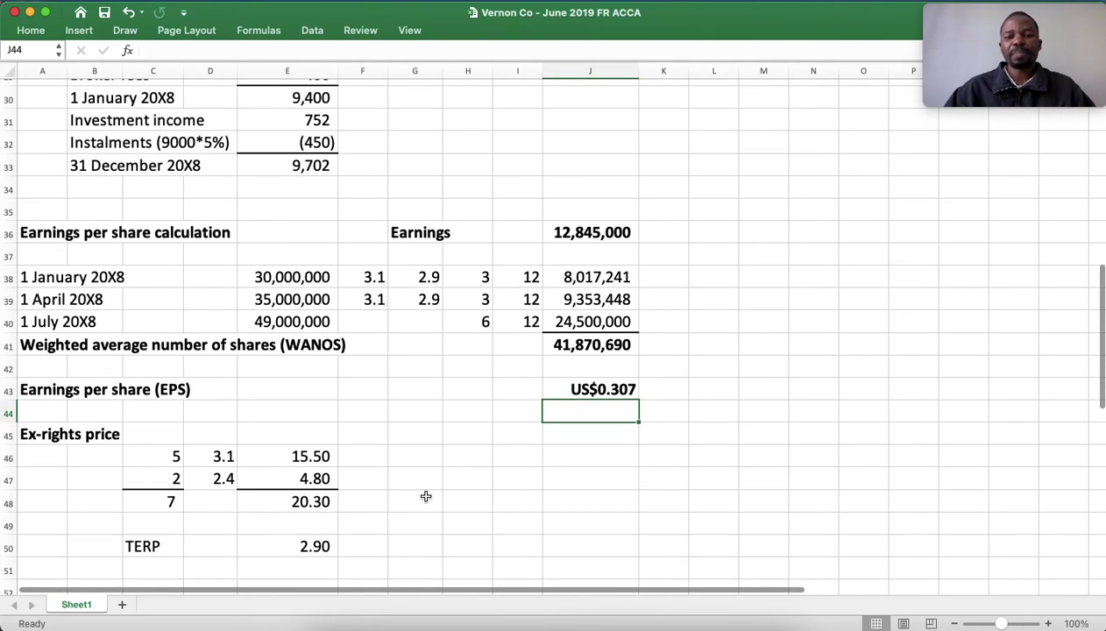